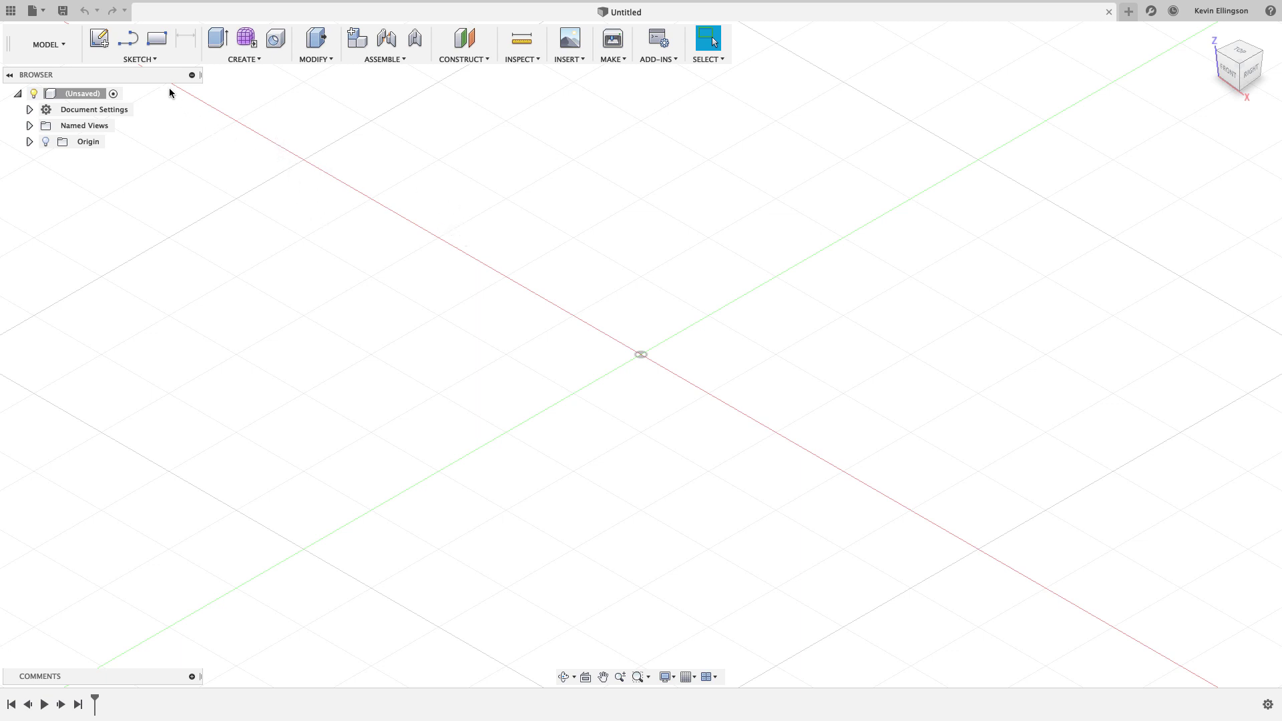
Sketch a center rectangle on the front plane, centered on the origin, 5 in high and 3 in wide, and finish the sketch.
{"action": "left_click", "coordinate": [152, 60]}
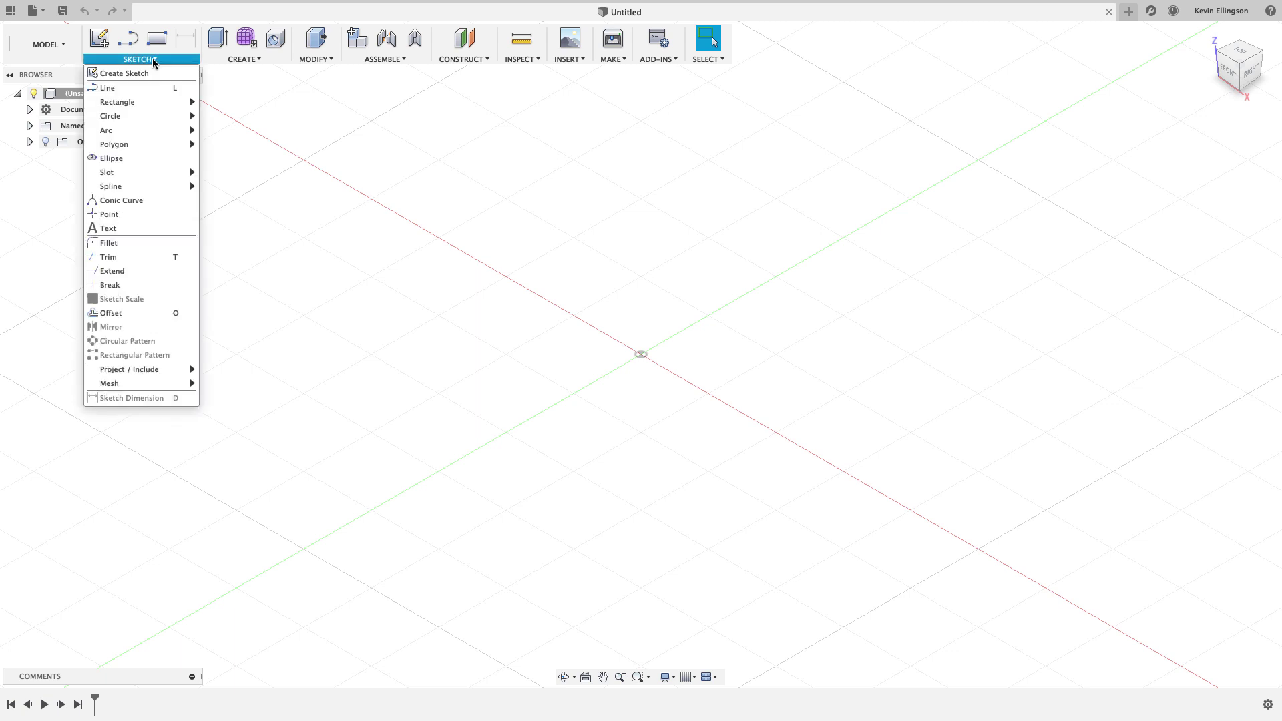
{"action": "mouse_move", "coordinate": [142, 117]}
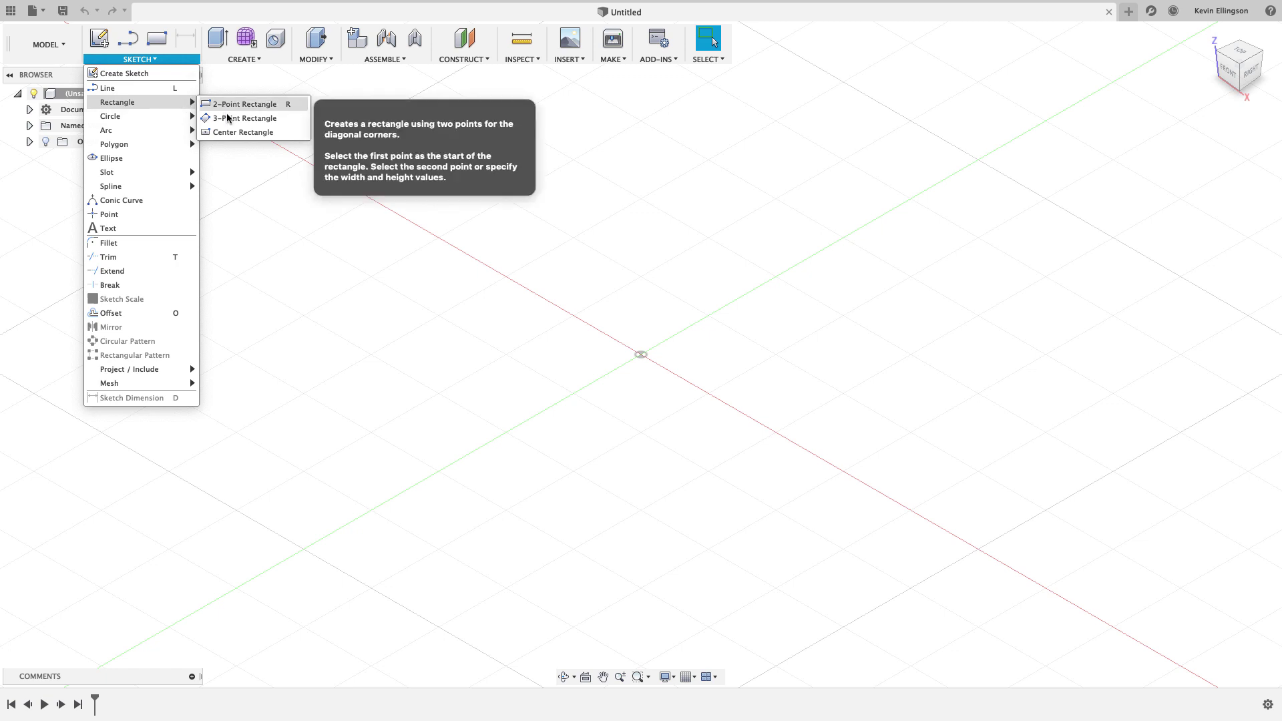
{"action": "left_click", "coordinate": [243, 132]}
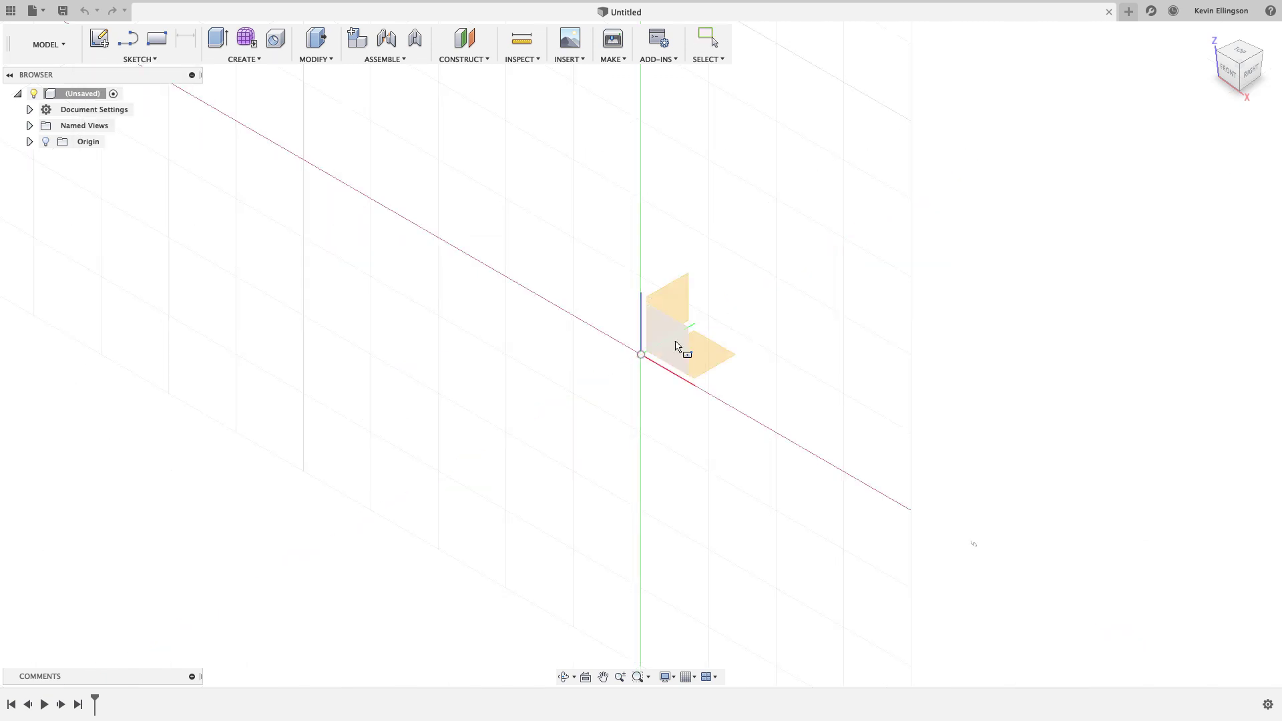
{"action": "left_click", "coordinate": [678, 345]}
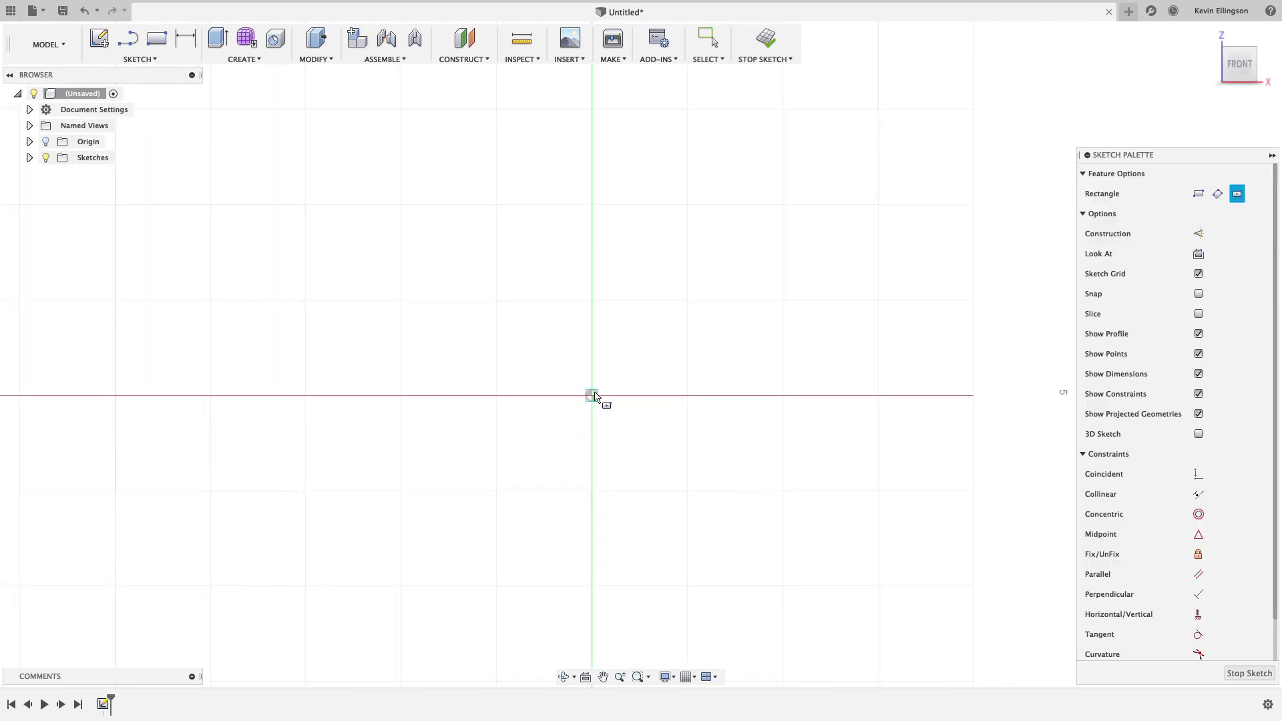
{"action": "left_click", "coordinate": [592, 395]}
{"action": "scroll", "coordinate": [860, 241], "scroll_direction": "down", "scroll_amount": 2}
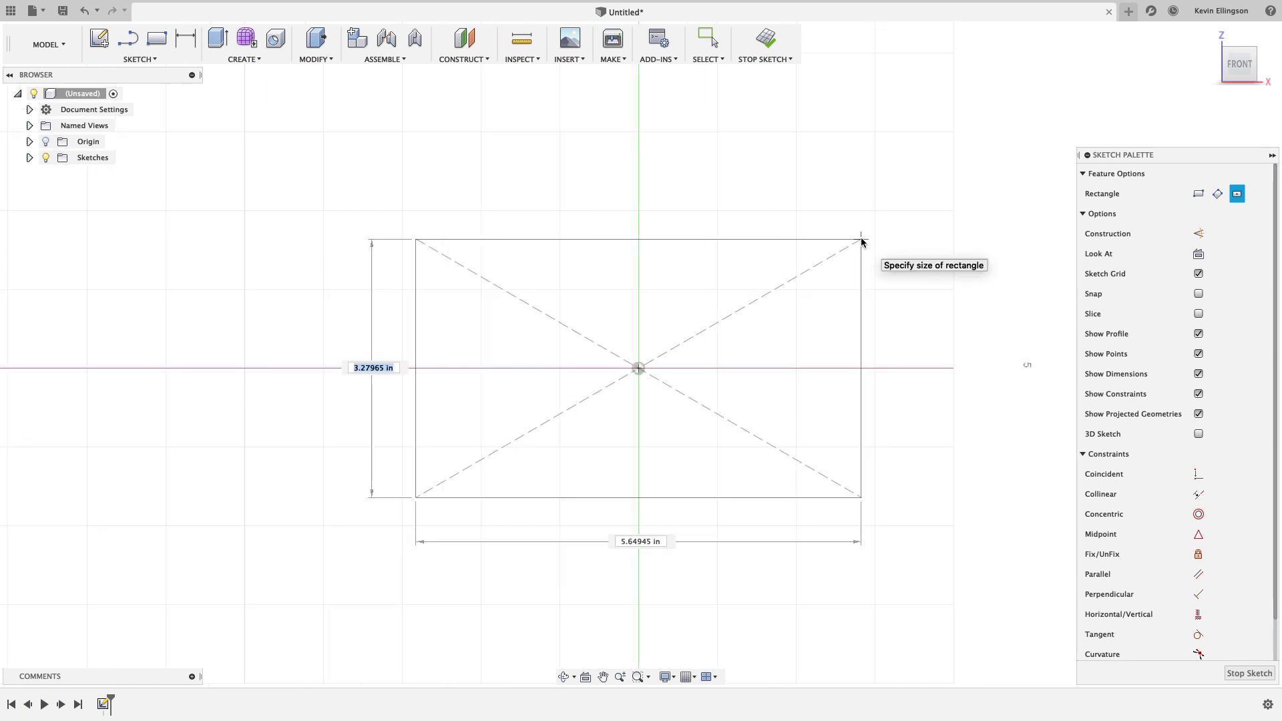
{"action": "type", "text": "5"}
{"action": "key", "text": "Tab"}
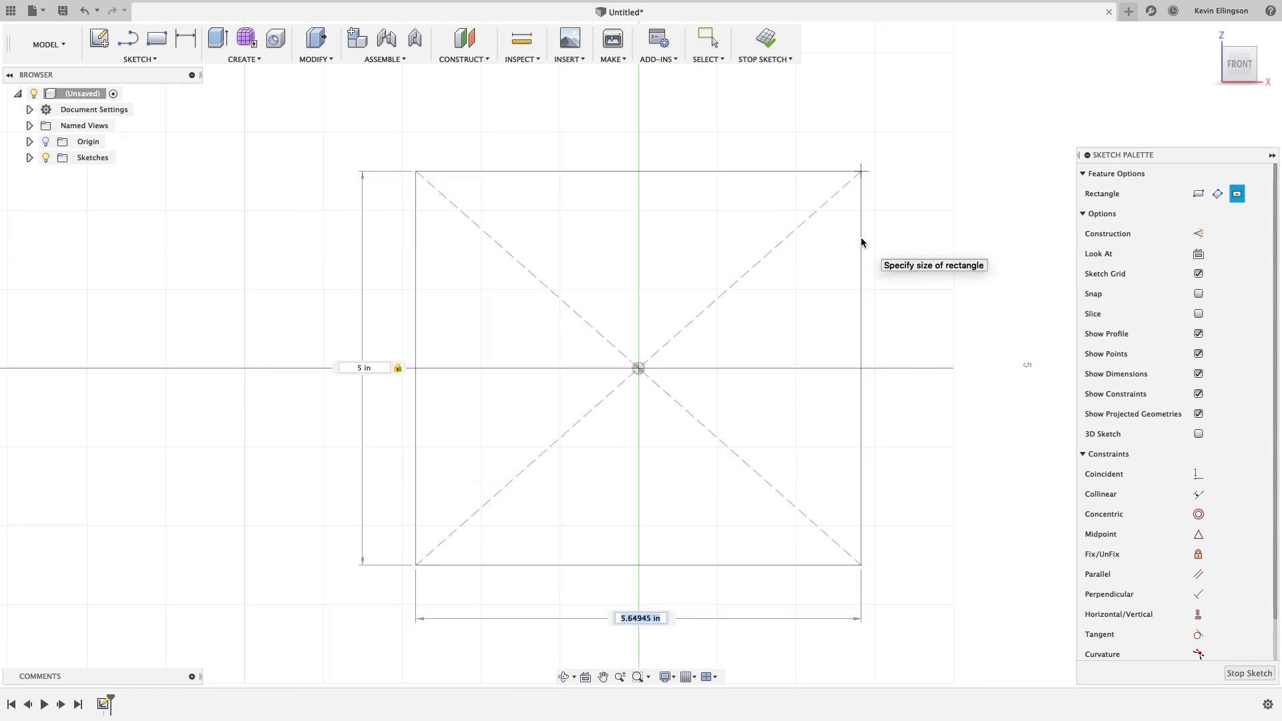
{"action": "type", "text": "3"}
{"action": "key", "text": "Return"}
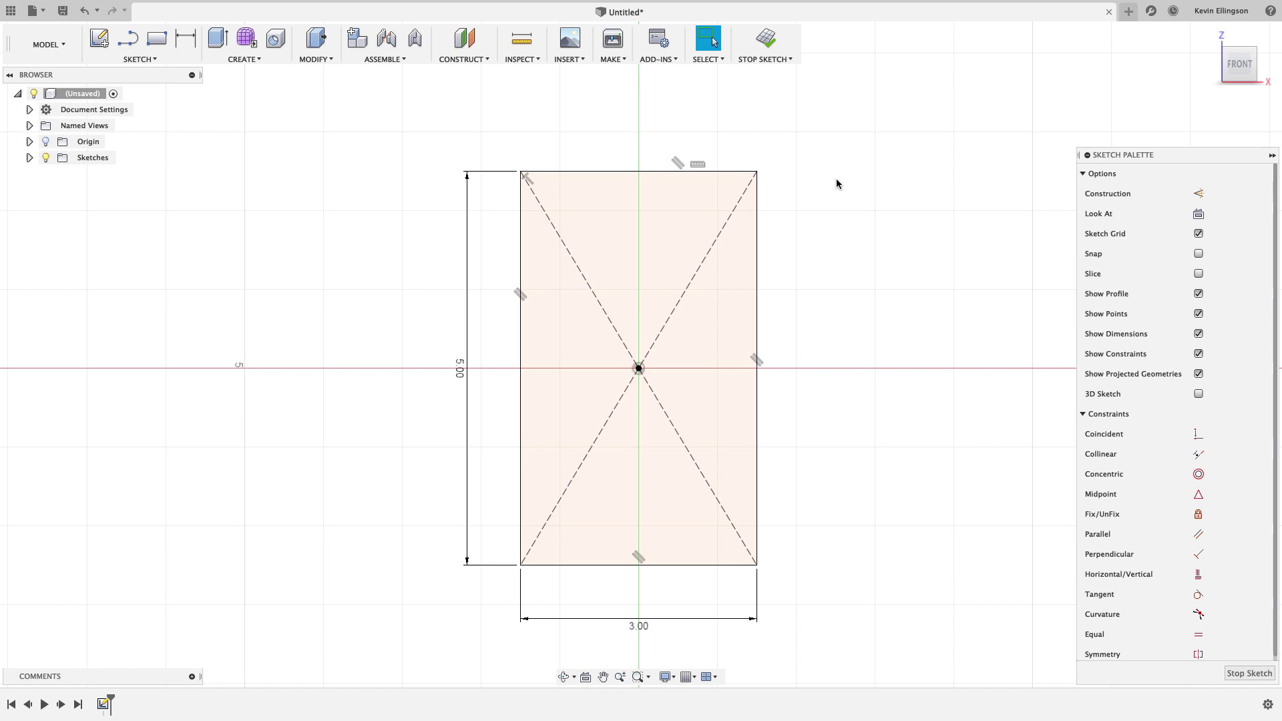
{"action": "left_click", "coordinate": [170, 62]}
{"action": "mouse_move", "coordinate": [179, 101]}
{"action": "left_click", "coordinate": [1248, 673]}
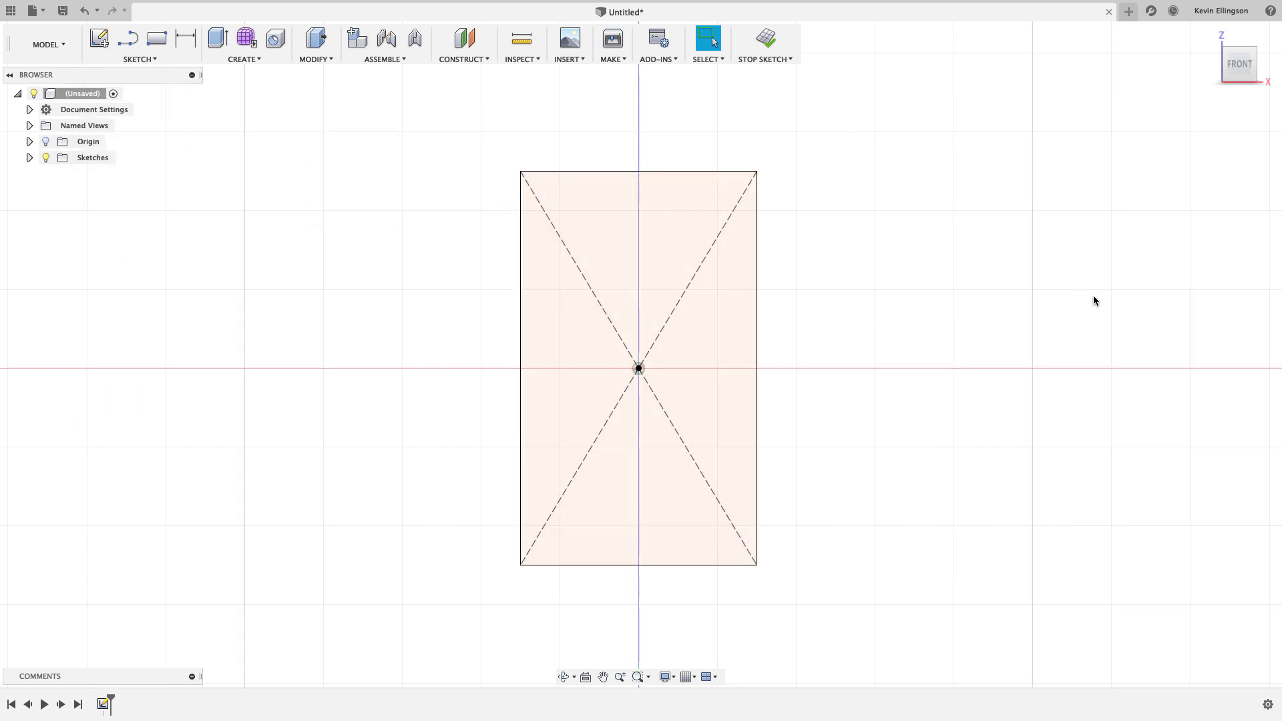
Extrude the rectangle profile 3.10 in to one side as a new body.
{"action": "left_click", "coordinate": [1208, 34]}
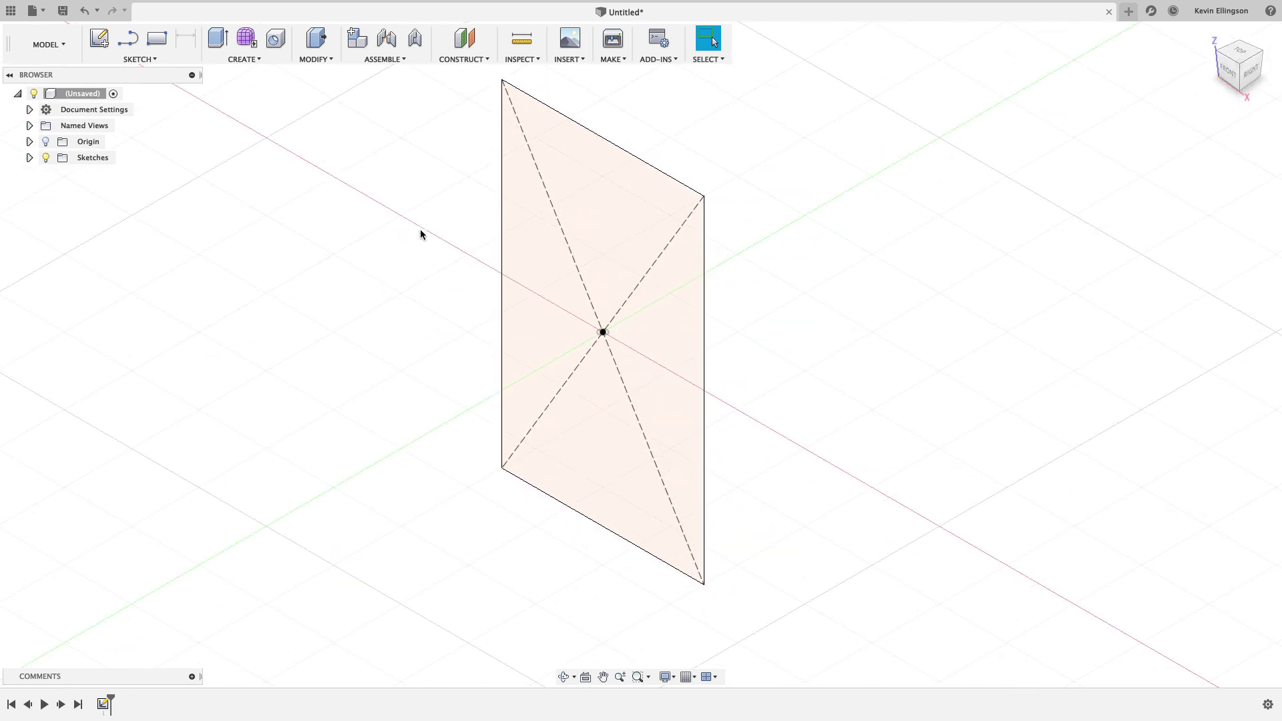
{"action": "middle_click_drag", "start_coordinate": [419, 239], "coordinate": [418, 299]}
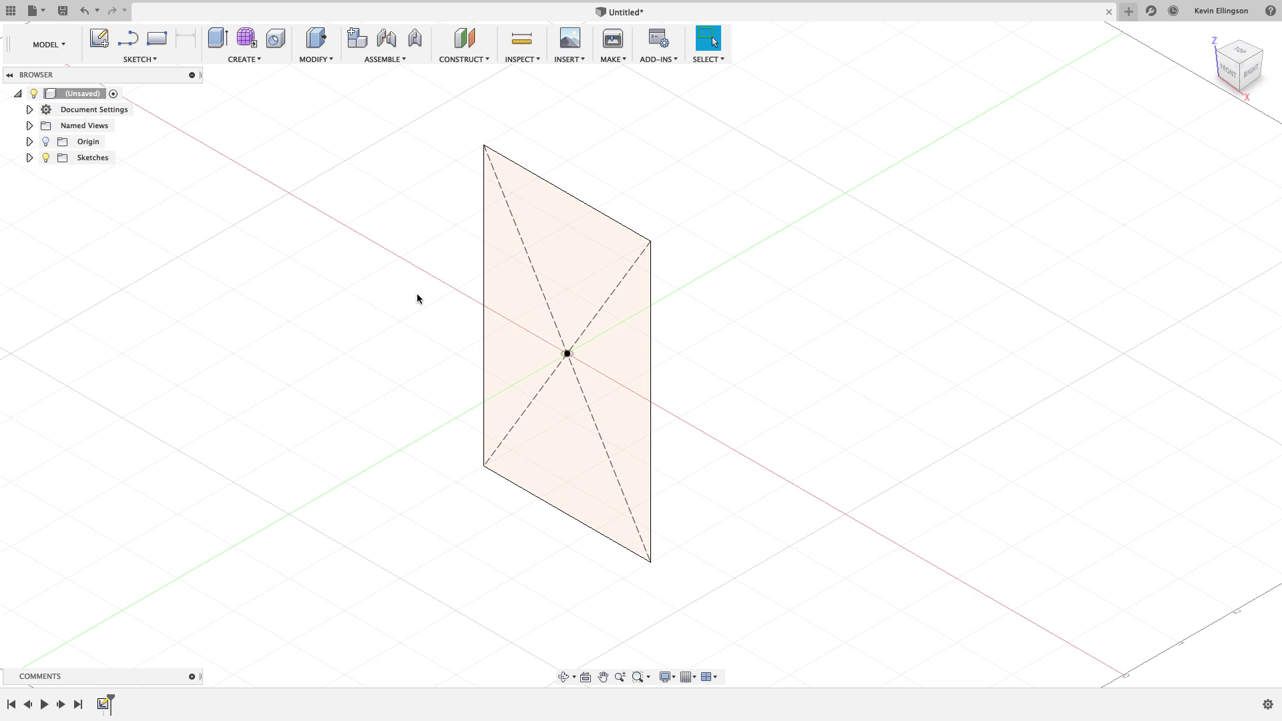
{"action": "scroll", "coordinate": [419, 307], "scroll_direction": "up", "scroll_amount": 2}
{"action": "scroll", "coordinate": [370, 258], "scroll_direction": "up", "scroll_amount": 2}
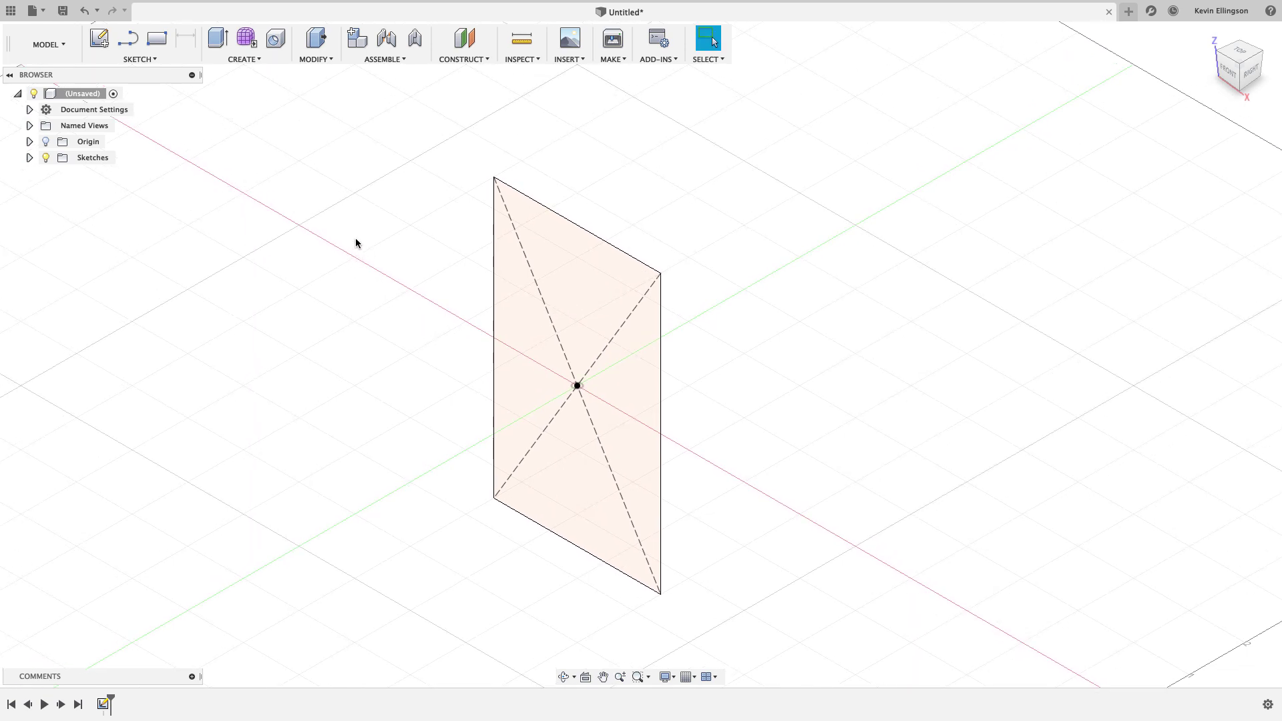
{"action": "left_click", "coordinate": [218, 38]}
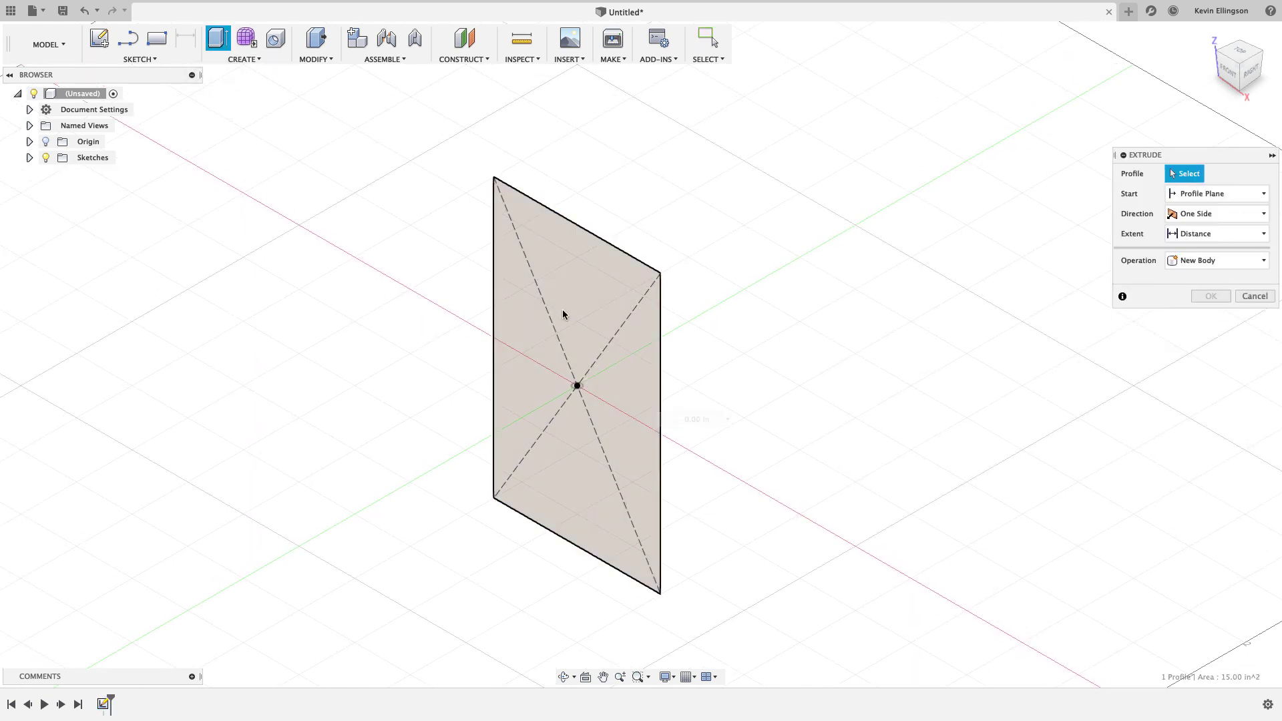
{"action": "left_click", "coordinate": [546, 247]}
{"action": "left_click_drag", "start_coordinate": [581, 375], "coordinate": [794, 341]}
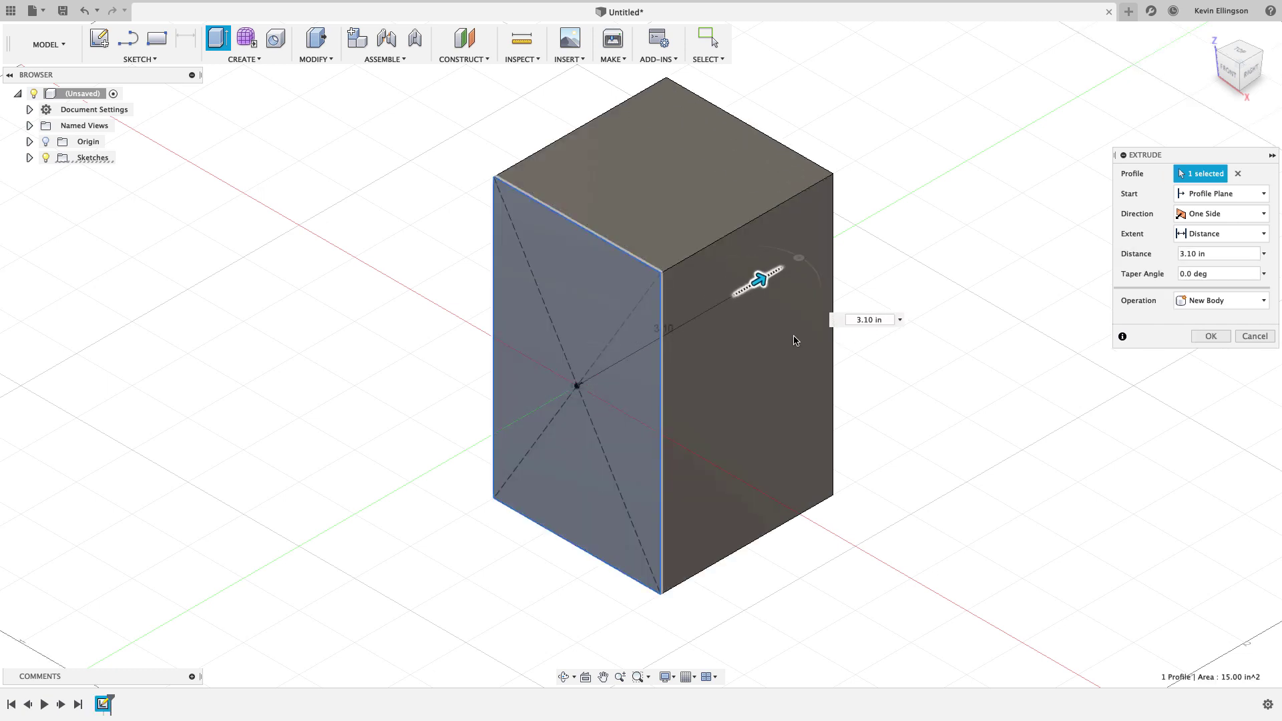
{"action": "left_click", "coordinate": [1210, 336]}
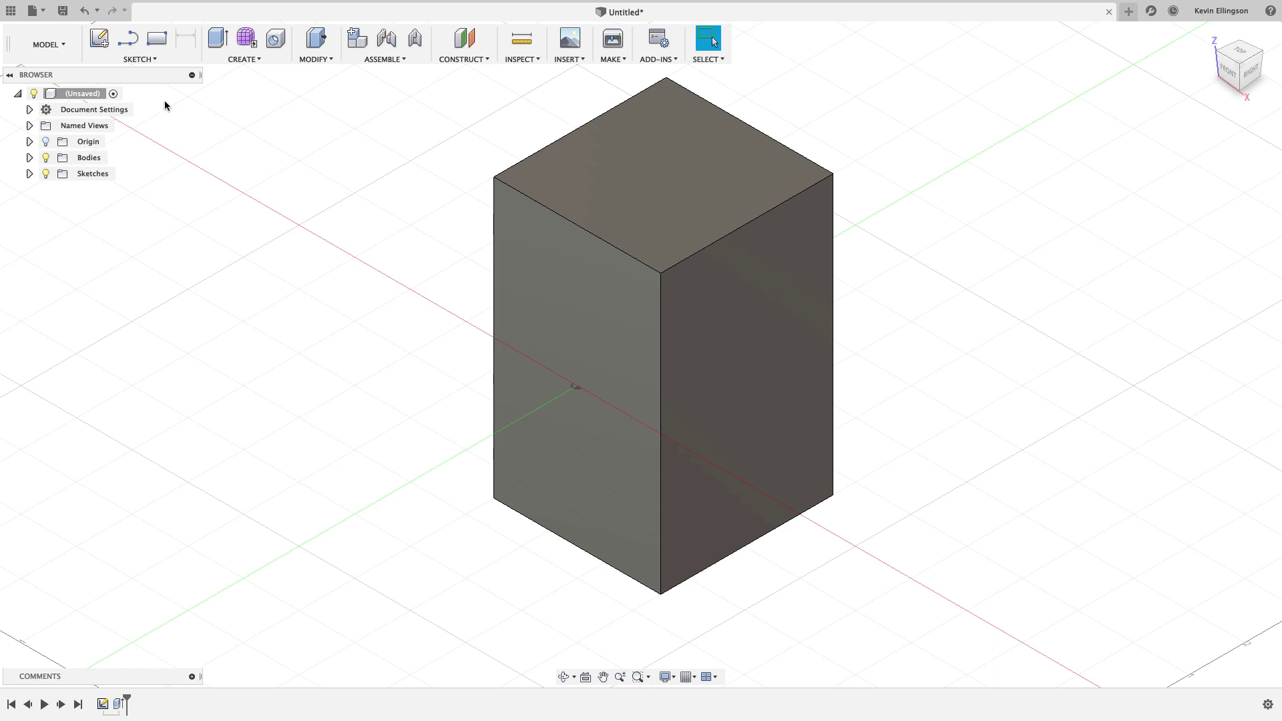
Start a line sketch on the box's right face.
{"action": "left_click", "coordinate": [156, 58]}
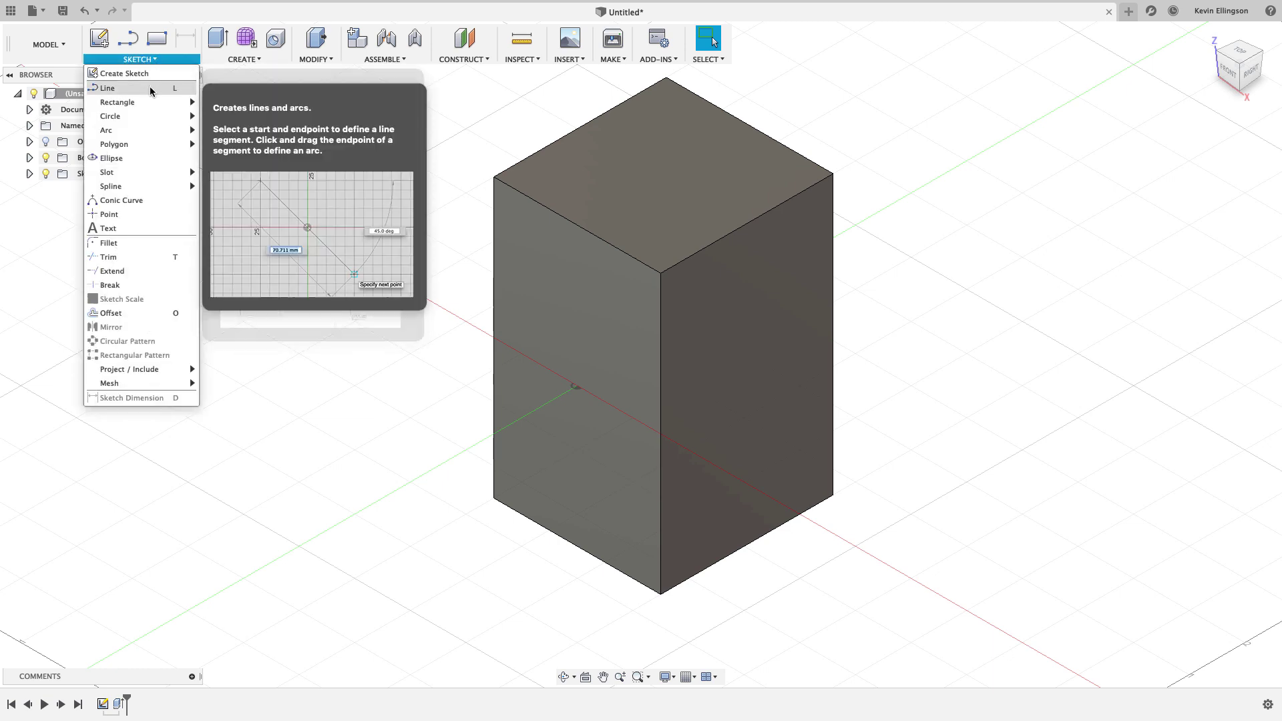
{"action": "left_click", "coordinate": [151, 89]}
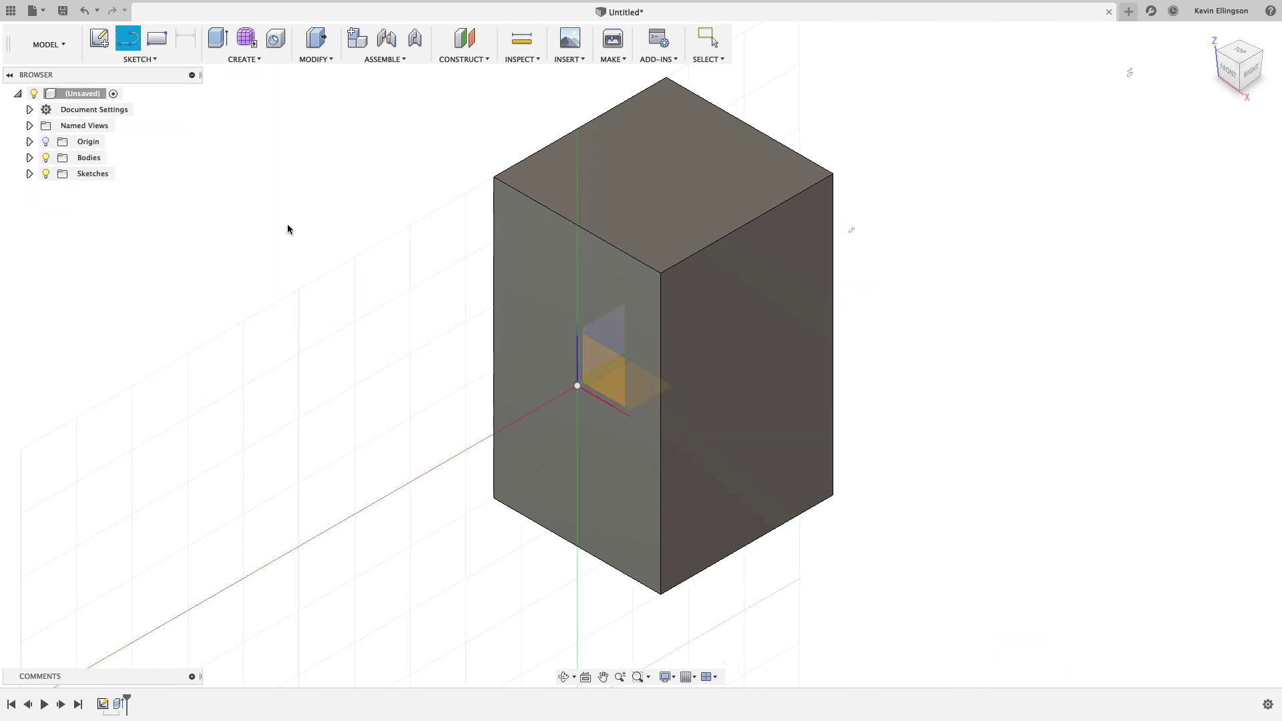
{"action": "left_click", "coordinate": [516, 263]}
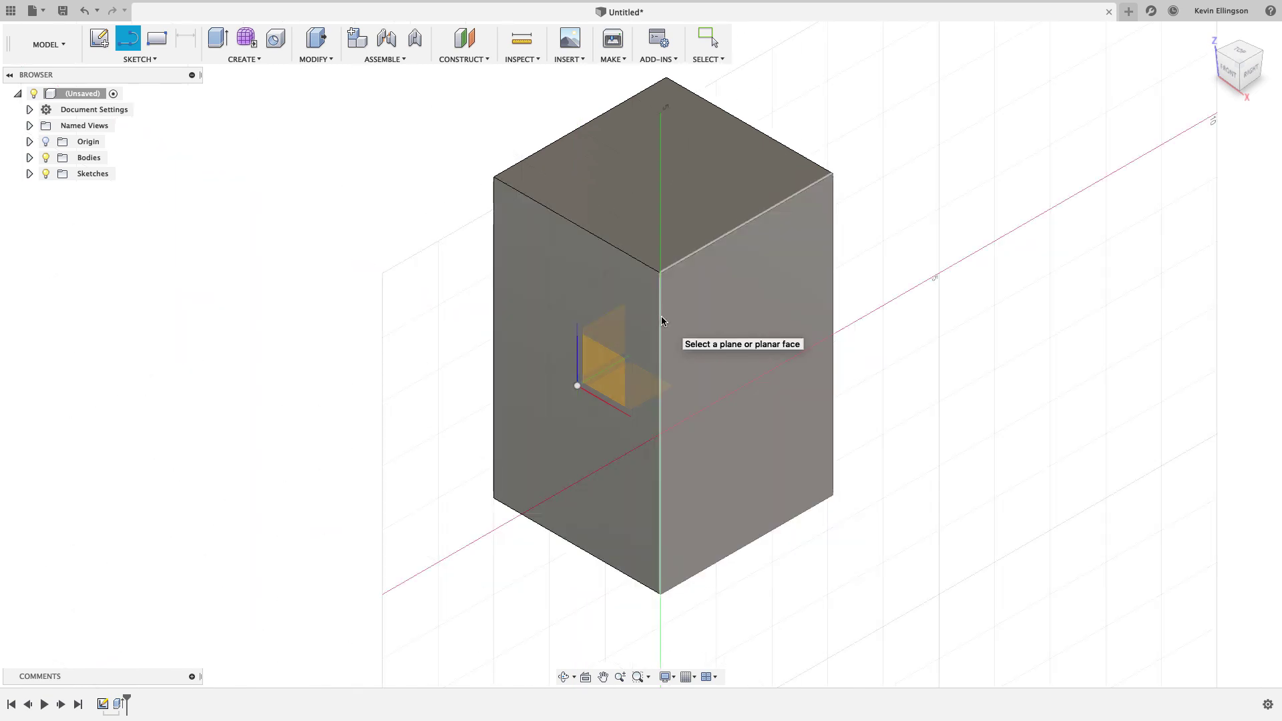
{"action": "left_click", "coordinate": [666, 316]}
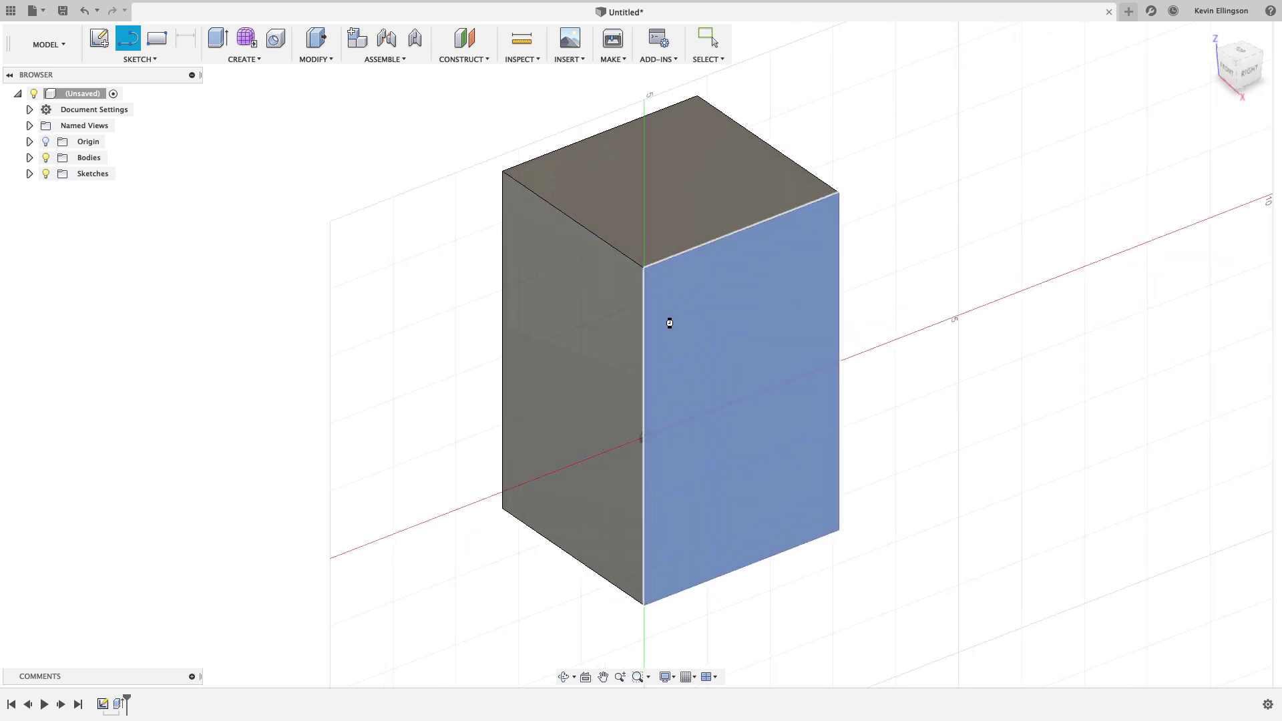
{"action": "scroll", "coordinate": [898, 230], "scroll_direction": "down", "scroll_amount": 1}
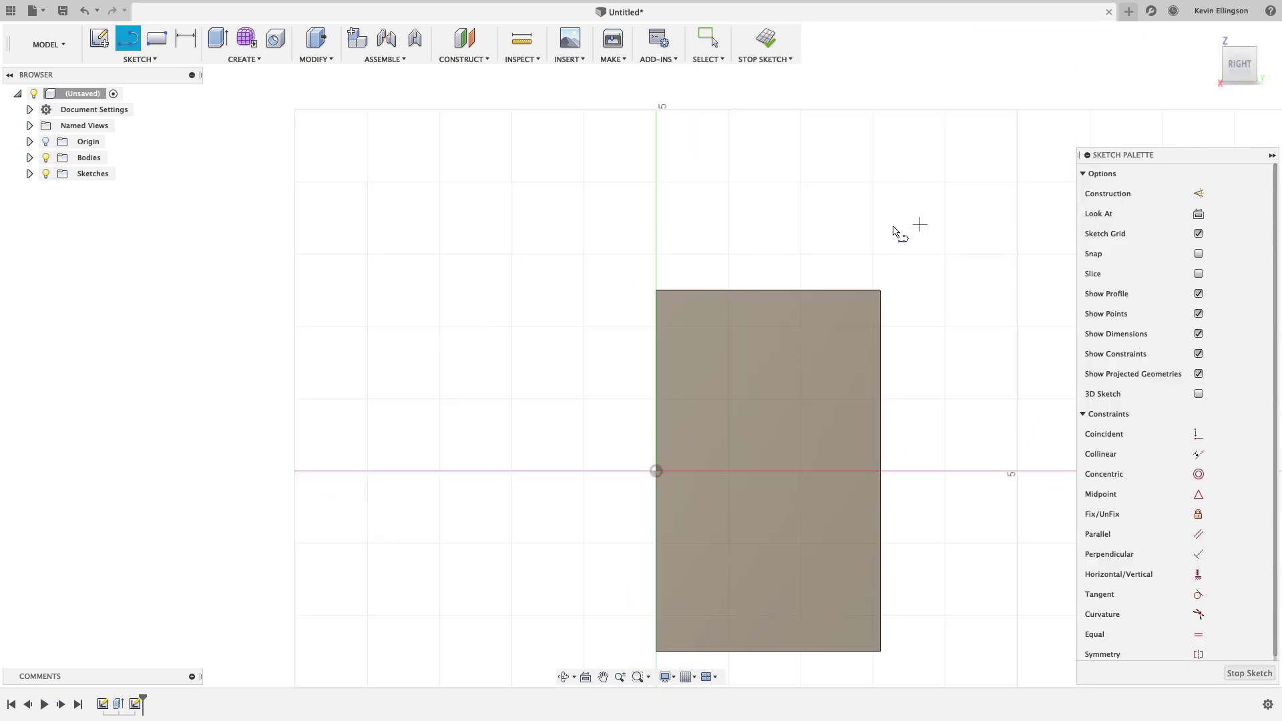
{"action": "scroll", "coordinate": [888, 237], "scroll_direction": "down", "scroll_amount": 1}
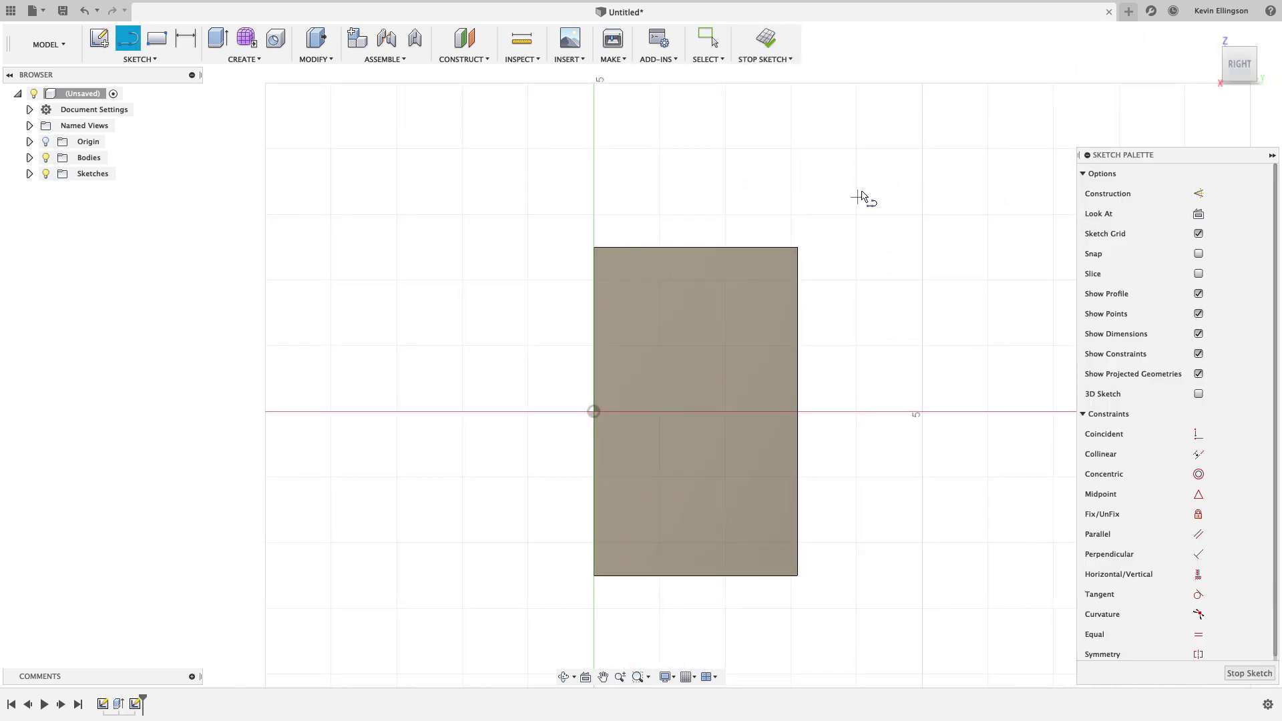
Try to sketch a line across the box's right face starting from its front vertical edge, and leave the sketch.
{"action": "left_click", "coordinate": [1213, 65]}
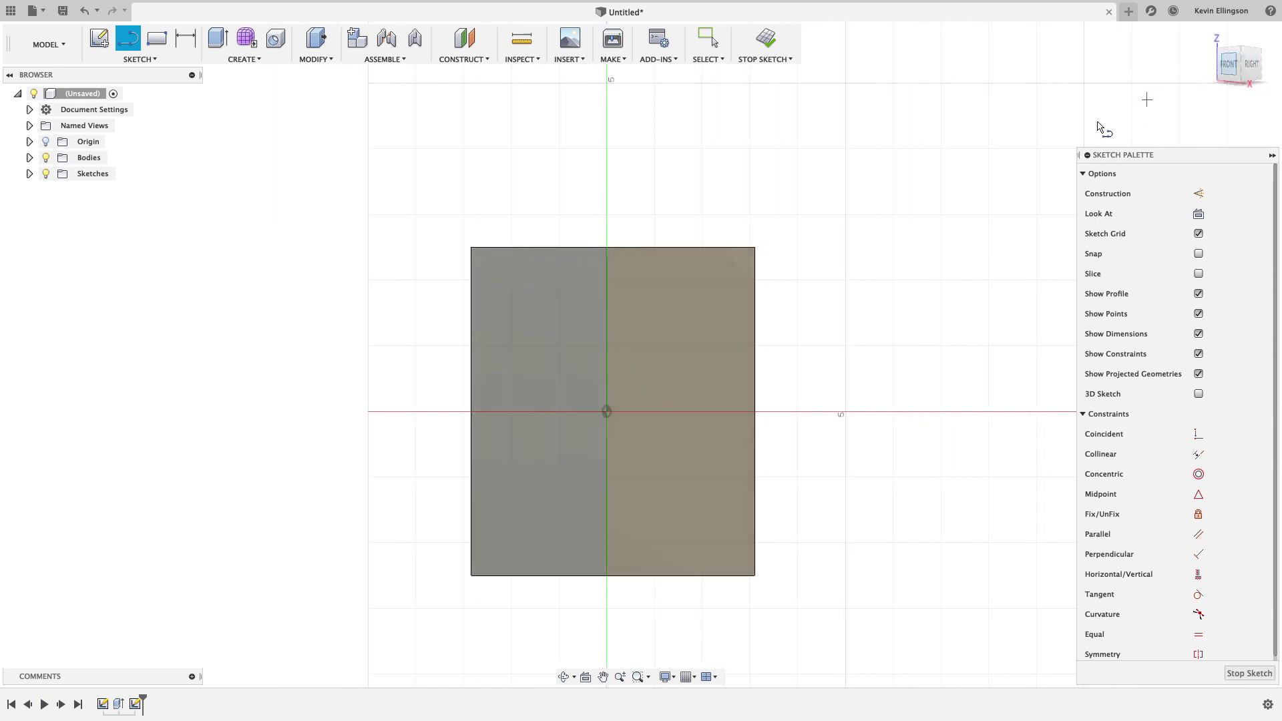
{"action": "middle_click_drag", "start_coordinate": [1096, 129], "coordinate": [839, 216]}
{"action": "key", "text": "l"}
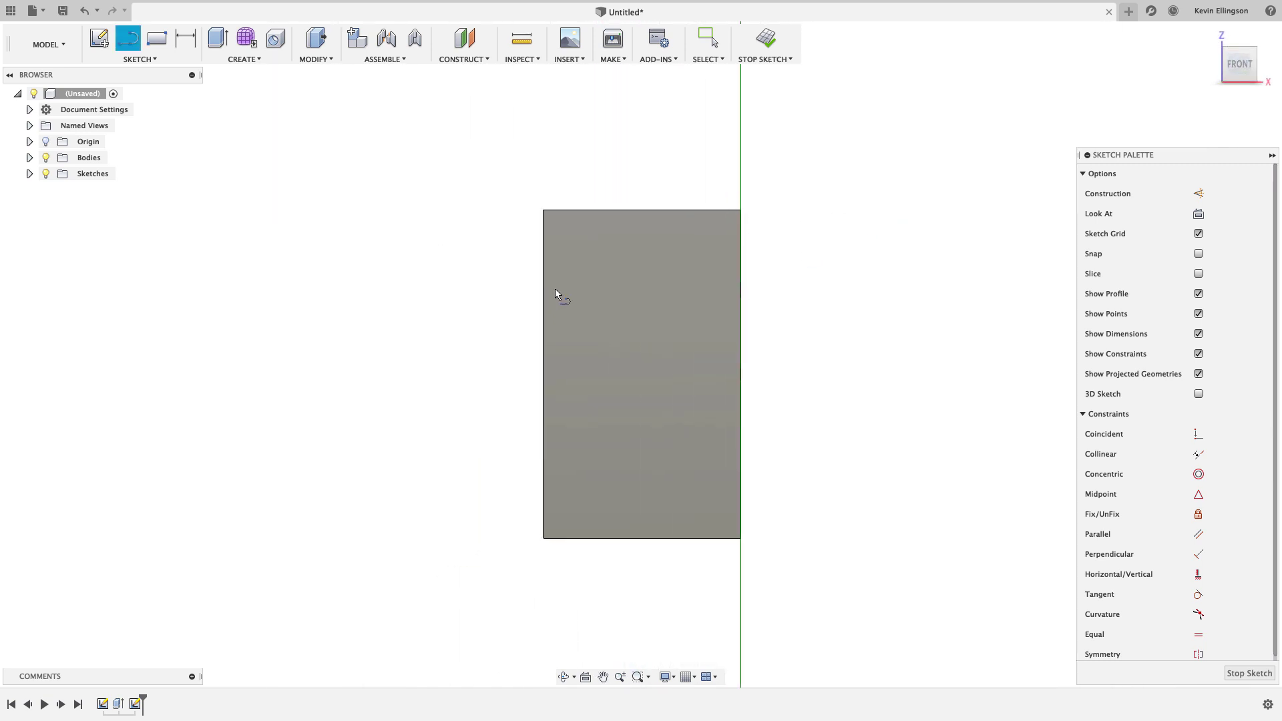
{"action": "left_click", "coordinate": [722, 291]}
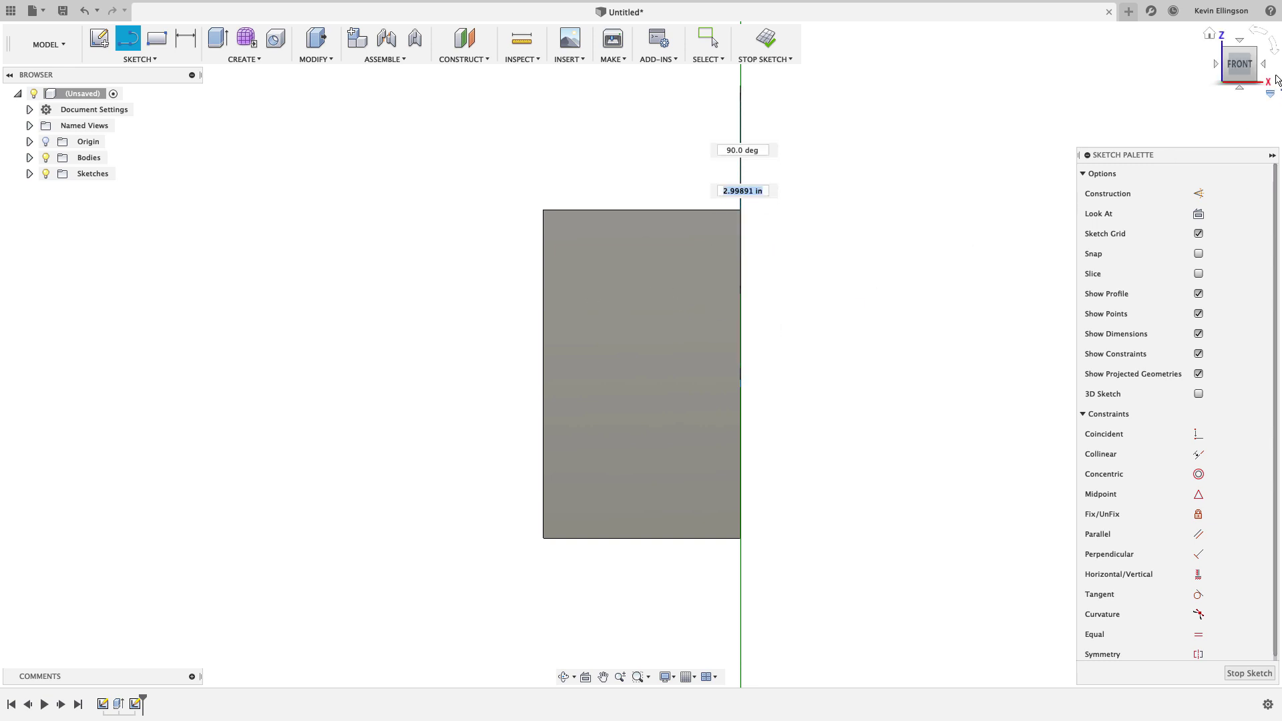
{"action": "left_click", "coordinate": [1215, 32]}
{"action": "scroll", "coordinate": [754, 293], "scroll_direction": "down", "scroll_amount": 3}
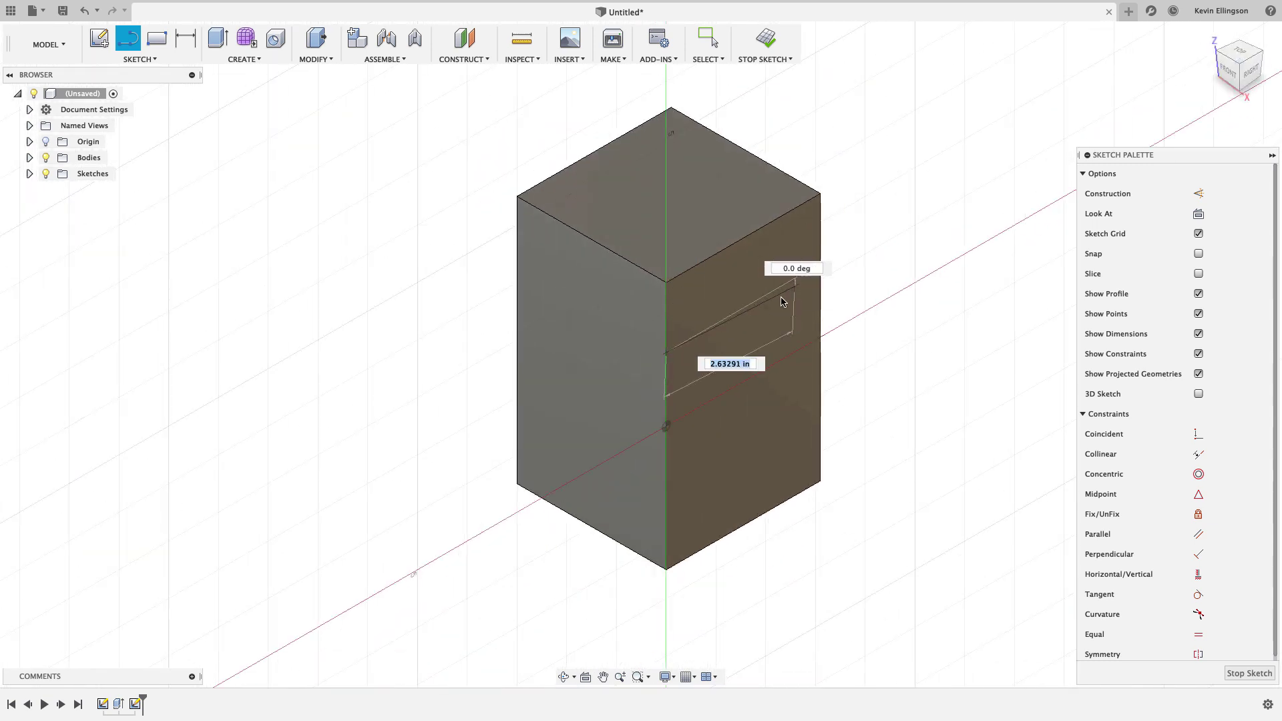
{"action": "scroll", "coordinate": [848, 244], "scroll_direction": "up", "scroll_amount": 3}
{"action": "scroll", "coordinate": [831, 284], "scroll_direction": "down", "scroll_amount": 1}
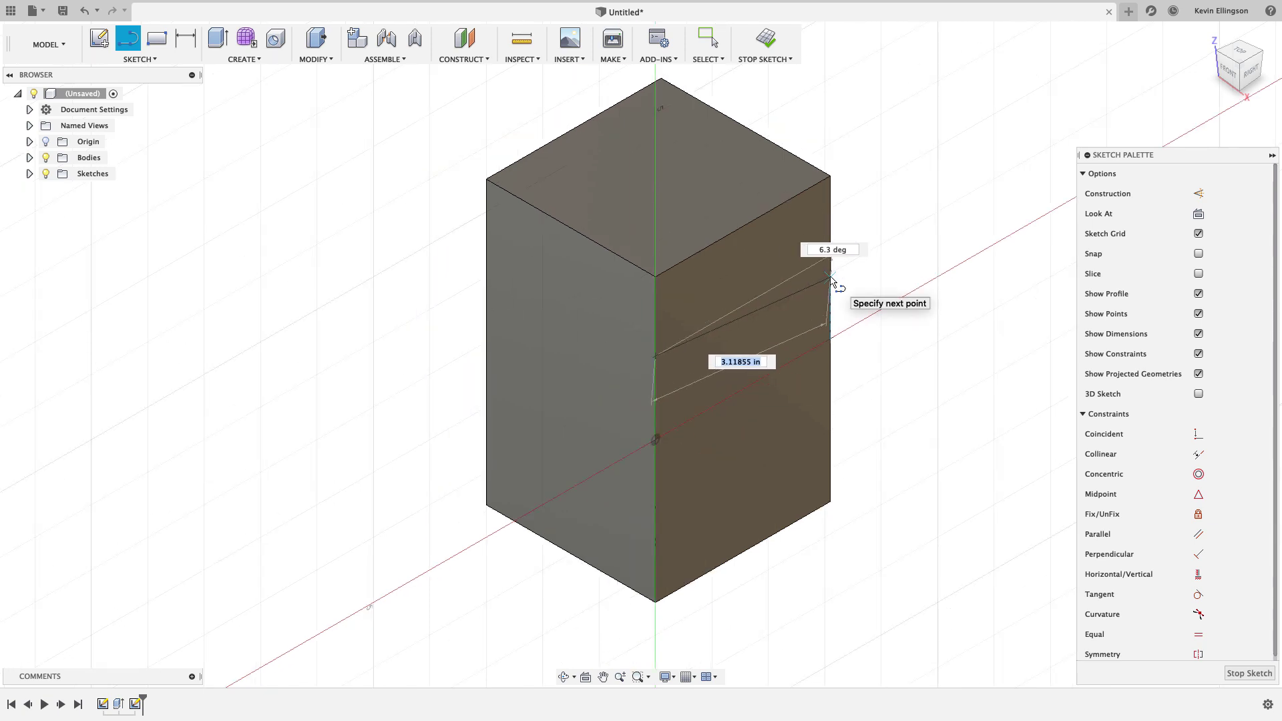
{"action": "key", "text": "Escape"}
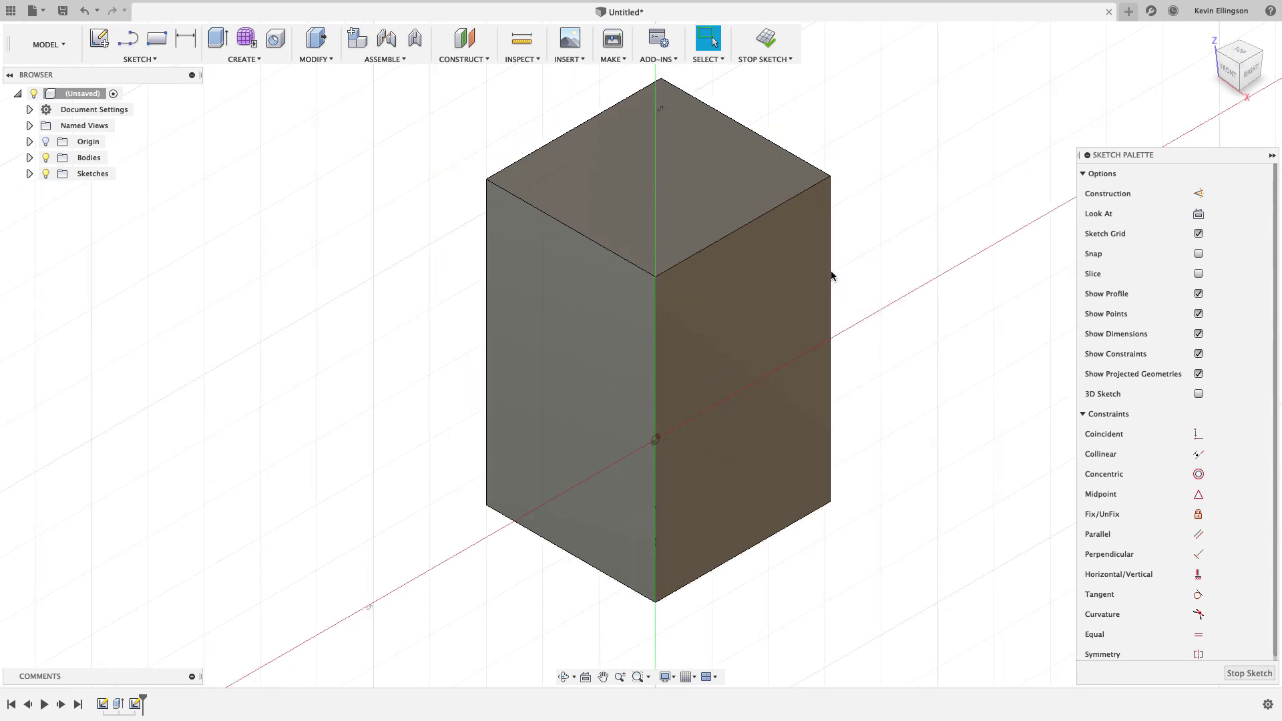
{"action": "left_click", "coordinate": [1248, 673]}
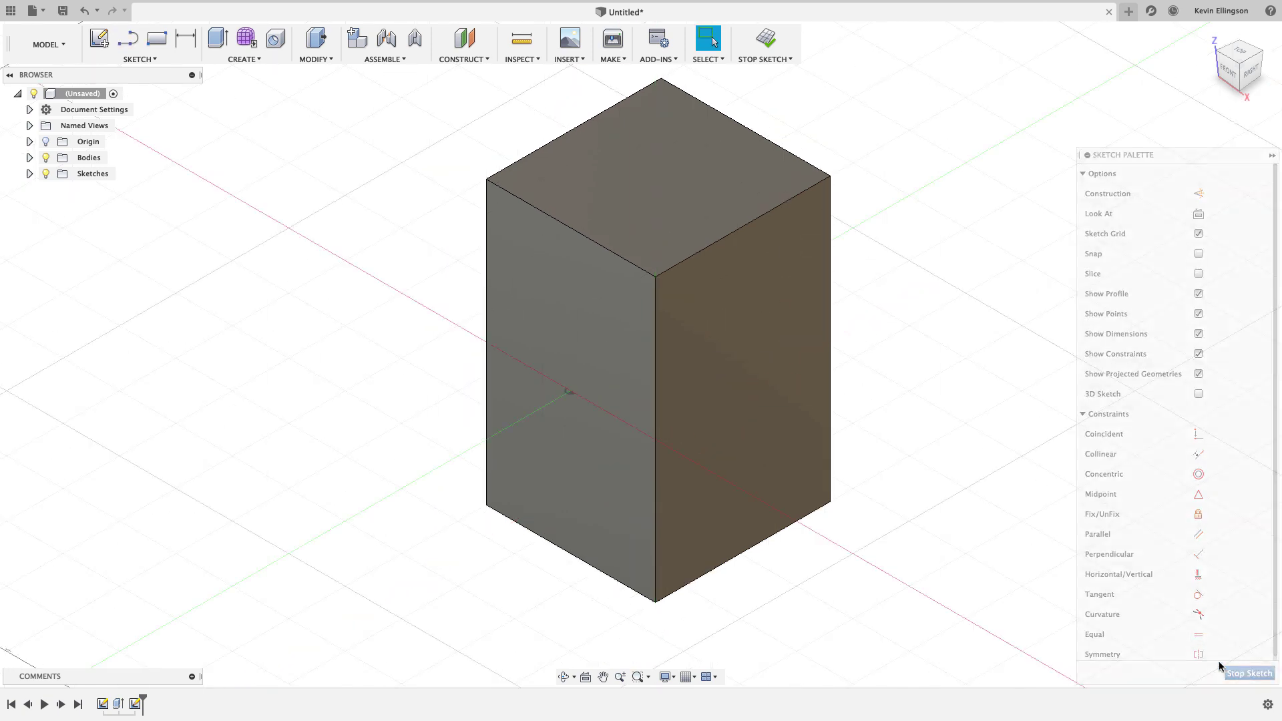
{"action": "left_click", "coordinate": [99, 38]}
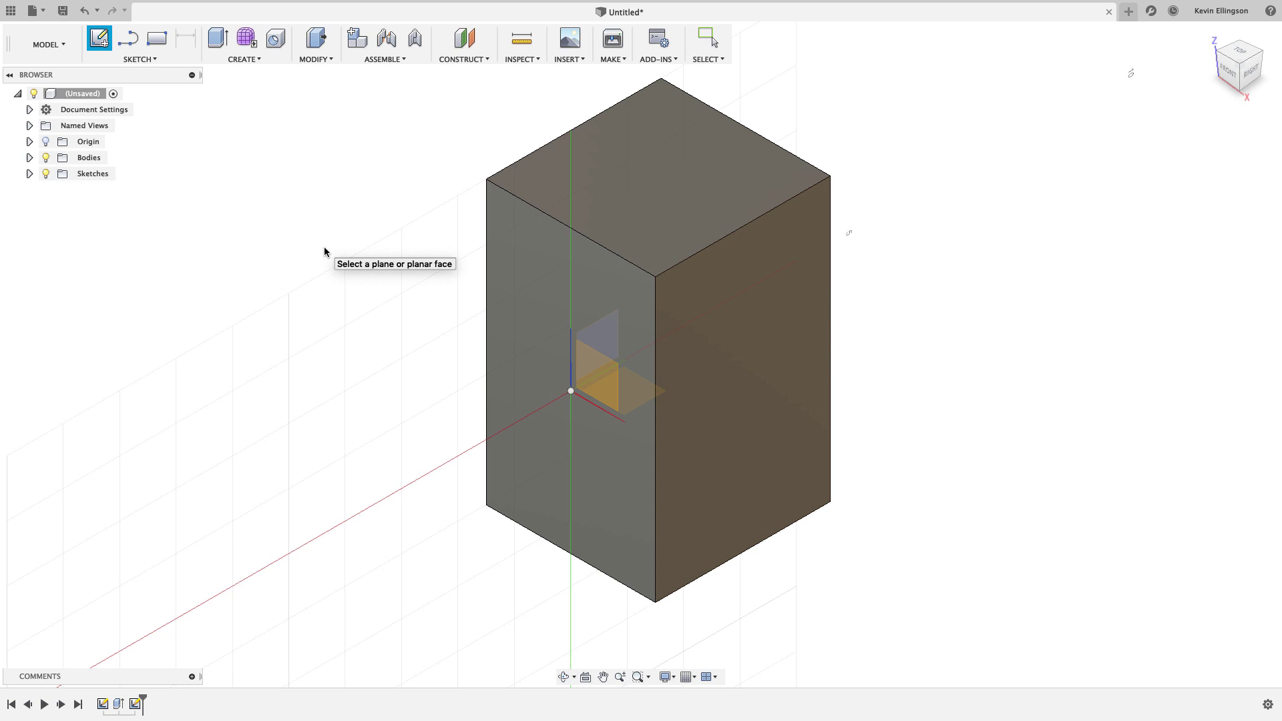
{"action": "key", "text": "Escape"}
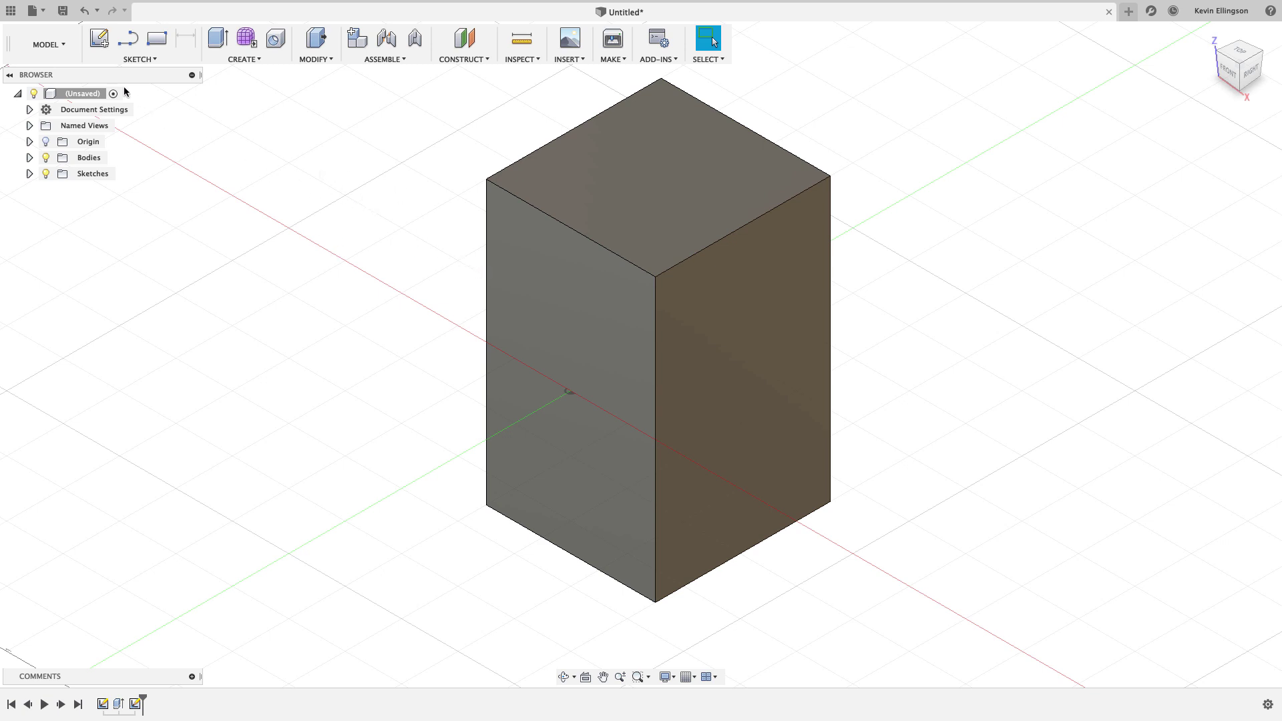
{"action": "left_click", "coordinate": [67, 49]}
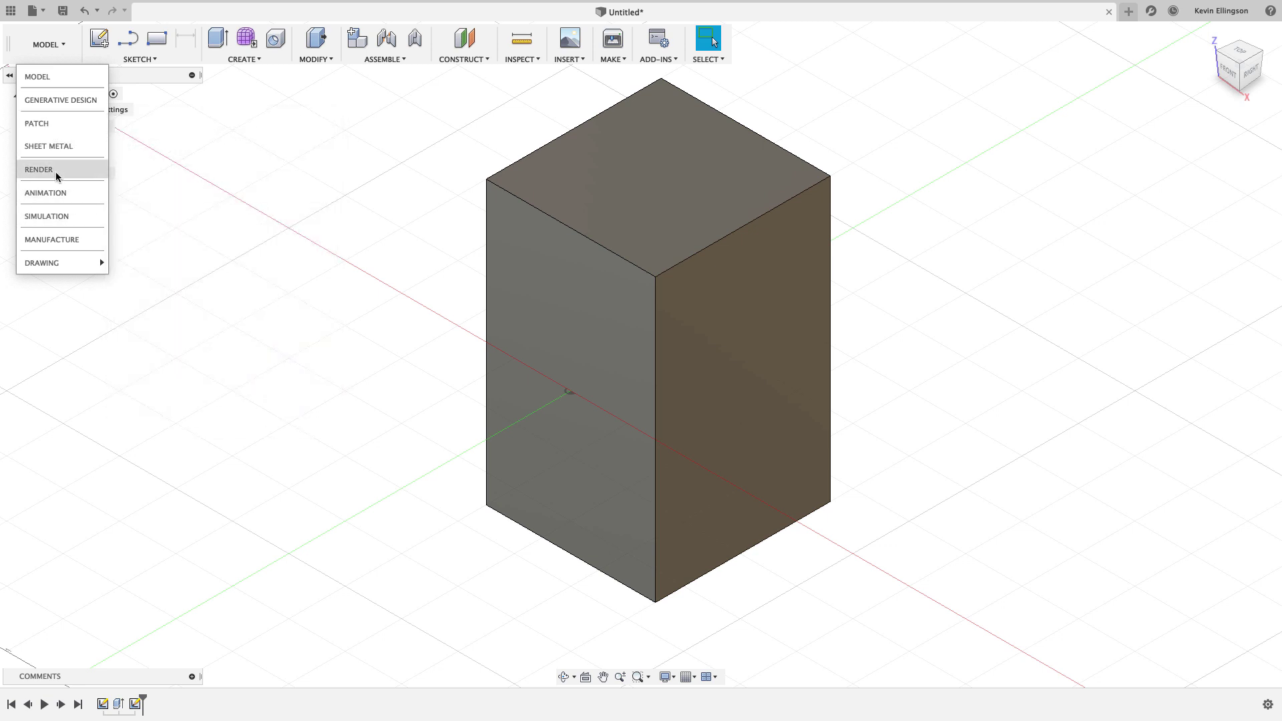
{"action": "mouse_move", "coordinate": [59, 144]}
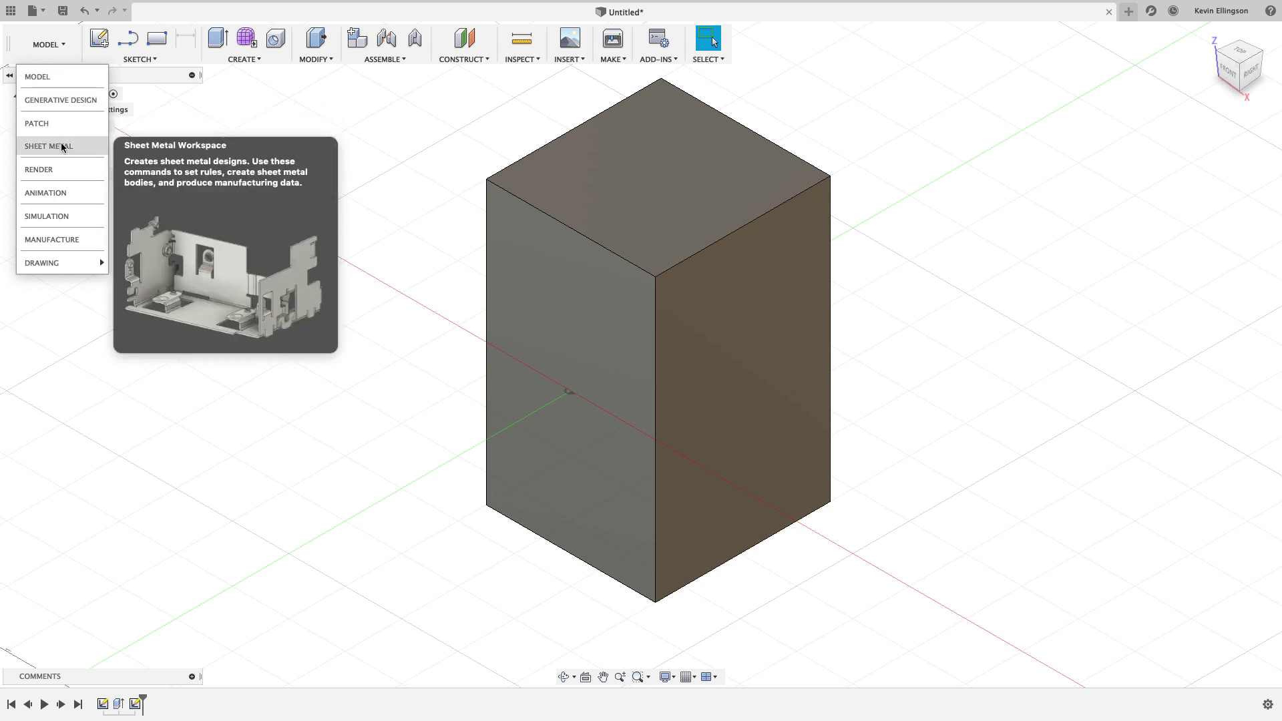
{"action": "mouse_move", "coordinate": [67, 99]}
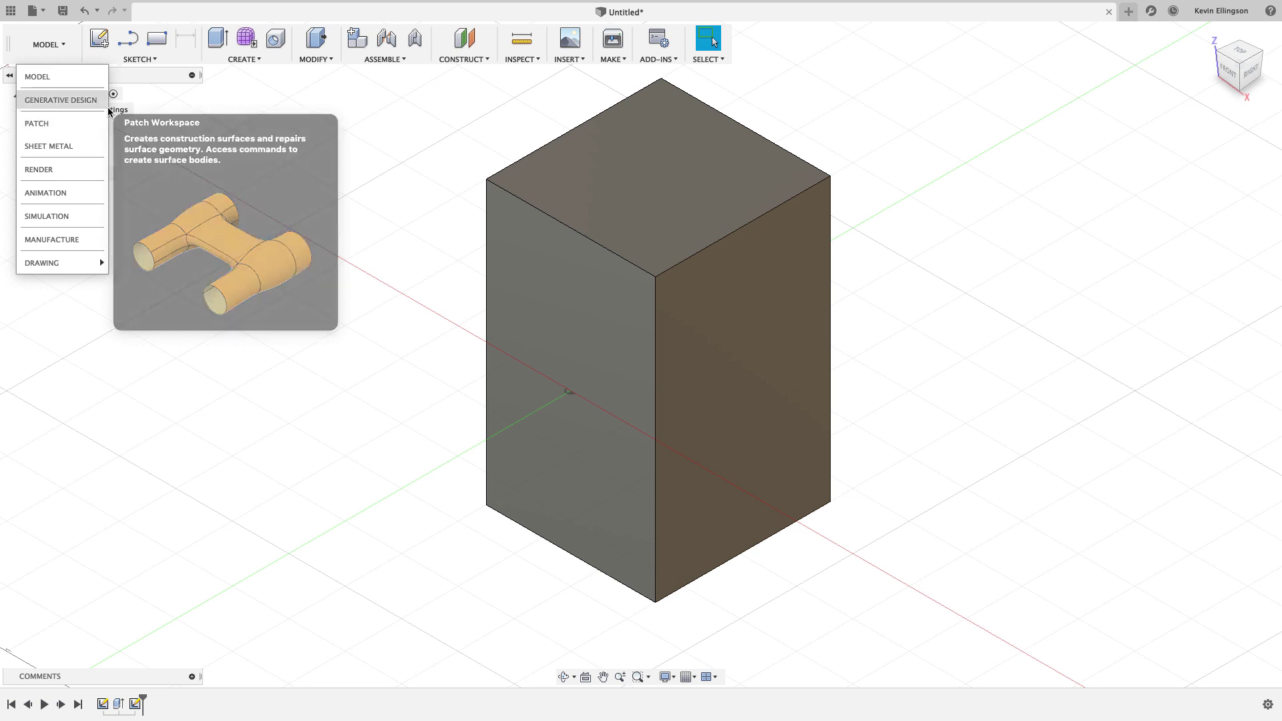
{"action": "left_click", "coordinate": [163, 130]}
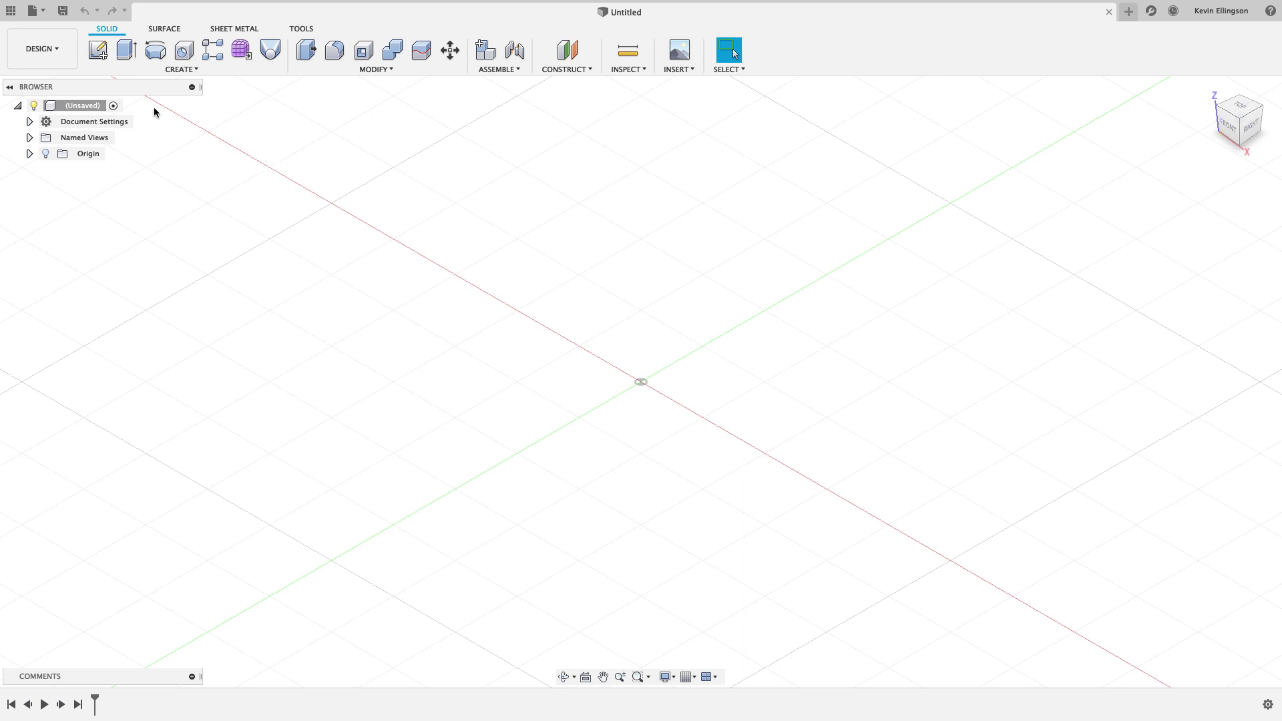
Review the available workspaces and show the surface modelling tools of the Design workspace.
{"action": "left_click", "coordinate": [63, 55]}
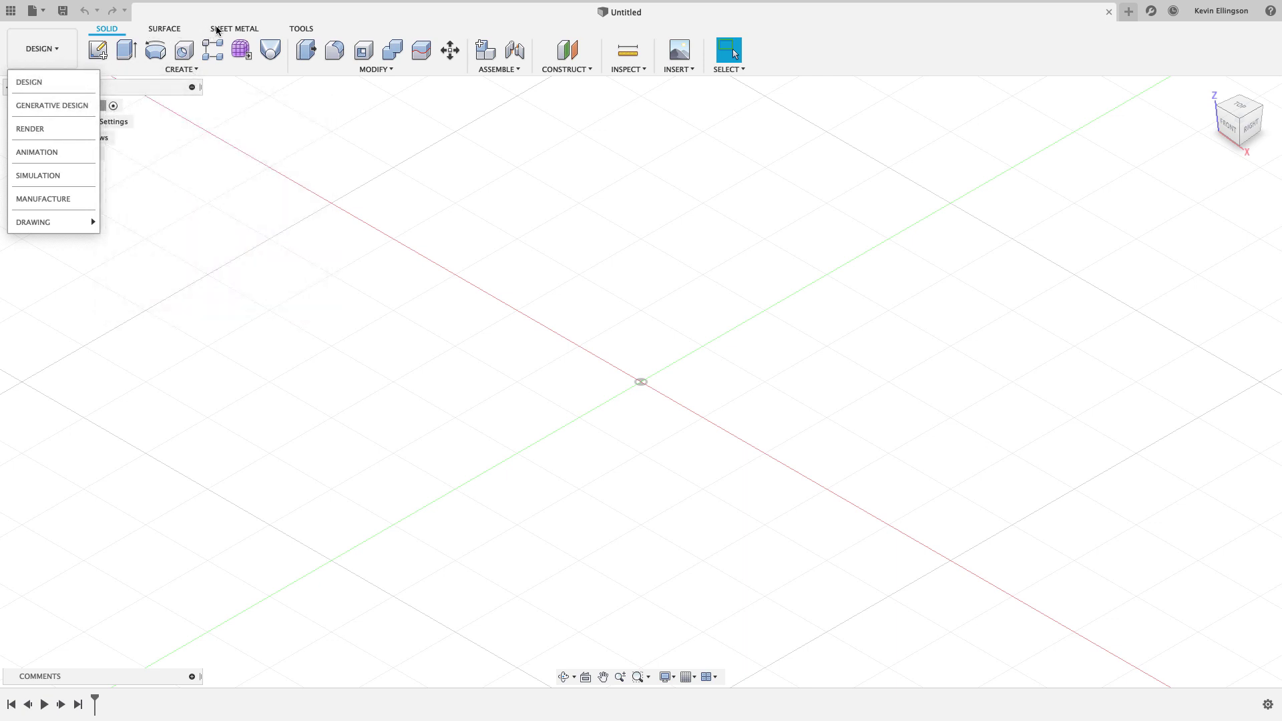
{"action": "left_click", "coordinate": [198, 158]}
{"action": "left_click", "coordinate": [172, 28]}
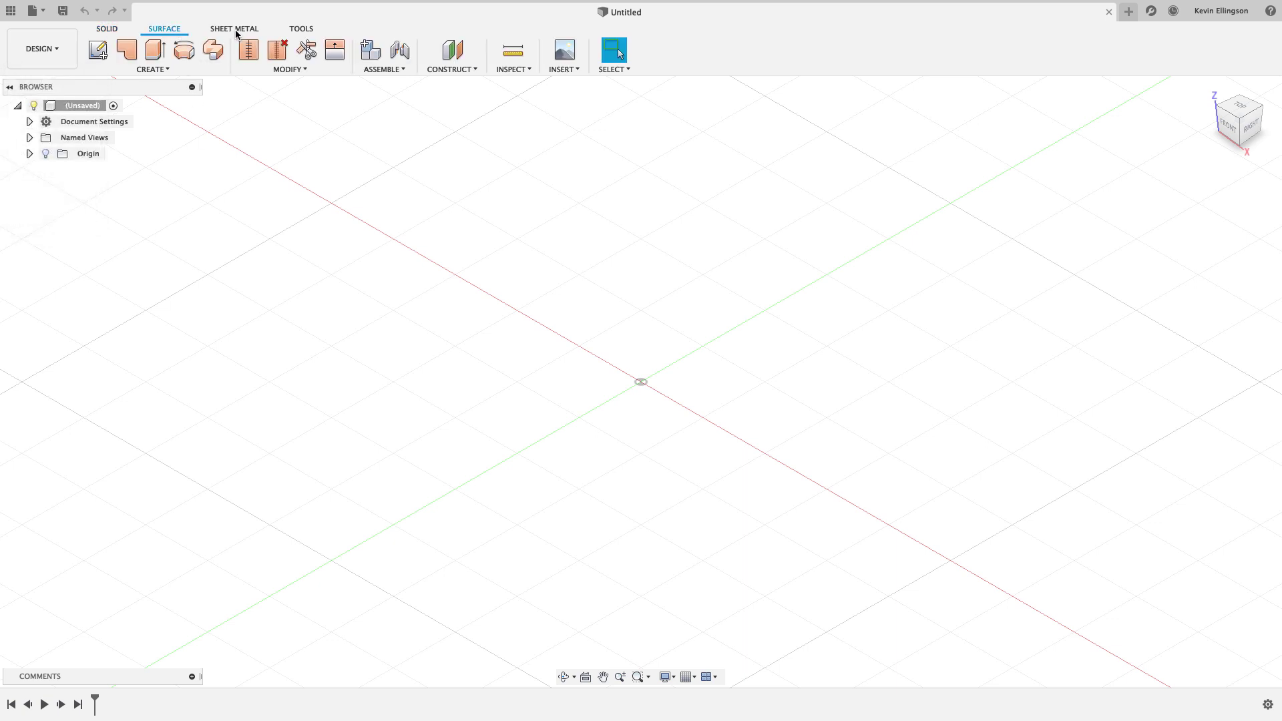
Review the sheet metal and surface tools and the list of workspaces, and return to the solid modelling tools.
{"action": "left_click", "coordinate": [235, 30]}
{"action": "left_click", "coordinate": [171, 29]}
{"action": "left_click", "coordinate": [53, 53]}
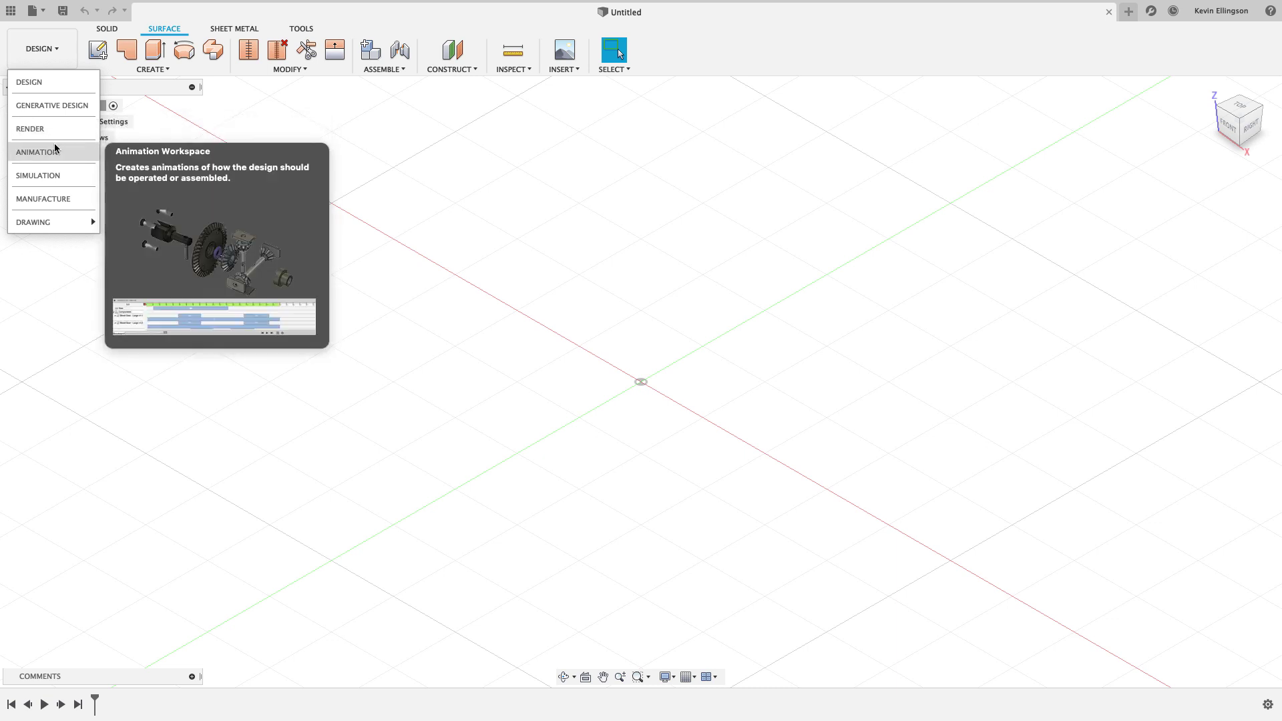
{"action": "left_click", "coordinate": [463, 204]}
{"action": "left_click", "coordinate": [115, 28]}
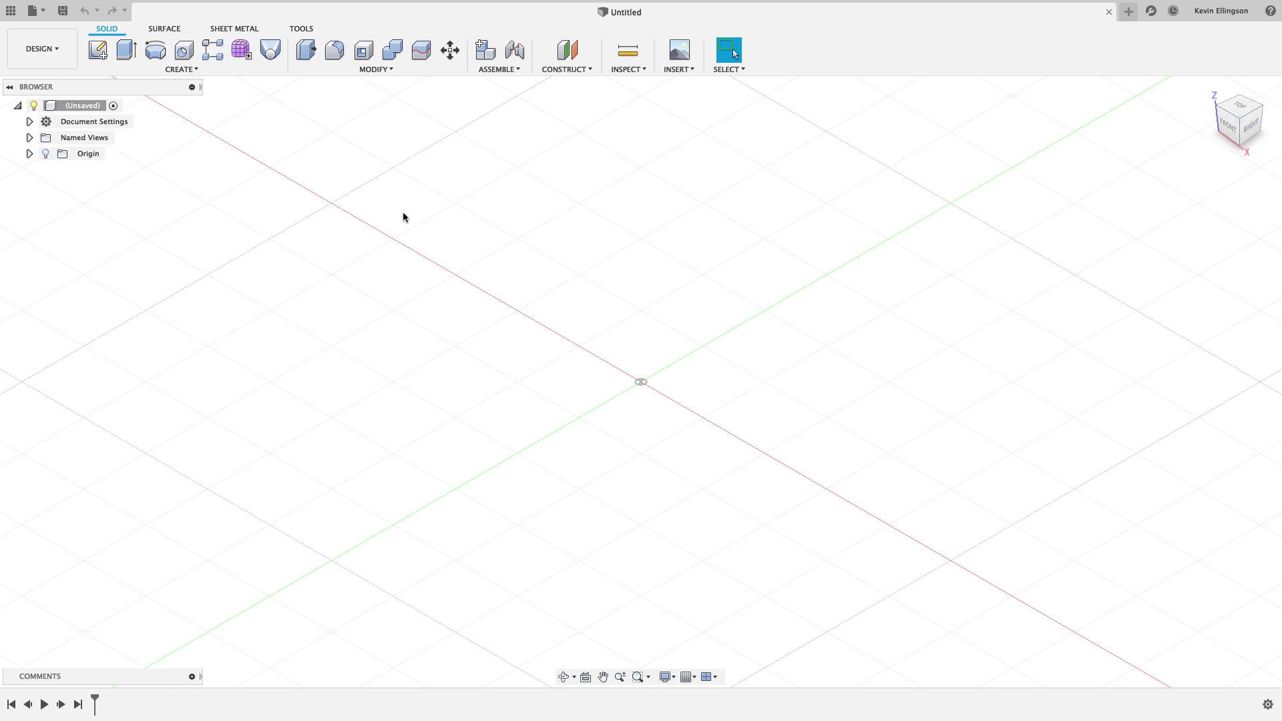
Start a sketch on the front XZ plane and undock the Sketch Palette so it floats over the canvas.
{"action": "left_click", "coordinate": [98, 47]}
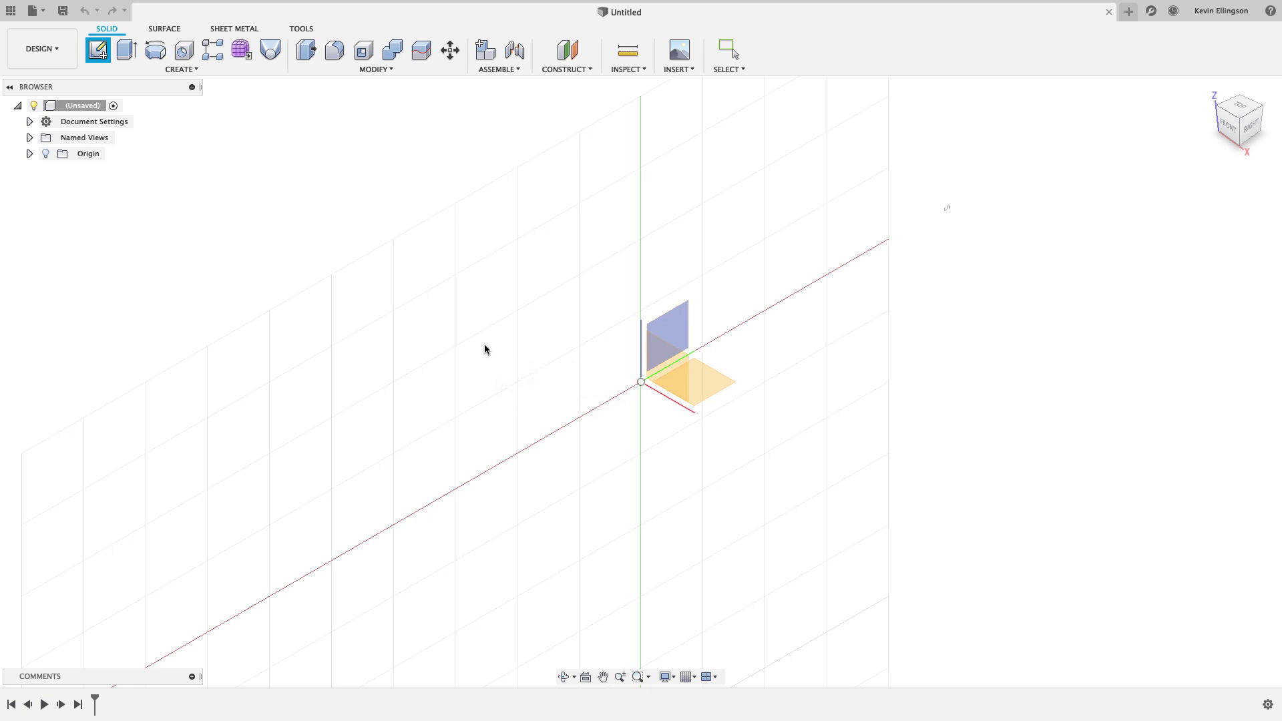
{"action": "middle_click_drag", "start_coordinate": [483, 343], "coordinate": [657, 380], "text": "shift"}
{"action": "left_click", "coordinate": [656, 380]}
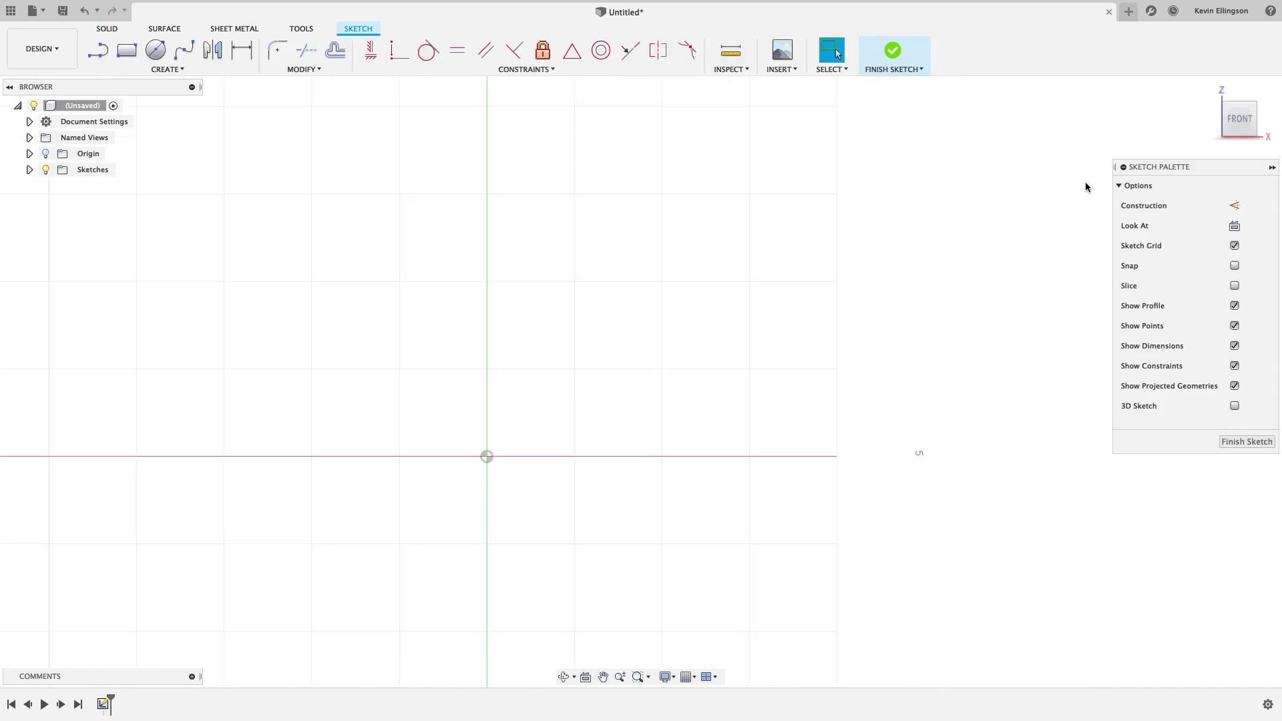
{"action": "mouse_move", "coordinate": [1179, 174]}
{"action": "left_mouse_down"}
{"action": "mouse_move", "coordinate": [1103, 237]}
{"action": "mouse_move", "coordinate": [1156, 212]}
{"action": "mouse_move", "coordinate": [1165, 194]}
{"action": "left_mouse_up"}
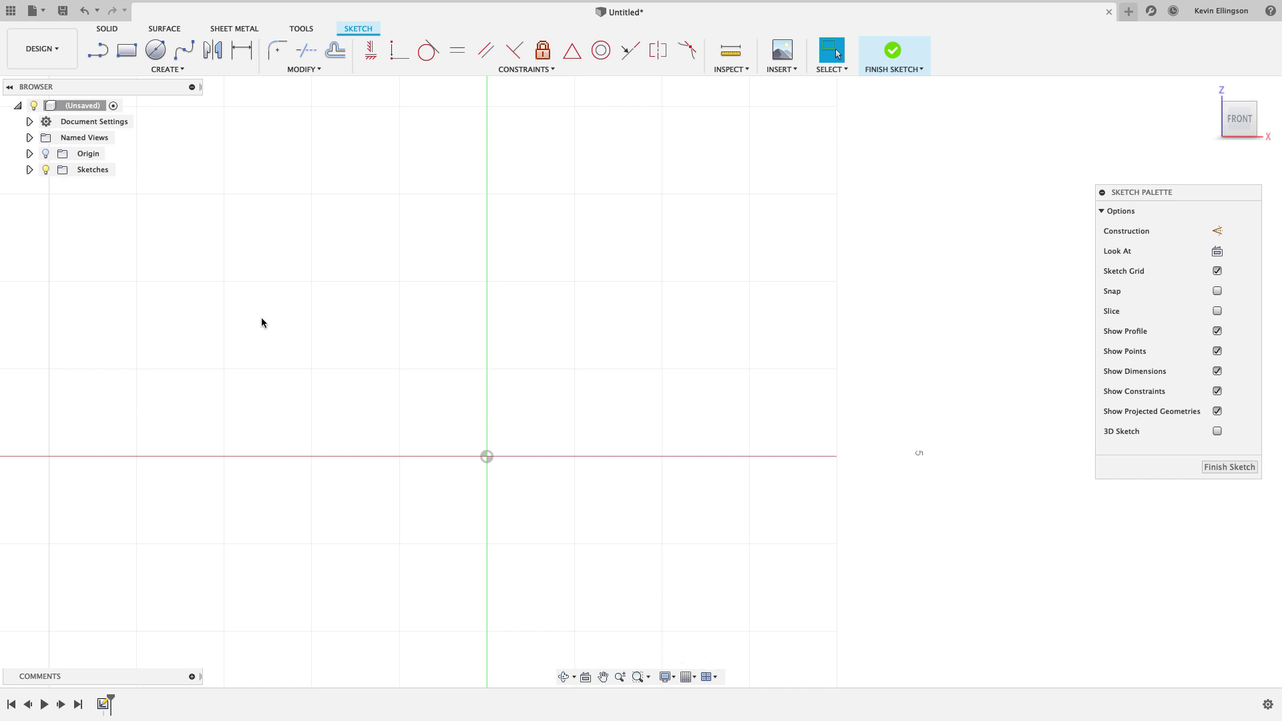
{"action": "left_click_drag", "start_coordinate": [1135, 195], "coordinate": [1143, 191]}
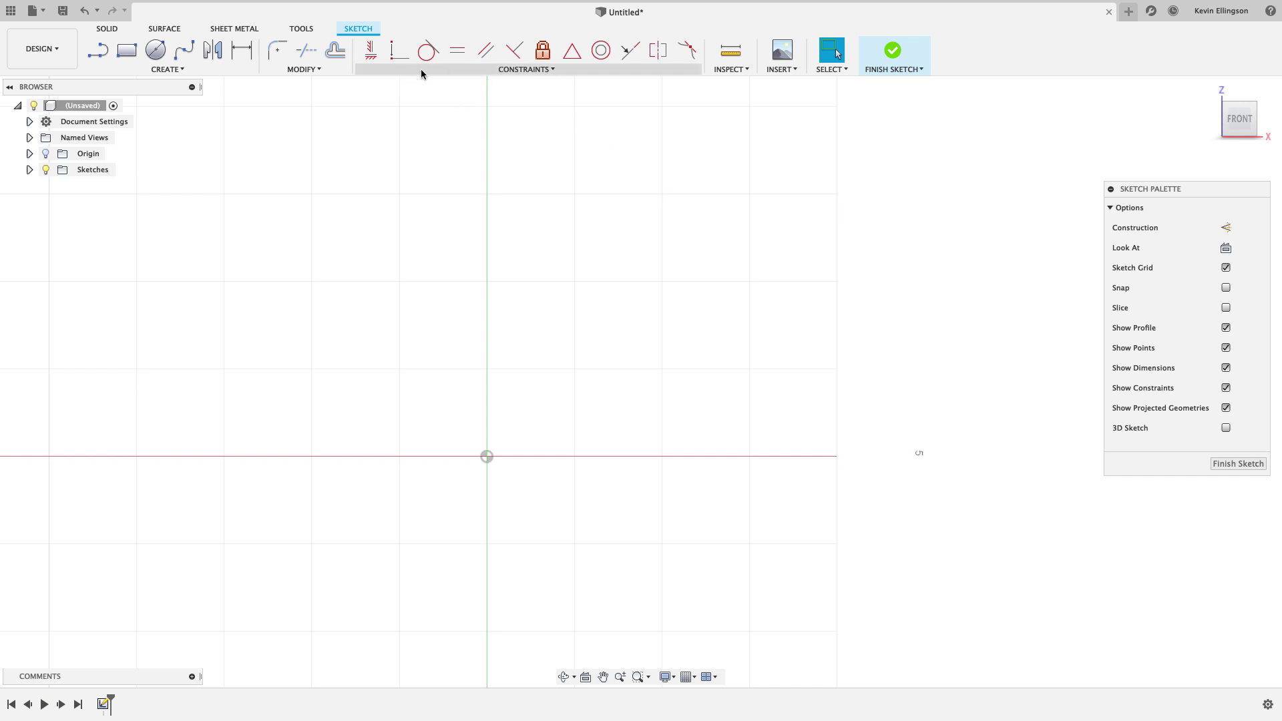
Review the full list of available sketch constraints.
{"action": "left_click", "coordinate": [517, 69]}
{"action": "left_click", "coordinate": [516, 70]}
{"action": "left_click", "coordinate": [516, 70]}
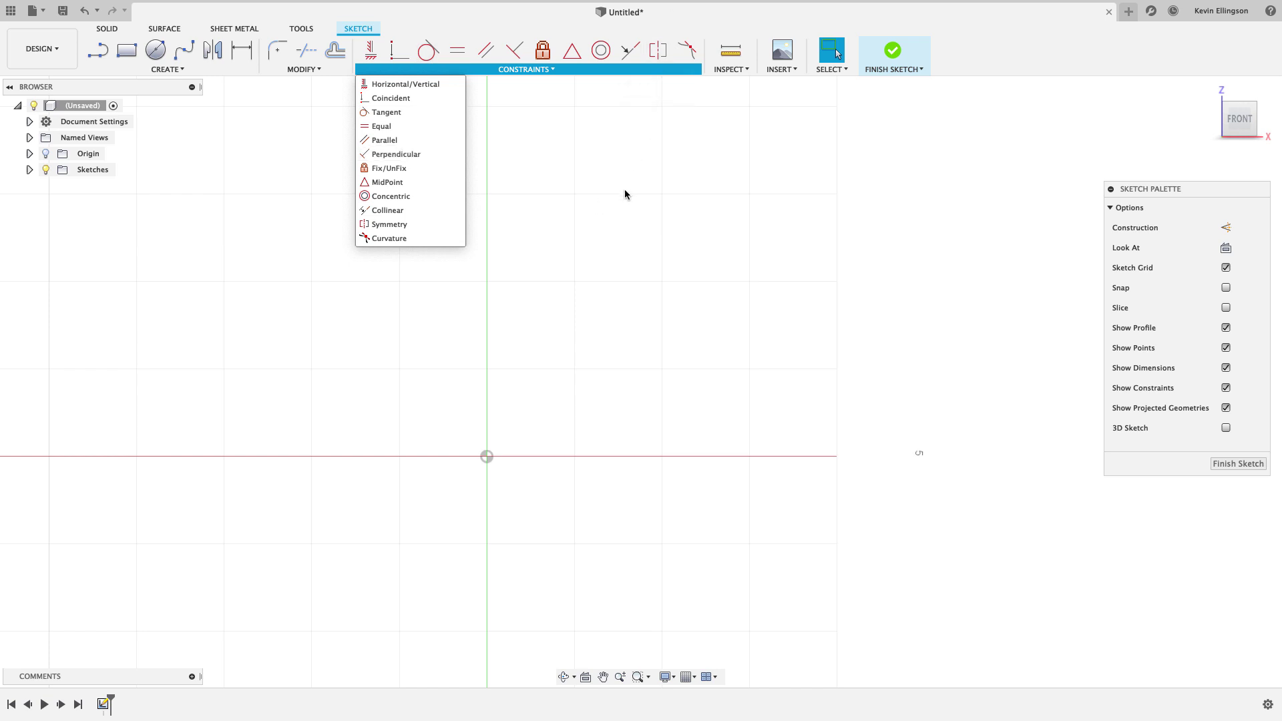
{"action": "left_click", "coordinate": [631, 149]}
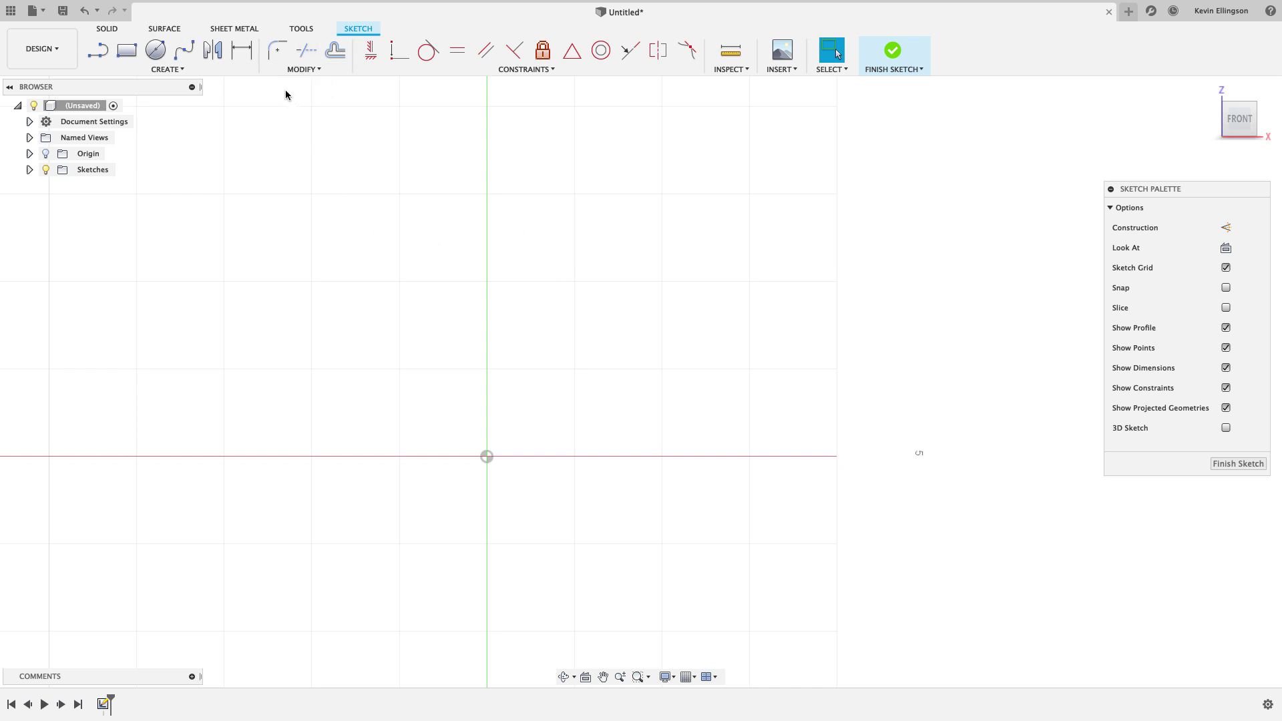
Sketch a center diameter circle about 5 in across, centred on the origin.
{"action": "left_click", "coordinate": [155, 50]}
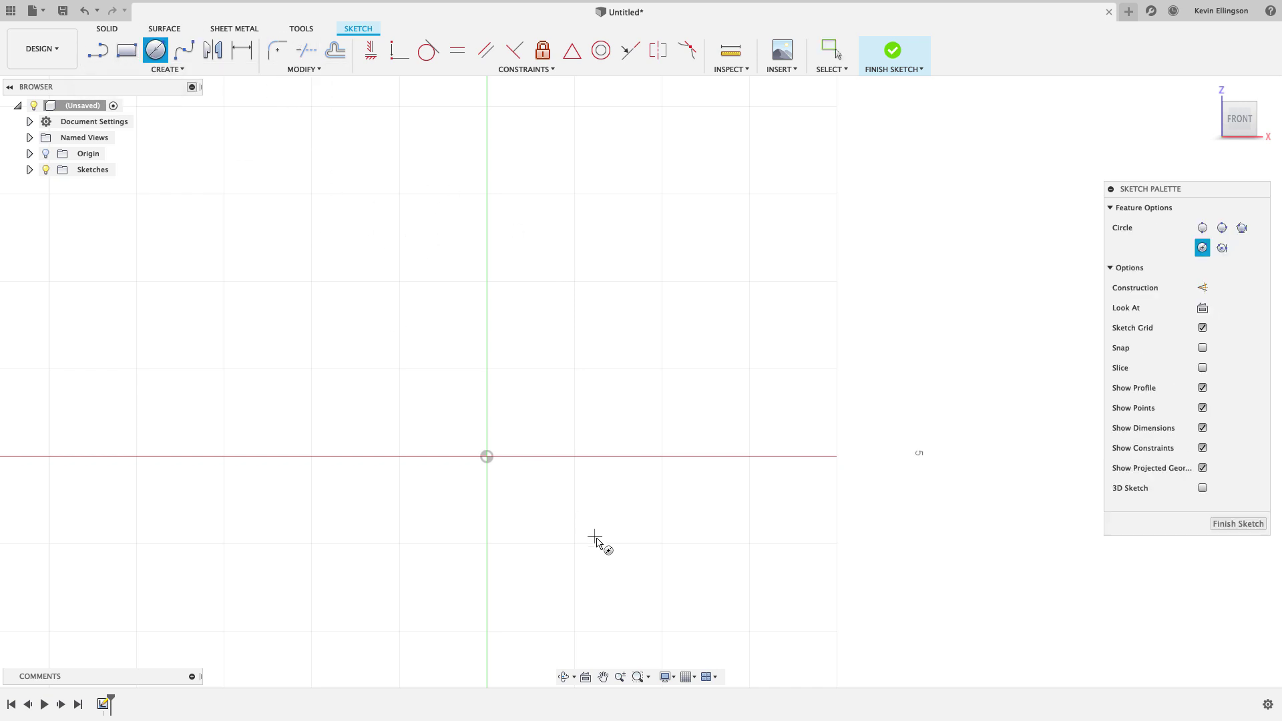
{"action": "left_click", "coordinate": [487, 457]}
{"action": "type", "text": "50"}
{"action": "key", "text": "Return"}
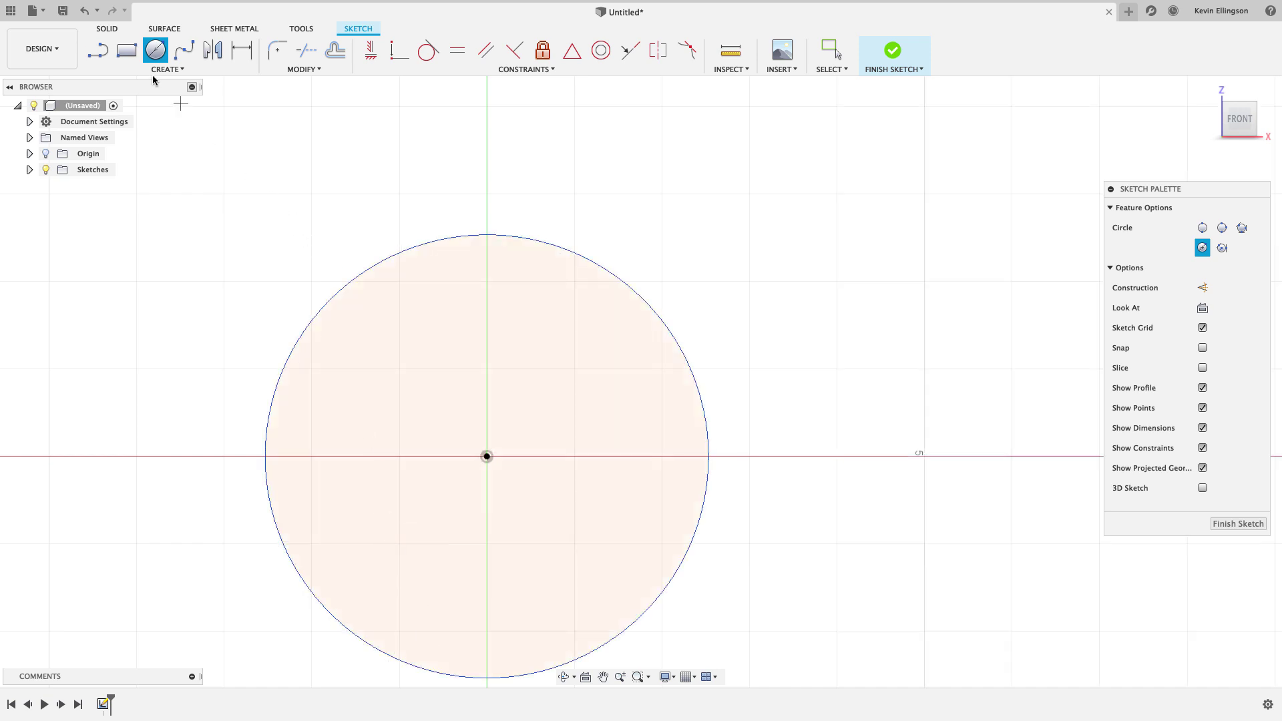
Extrude the circle profile 2.30 in to one side as a new body.
{"action": "left_click", "coordinate": [107, 28]}
{"action": "left_click", "coordinate": [127, 52]}
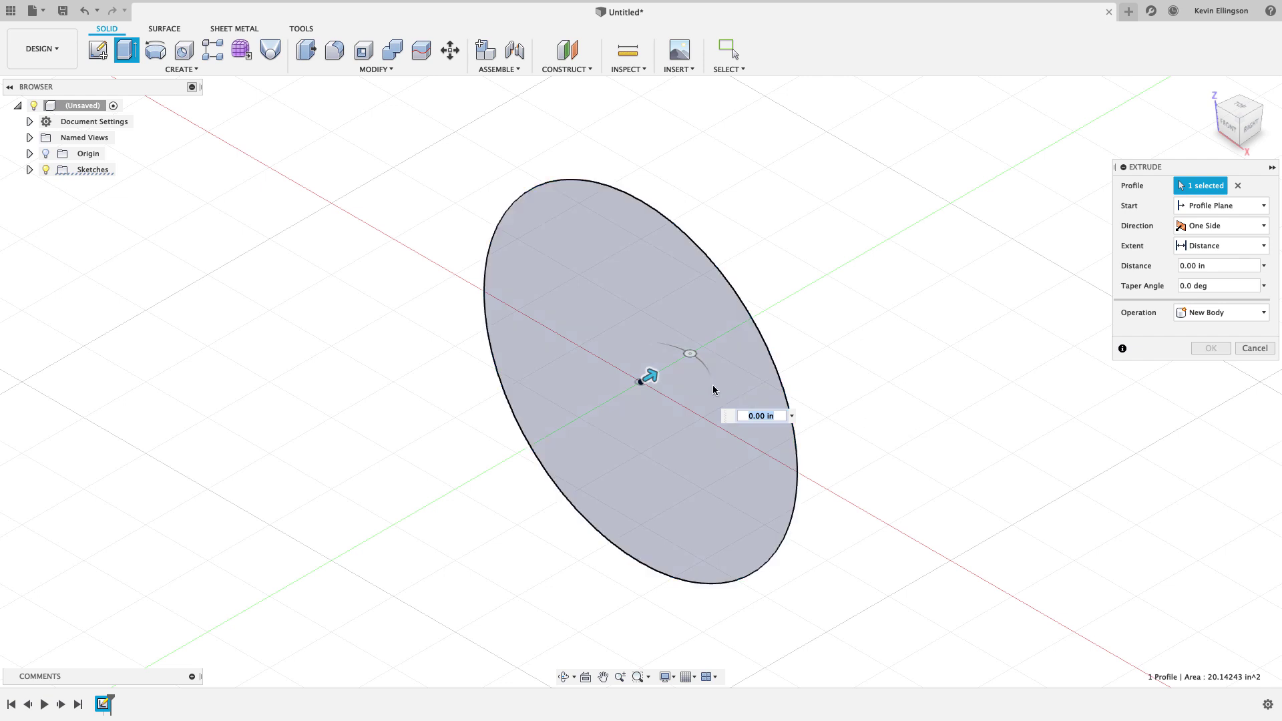
{"action": "left_click_drag", "start_coordinate": [653, 375], "coordinate": [793, 295]}
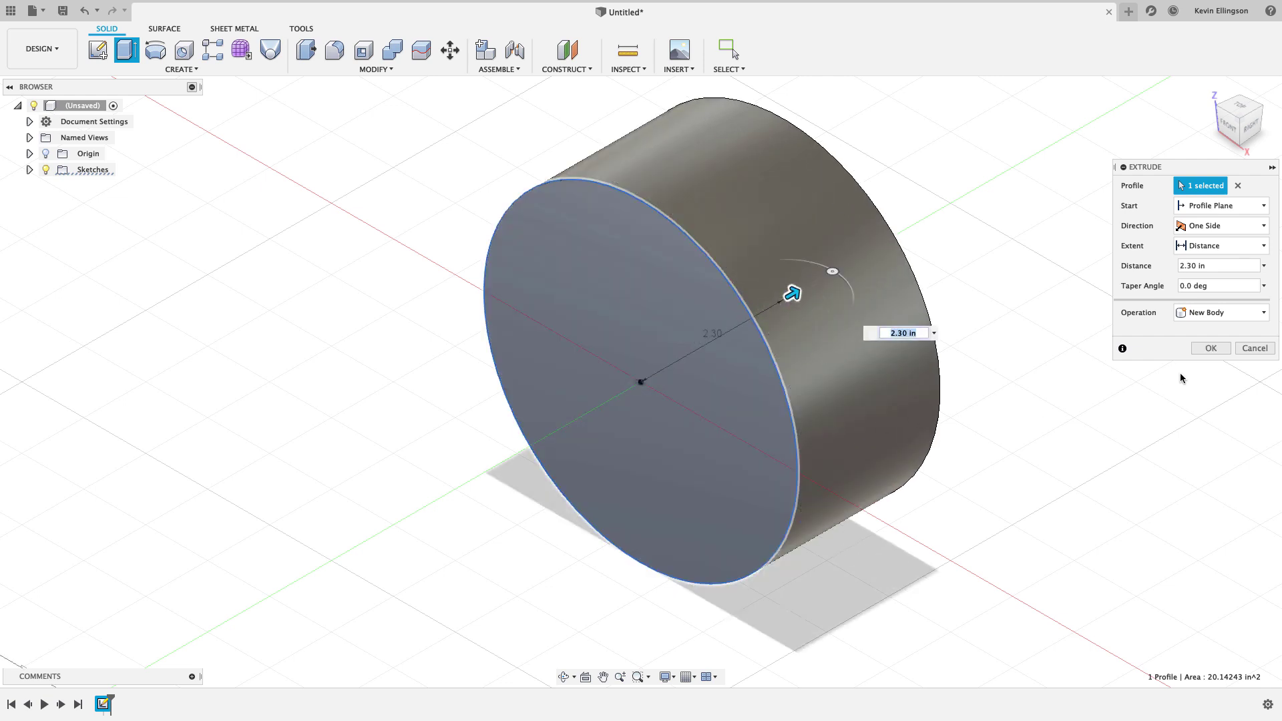
{"action": "left_click", "coordinate": [1211, 348]}
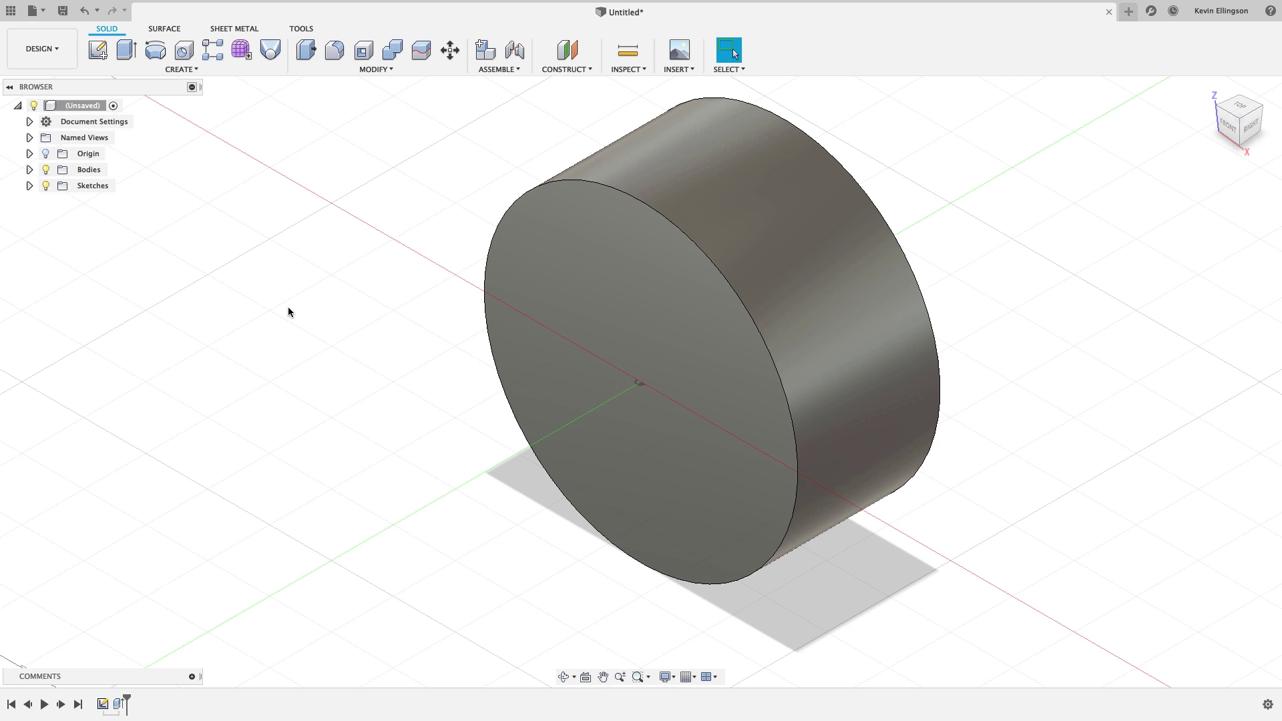
Close the cylinder design without saving it and return to an empty design.
{"action": "scroll", "coordinate": [289, 311], "scroll_direction": "down", "scroll_amount": 1}
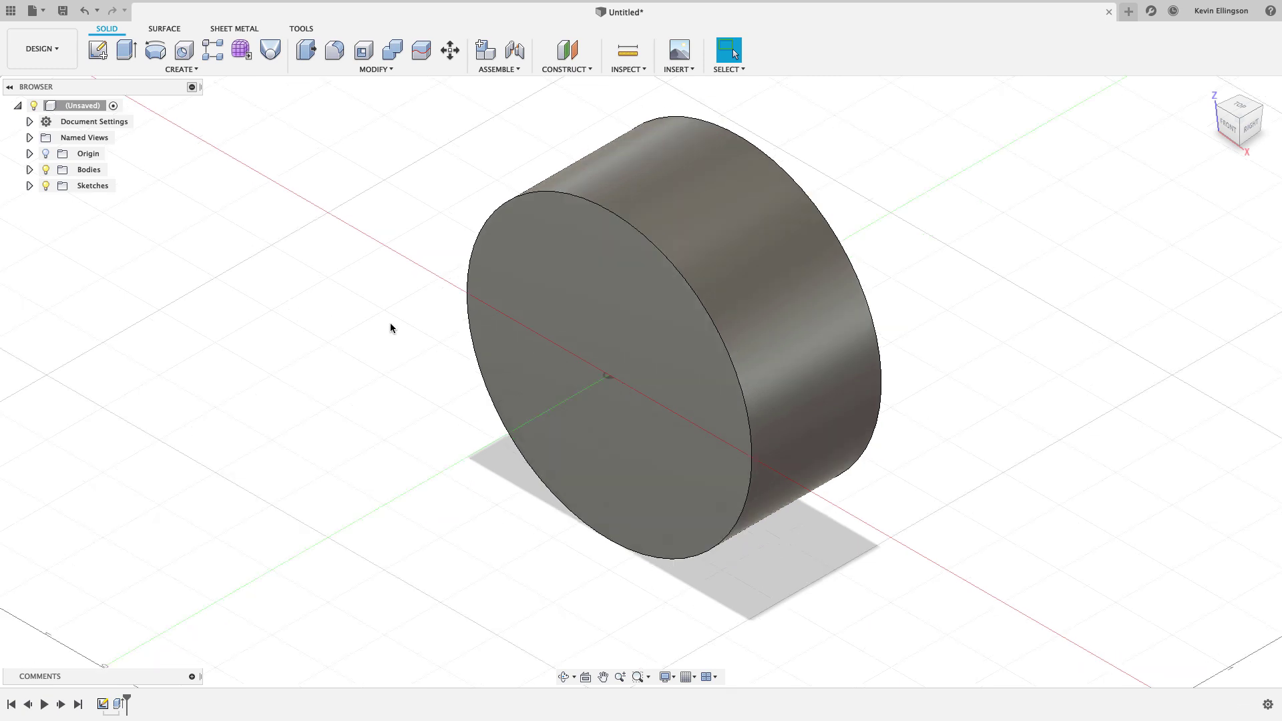
{"action": "left_click", "coordinate": [1109, 11]}
{"action": "left_click", "coordinate": [600, 374]}
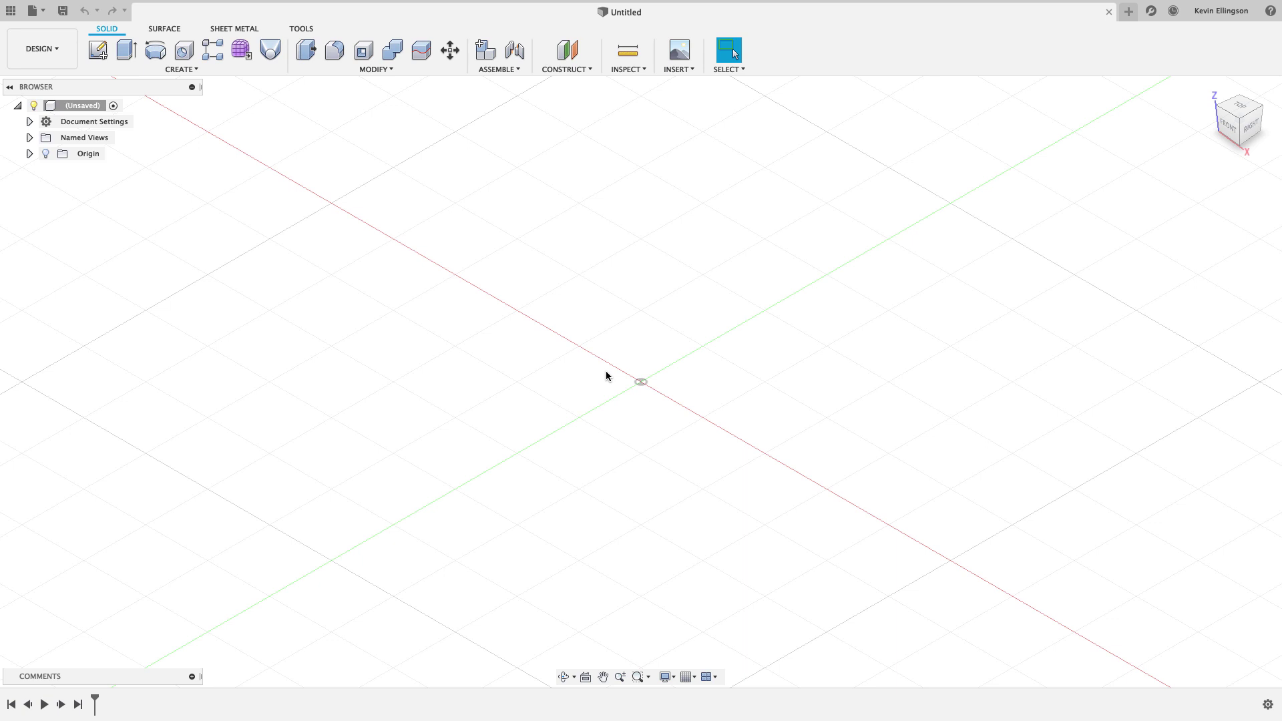
Start a sketch on the front XZ plane and draw a center diameter circle centred on the origin.
{"action": "right_click", "coordinate": [634, 281]}
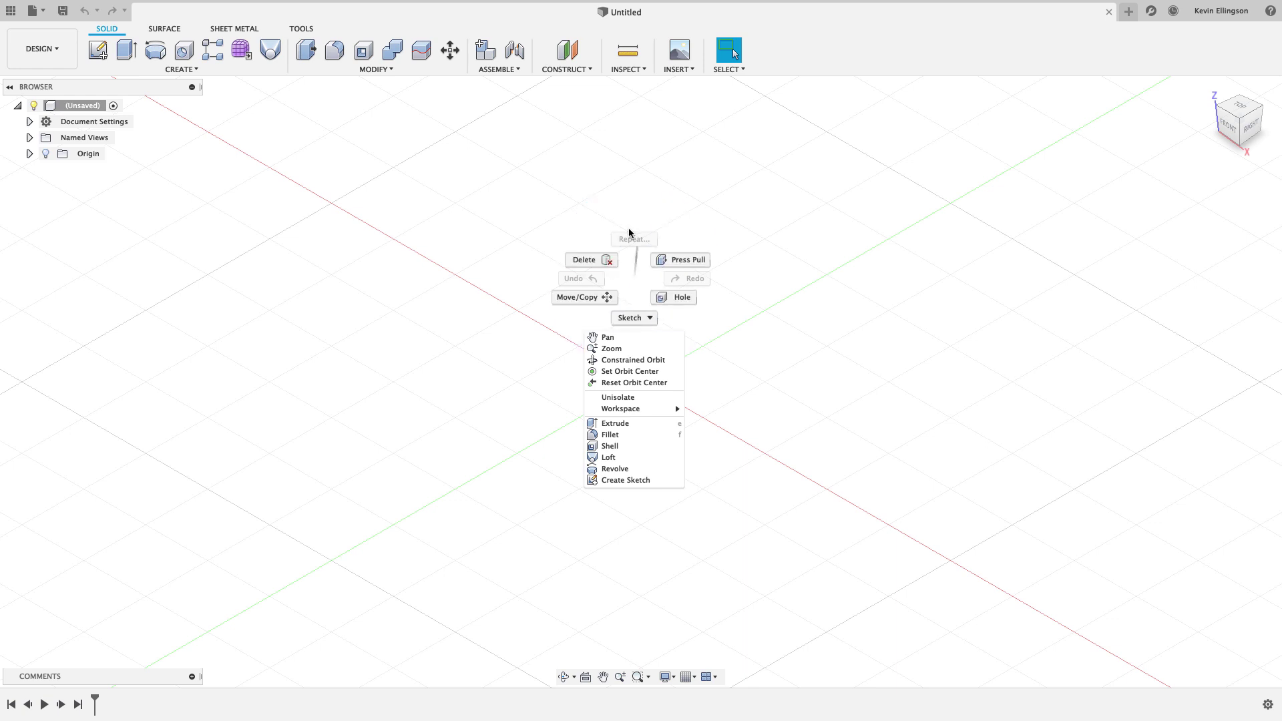
{"action": "left_click", "coordinate": [627, 318]}
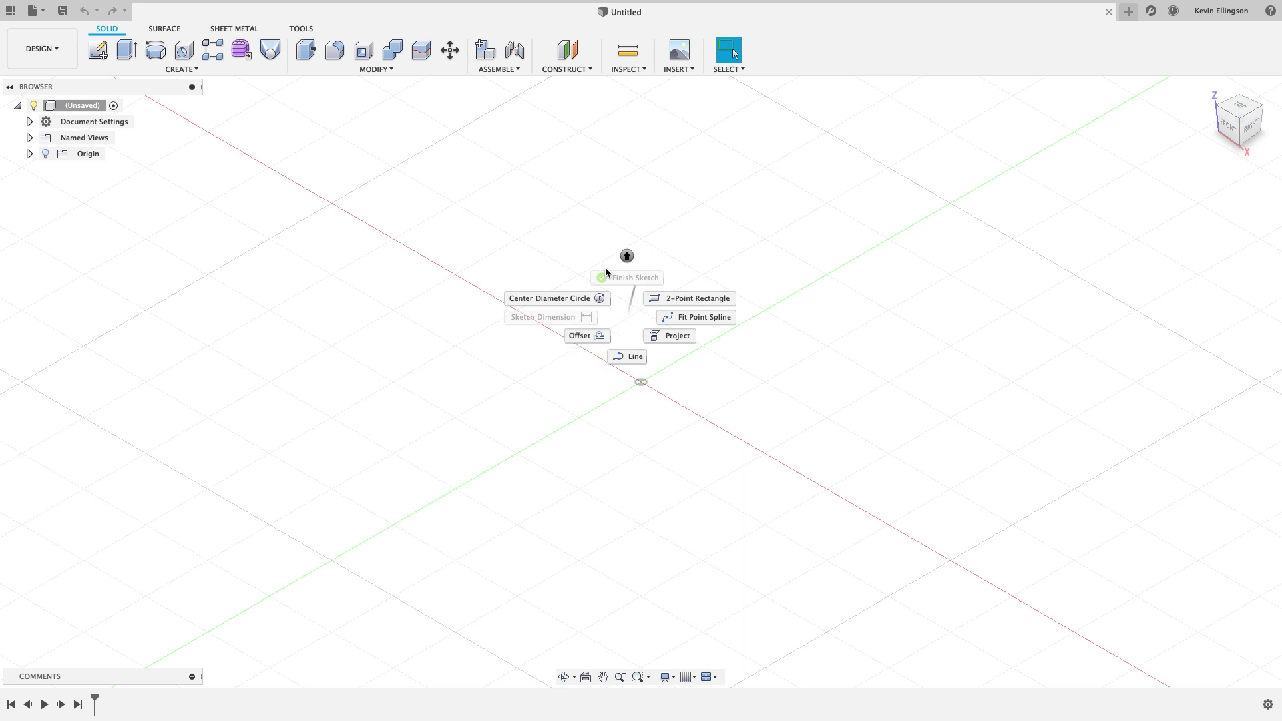
{"action": "left_click", "coordinate": [587, 300]}
{"action": "left_click", "coordinate": [627, 389]}
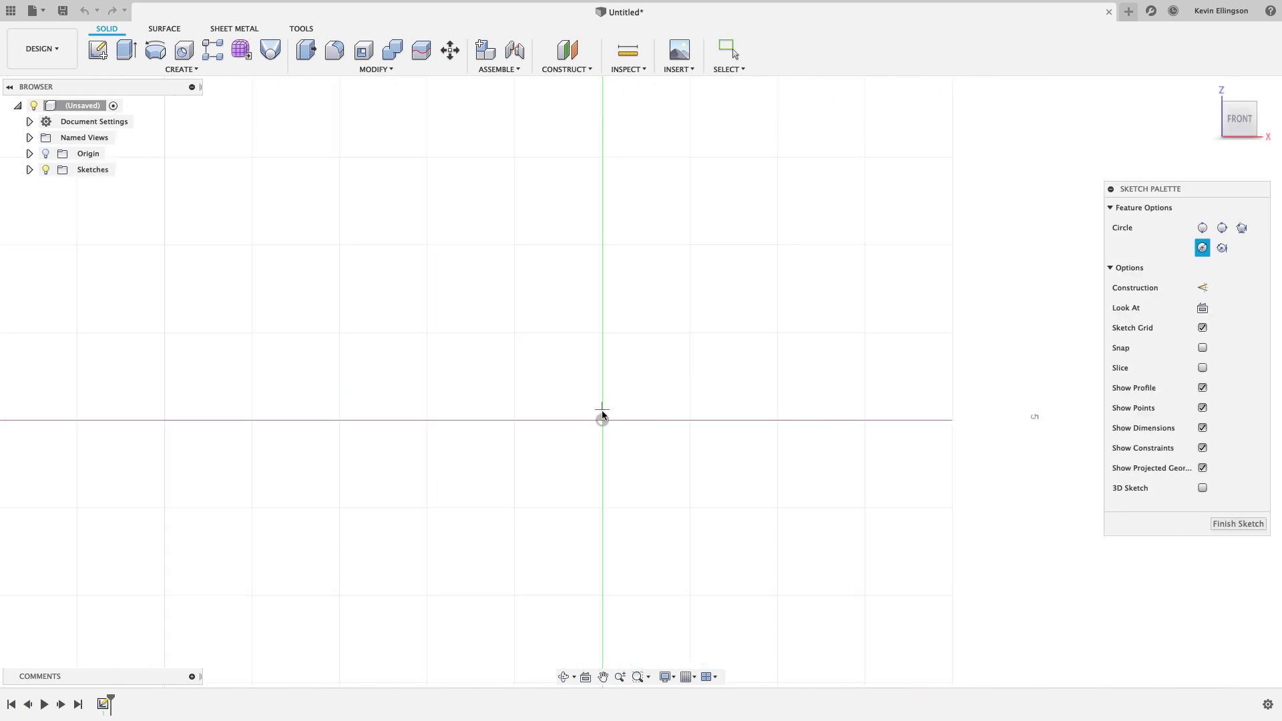
{"action": "left_click", "coordinate": [602, 419]}
{"action": "left_click", "coordinate": [776, 274]}
{"action": "scroll", "coordinate": [757, 327], "scroll_direction": "down", "scroll_amount": 2}
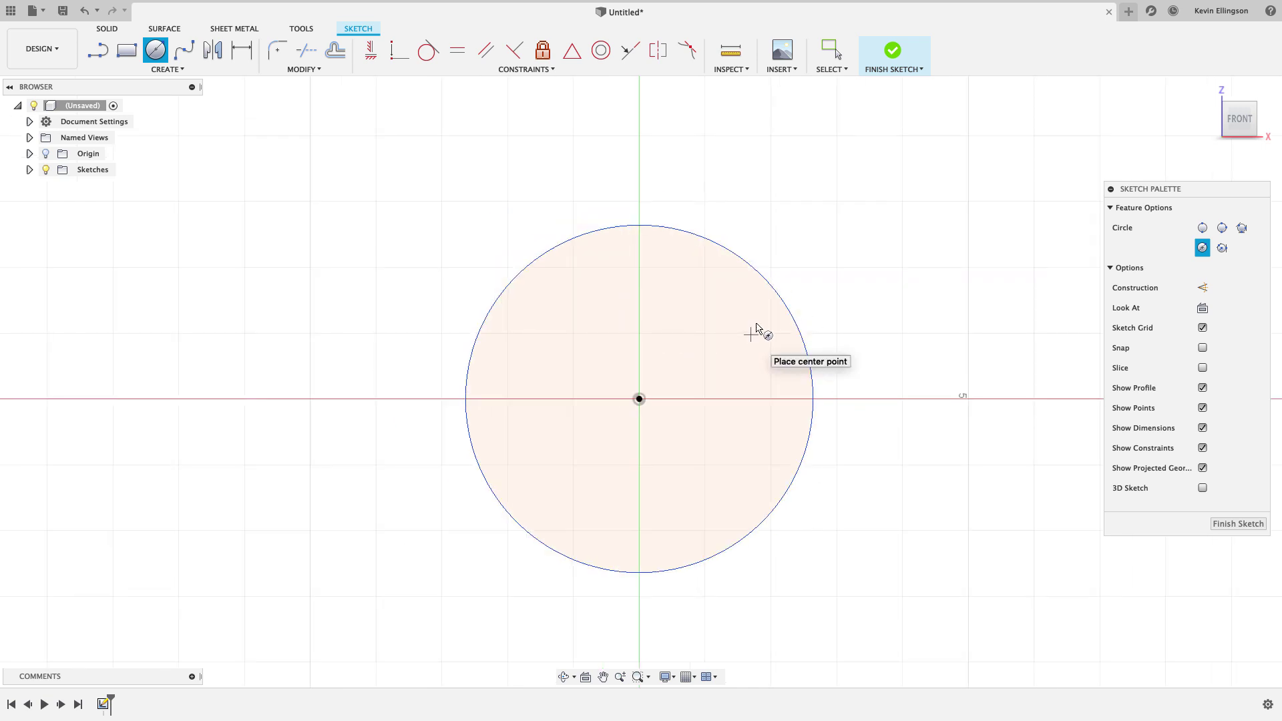
Leave the circle command and delete the circle from the sketch.
{"action": "key", "text": "Escape"}
{"action": "left_click", "coordinate": [704, 279]}
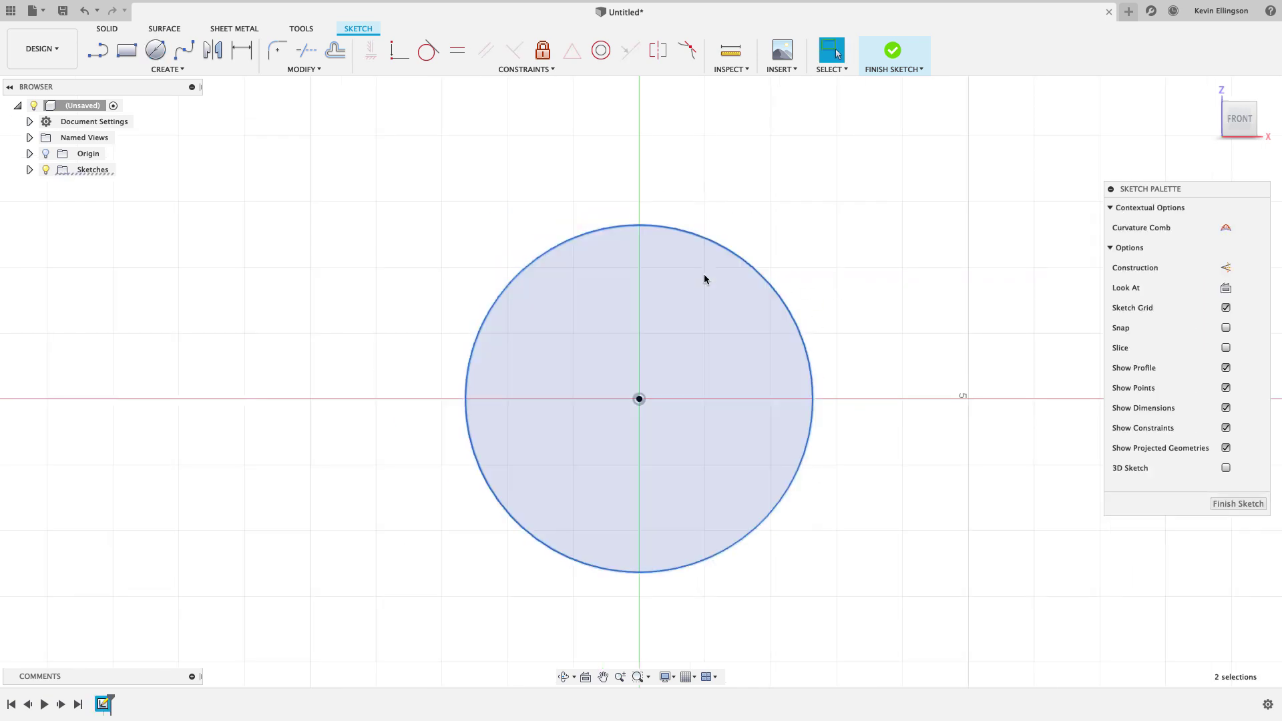
{"action": "key", "text": "Delete"}
{"action": "right_click", "coordinate": [704, 279]}
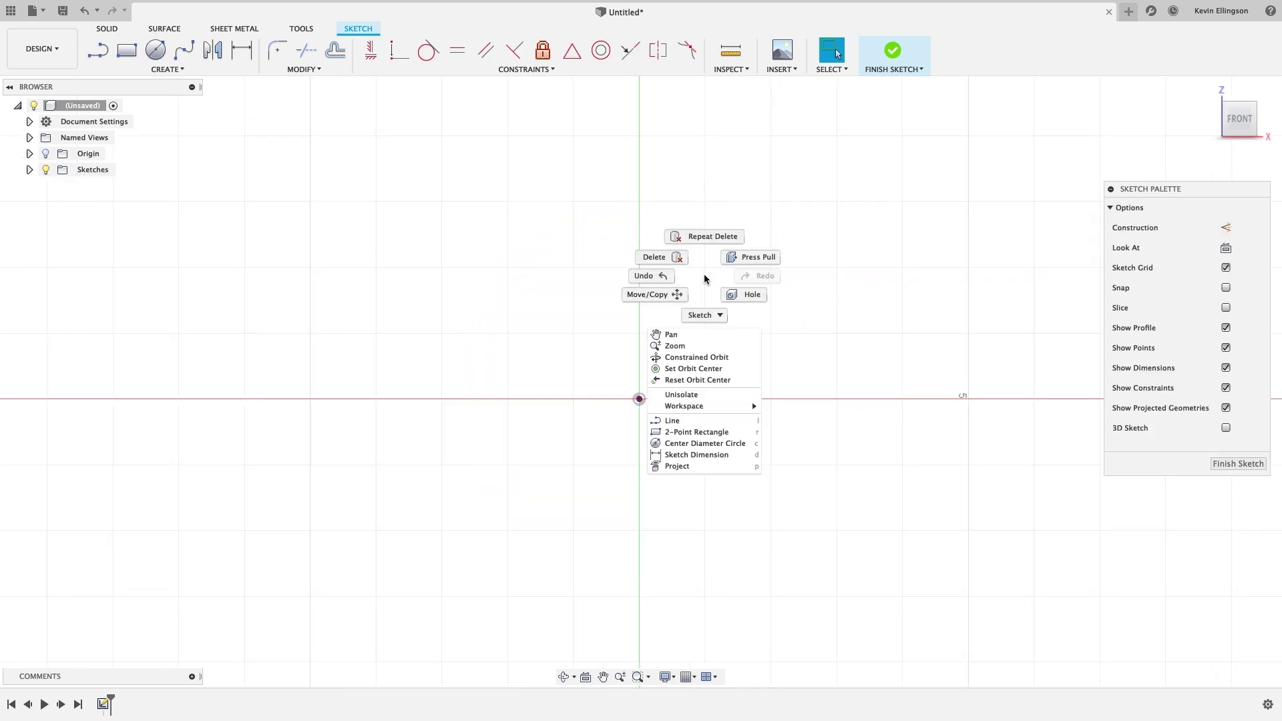
{"action": "left_click", "coordinate": [706, 315]}
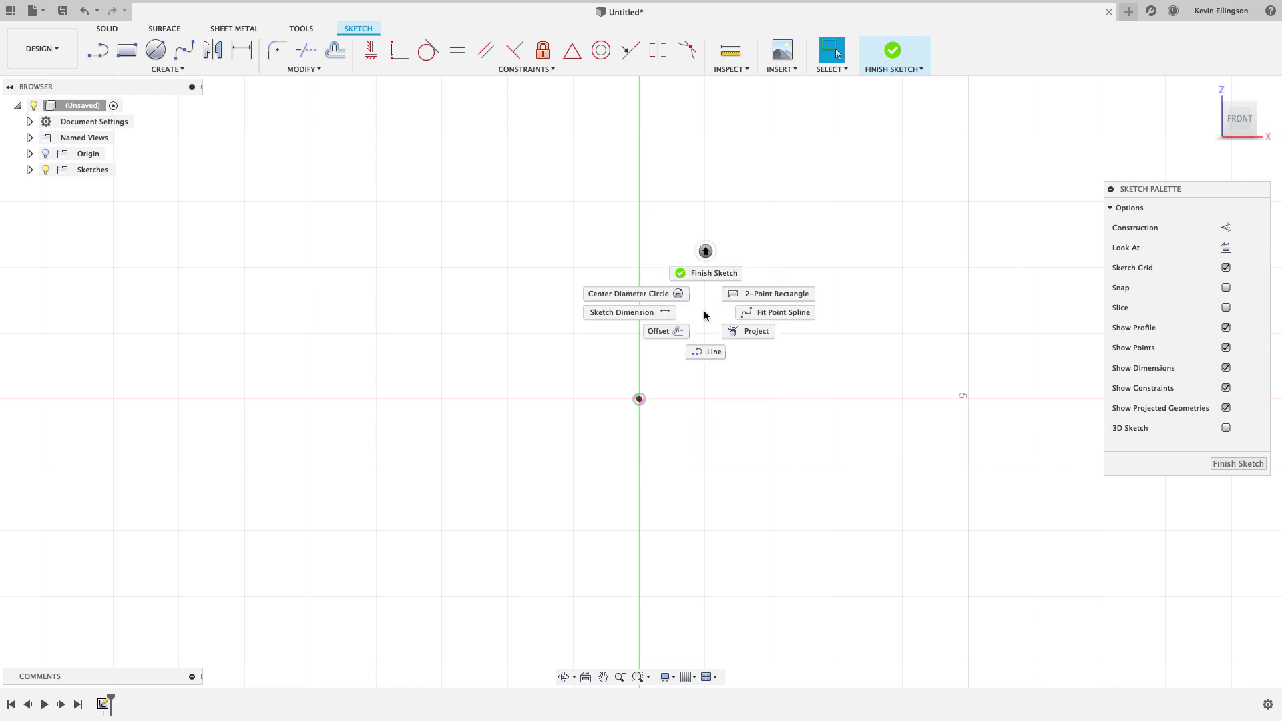
{"action": "left_click", "coordinate": [658, 301]}
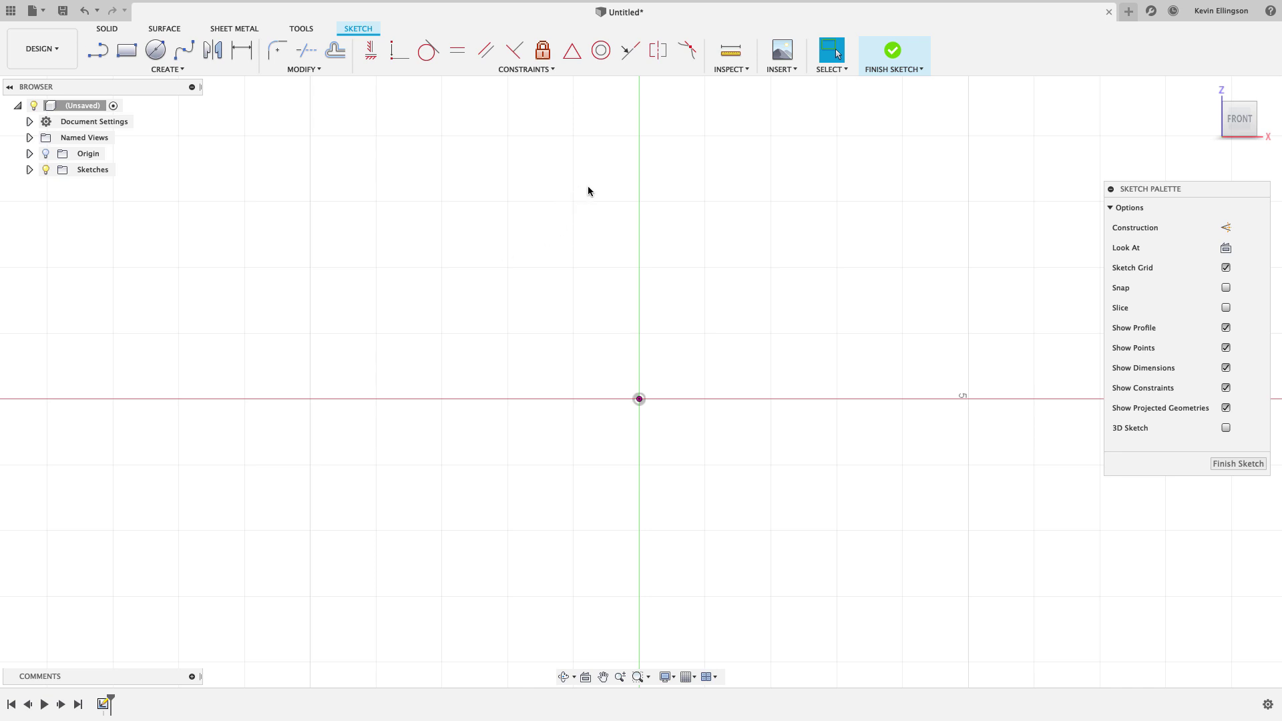
{"action": "mouse_move", "coordinate": [589, 177]}
{"action": "left_mouse_down"}
{"action": "mouse_move", "coordinate": [489, 327]}
{"action": "mouse_move", "coordinate": [547, 368]}
{"action": "mouse_move", "coordinate": [801, 365]}
{"action": "mouse_move", "coordinate": [662, 519]}
{"action": "mouse_move", "coordinate": [504, 573]}
{"action": "mouse_move", "coordinate": [1049, 367]}
{"action": "mouse_move", "coordinate": [664, 201]}
{"action": "mouse_move", "coordinate": [663, 426]}
{"action": "mouse_move", "coordinate": [570, 219]}
{"action": "mouse_move", "coordinate": [585, 386]}
{"action": "mouse_move", "coordinate": [568, 370]}
{"action": "mouse_move", "coordinate": [872, 247]}
{"action": "mouse_move", "coordinate": [518, 326]}
{"action": "mouse_move", "coordinate": [777, 214]}
{"action": "mouse_move", "coordinate": [641, 376]}
{"action": "mouse_move", "coordinate": [256, 405]}
{"action": "mouse_move", "coordinate": [644, 459]}
{"action": "mouse_move", "coordinate": [659, 270]}
{"action": "mouse_move", "coordinate": [322, 248]}
{"action": "mouse_move", "coordinate": [553, 251]}
{"action": "mouse_move", "coordinate": [773, 206]}
{"action": "mouse_move", "coordinate": [516, 249]}
{"action": "mouse_move", "coordinate": [535, 404]}
{"action": "mouse_move", "coordinate": [632, 167]}
{"action": "mouse_move", "coordinate": [627, 290]}
{"action": "mouse_move", "coordinate": [693, 311]}
{"action": "mouse_move", "coordinate": [468, 292]}
{"action": "mouse_move", "coordinate": [554, 241]}
{"action": "mouse_move", "coordinate": [664, 249]}
{"action": "left_mouse_up"}
{"action": "key", "text": "h"}
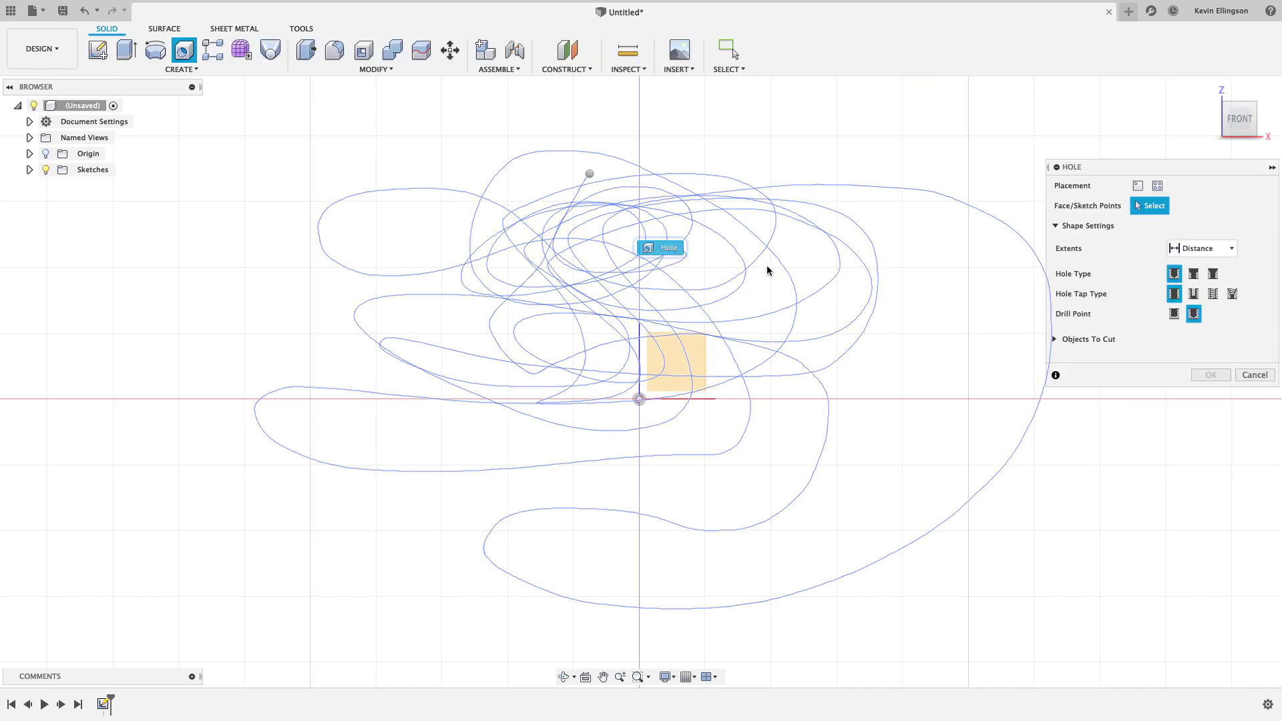
{"action": "key", "text": "super+z"}
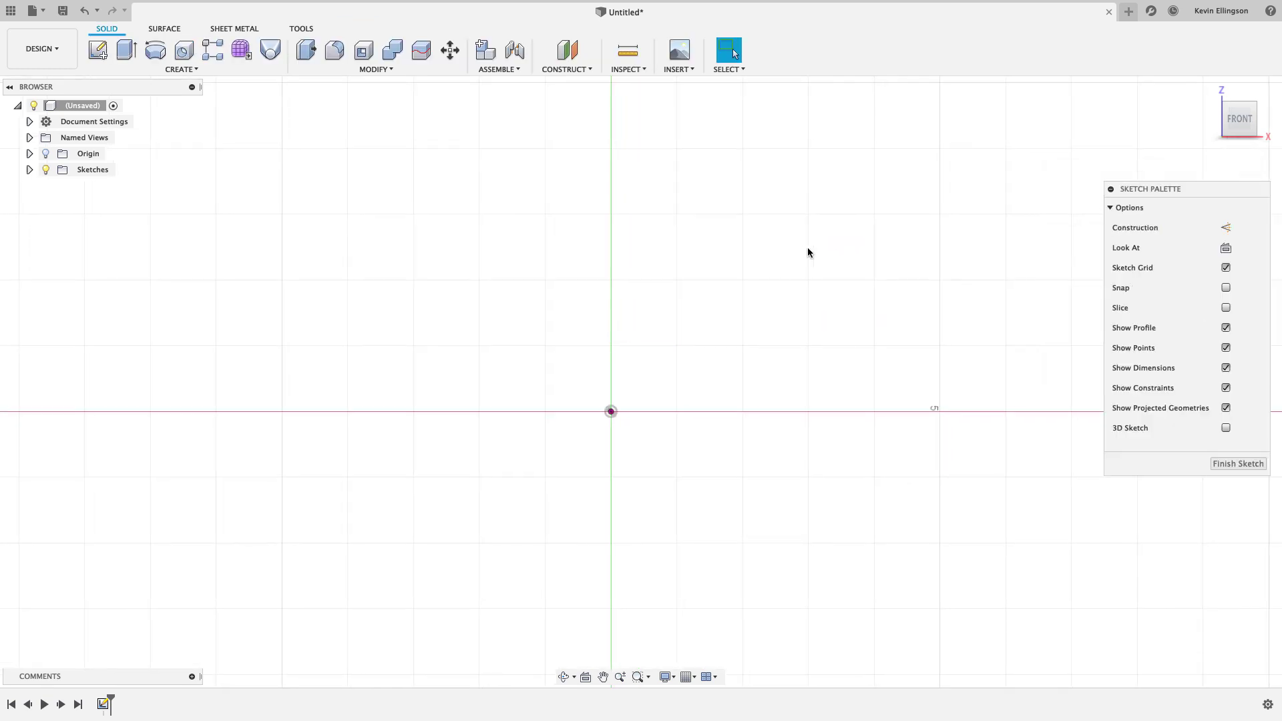
Sketch a center diameter circle about 7.67 in across, centred on the origin.
{"action": "right_click", "coordinate": [730, 171]}
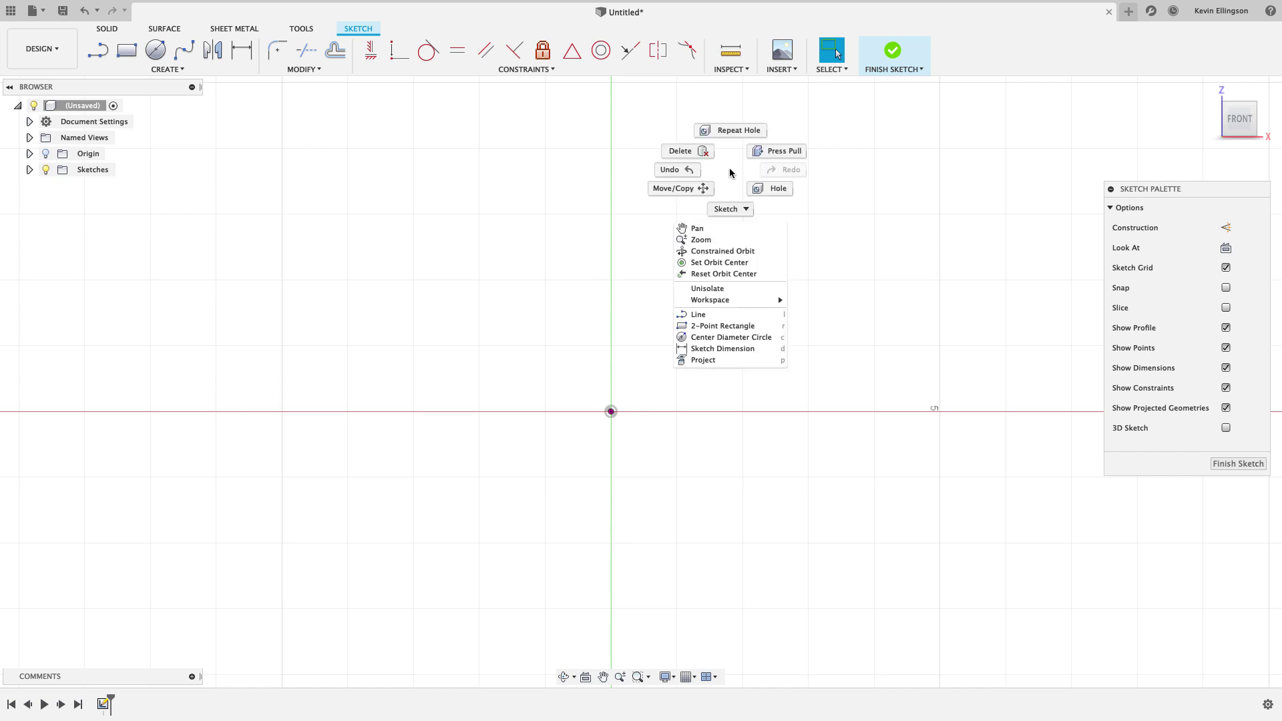
{"action": "left_click", "coordinate": [738, 206]}
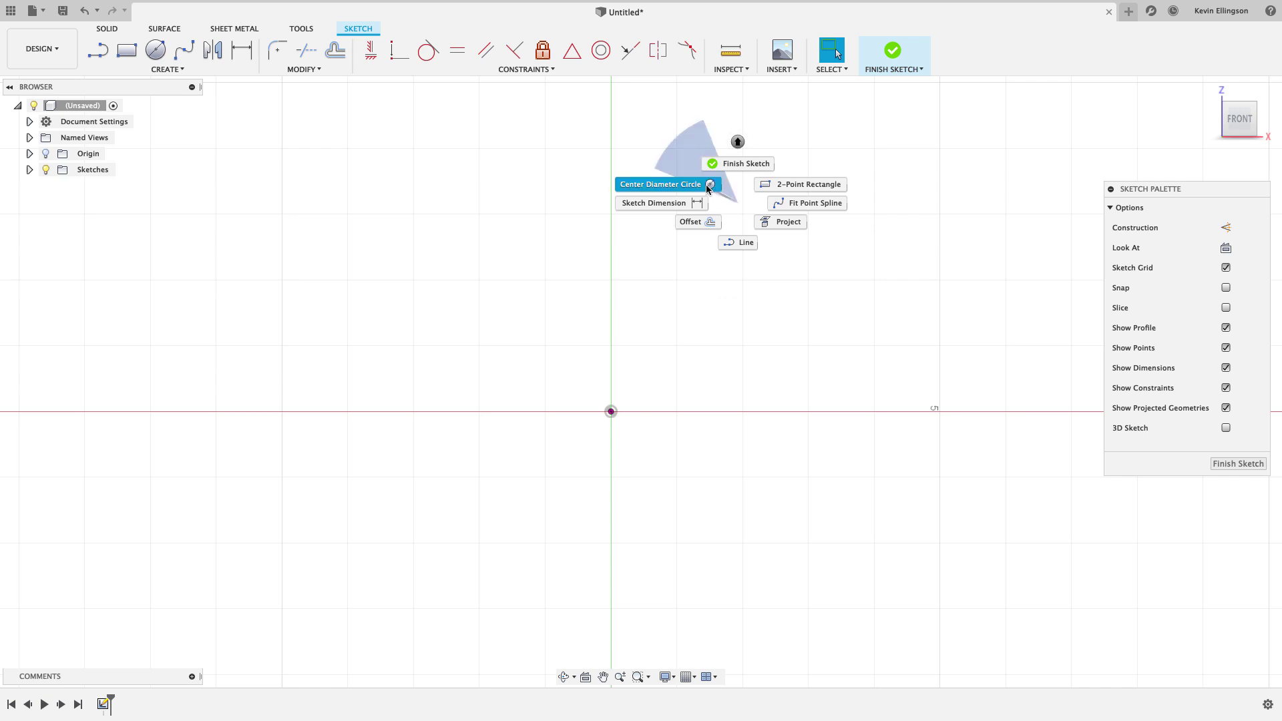
{"action": "left_click", "coordinate": [708, 187]}
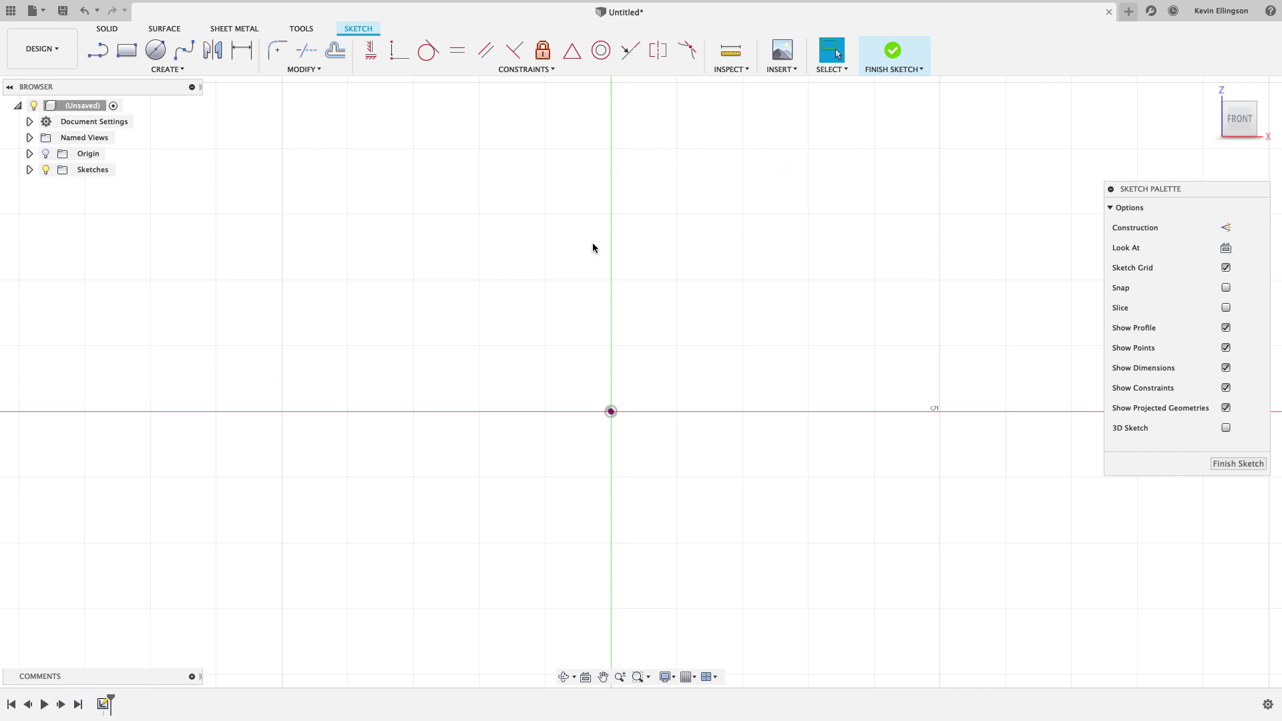
{"action": "mouse_move", "coordinate": [779, 168]}
{"action": "right_mouse_down"}
{"action": "mouse_move", "coordinate": [779, 300]}
{"action": "mouse_move", "coordinate": [755, 288]}
{"action": "right_mouse_up"}
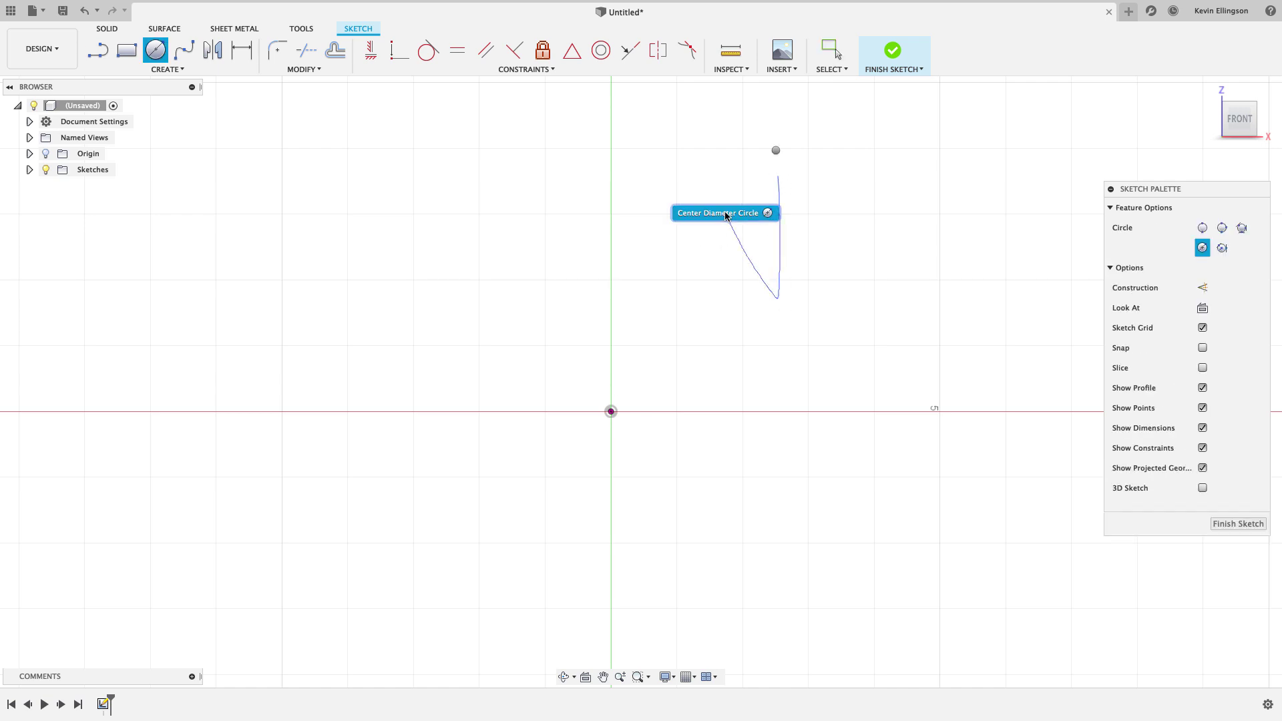
{"action": "left_click", "coordinate": [611, 413]}
{"action": "left_click", "coordinate": [787, 243]}
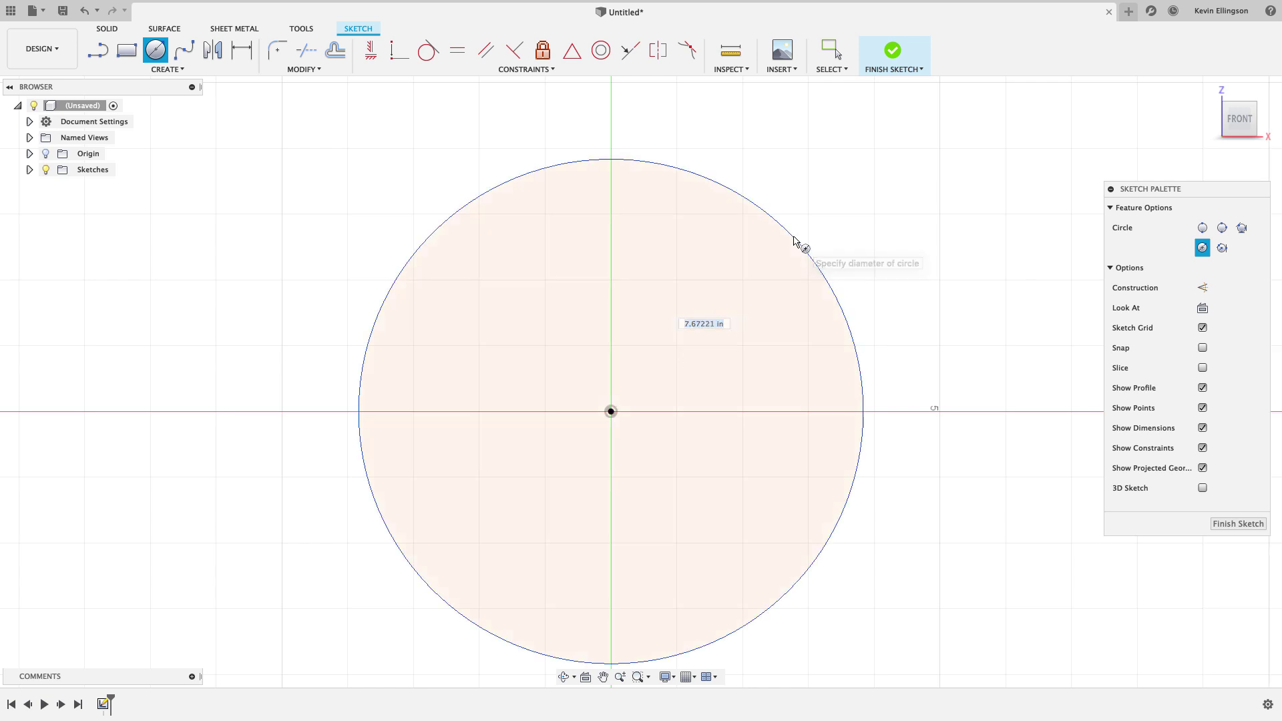
{"action": "scroll", "coordinate": [953, 282], "scroll_direction": "down", "scroll_amount": 1}
{"action": "key", "text": "Escape"}
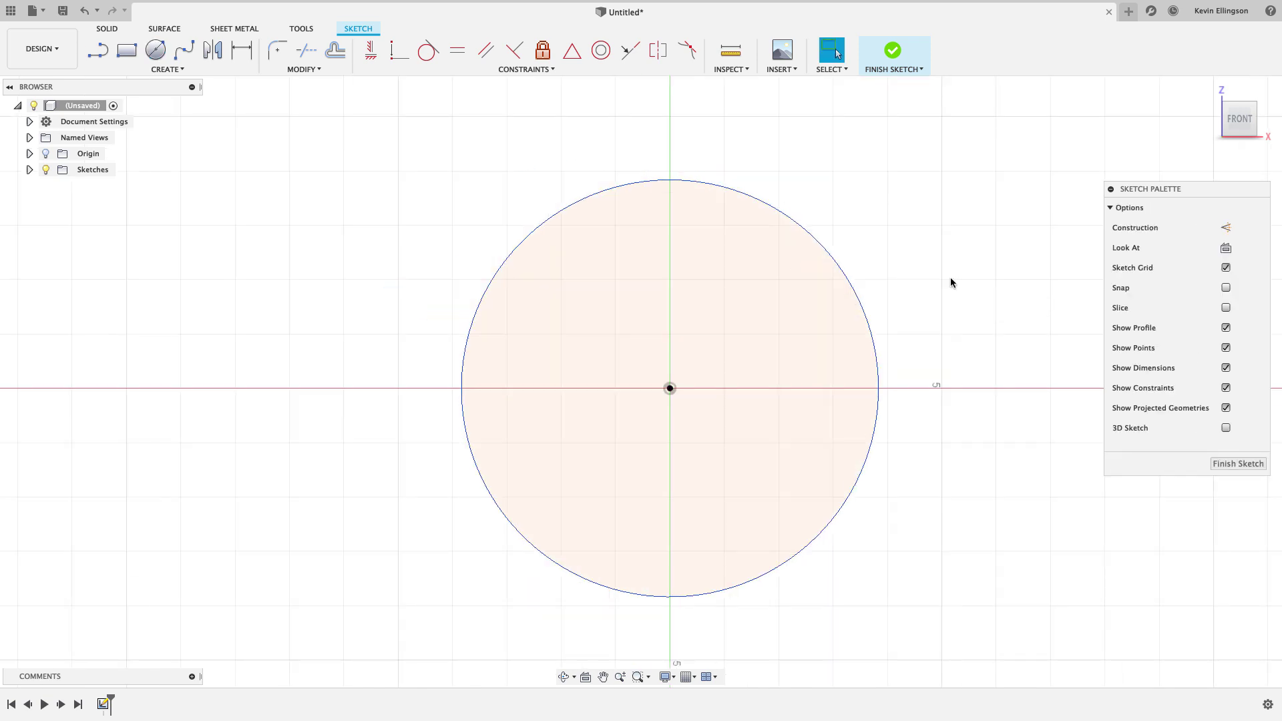
{"action": "right_click", "coordinate": [951, 278]}
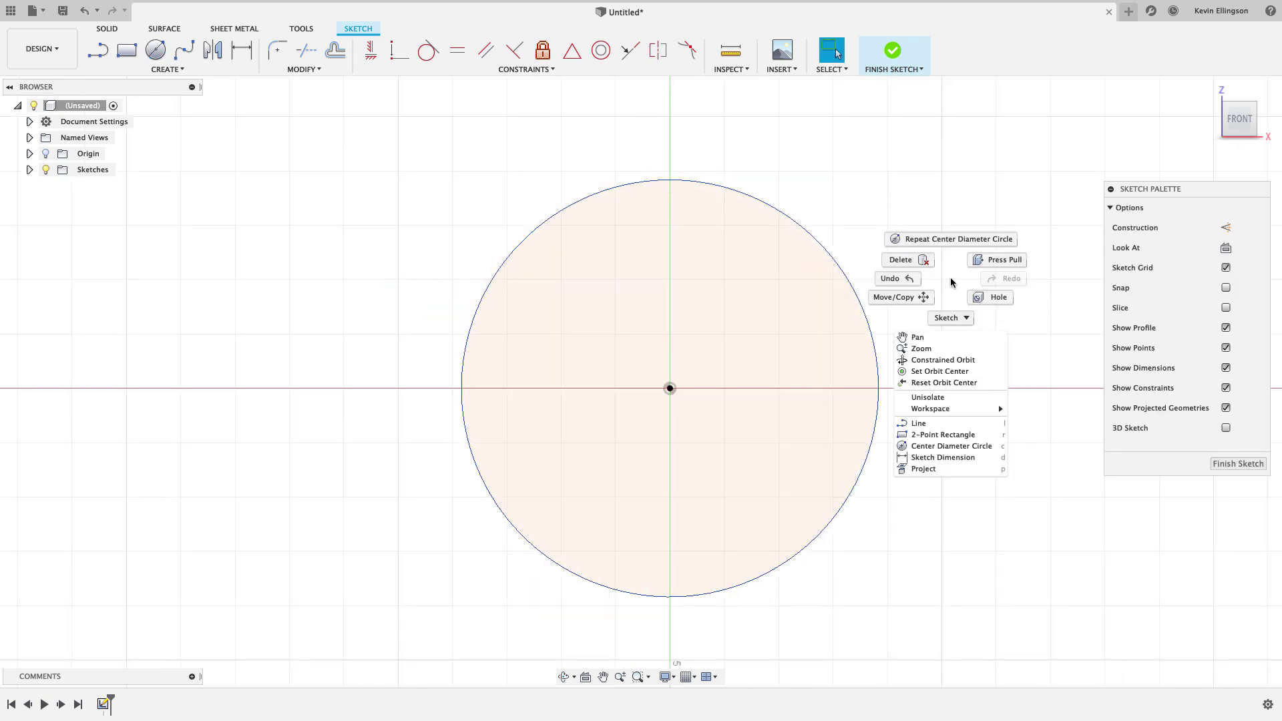
{"action": "left_click", "coordinate": [946, 319]}
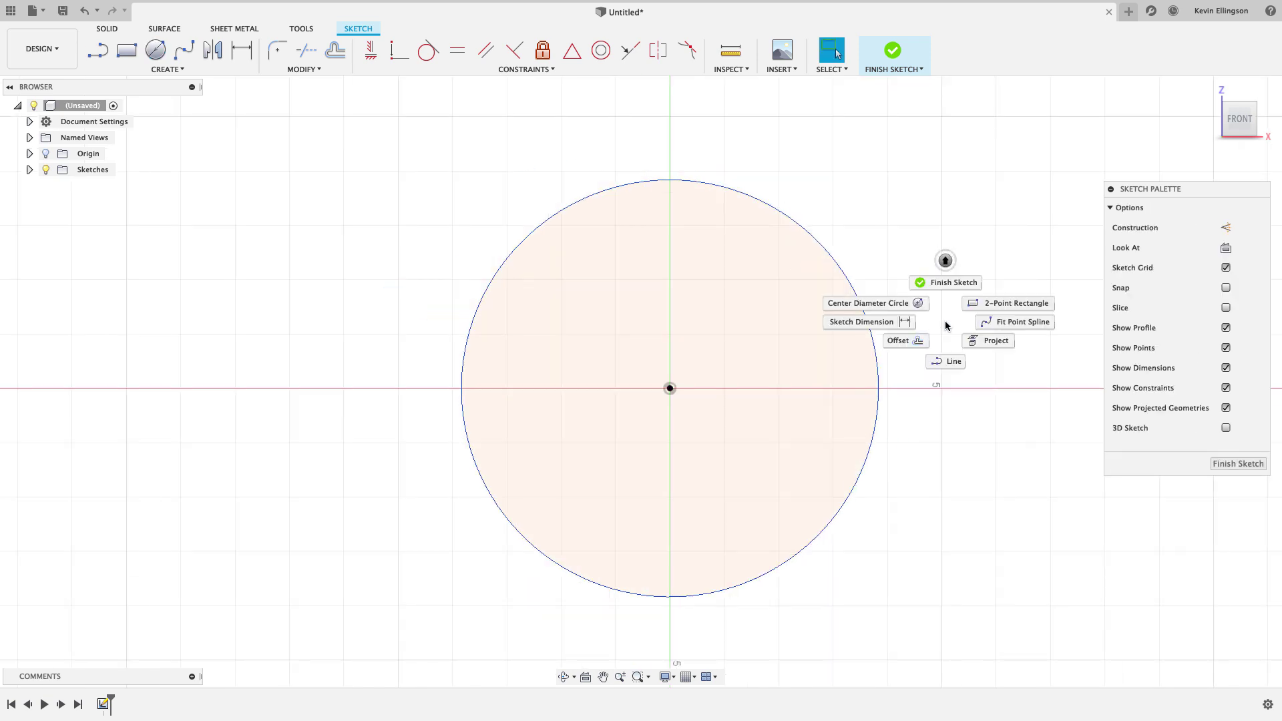
{"action": "left_click", "coordinate": [887, 326]}
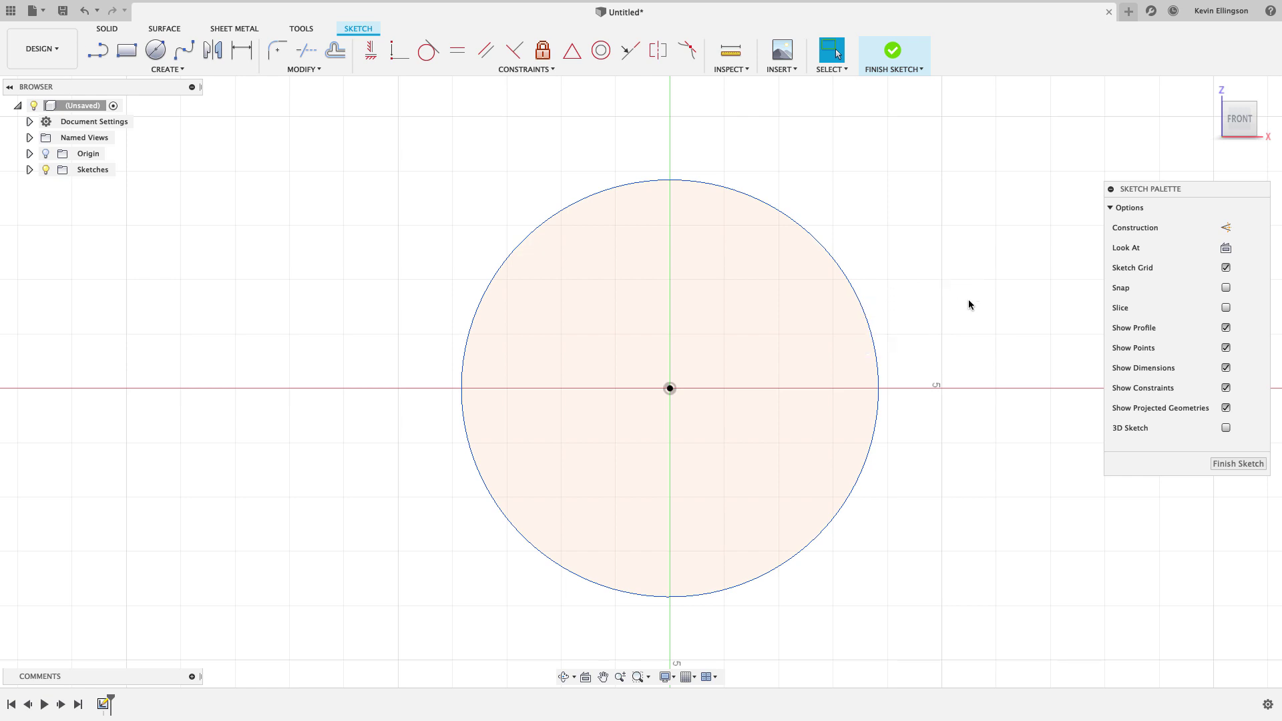
{"action": "scroll", "coordinate": [893, 263], "scroll_direction": "right", "scroll_amount": 5}
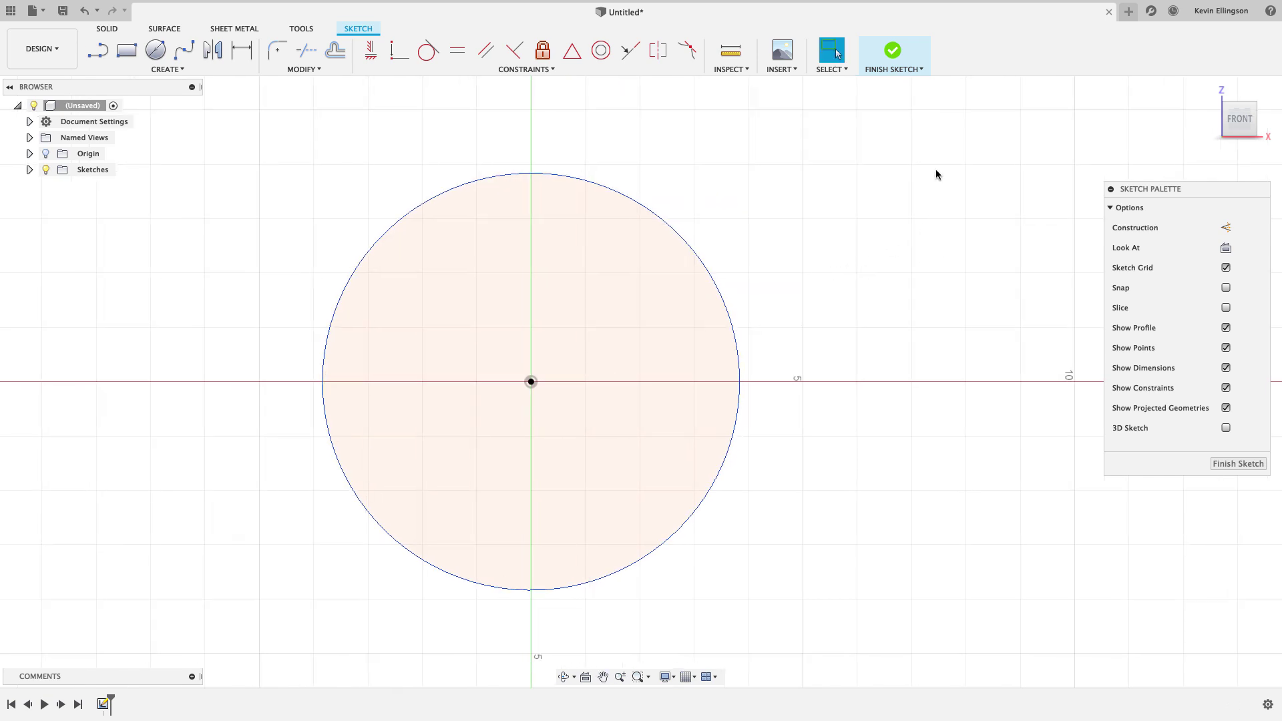
Dimension the circle's diameter and set it to 8 in.
{"action": "key", "text": "d"}
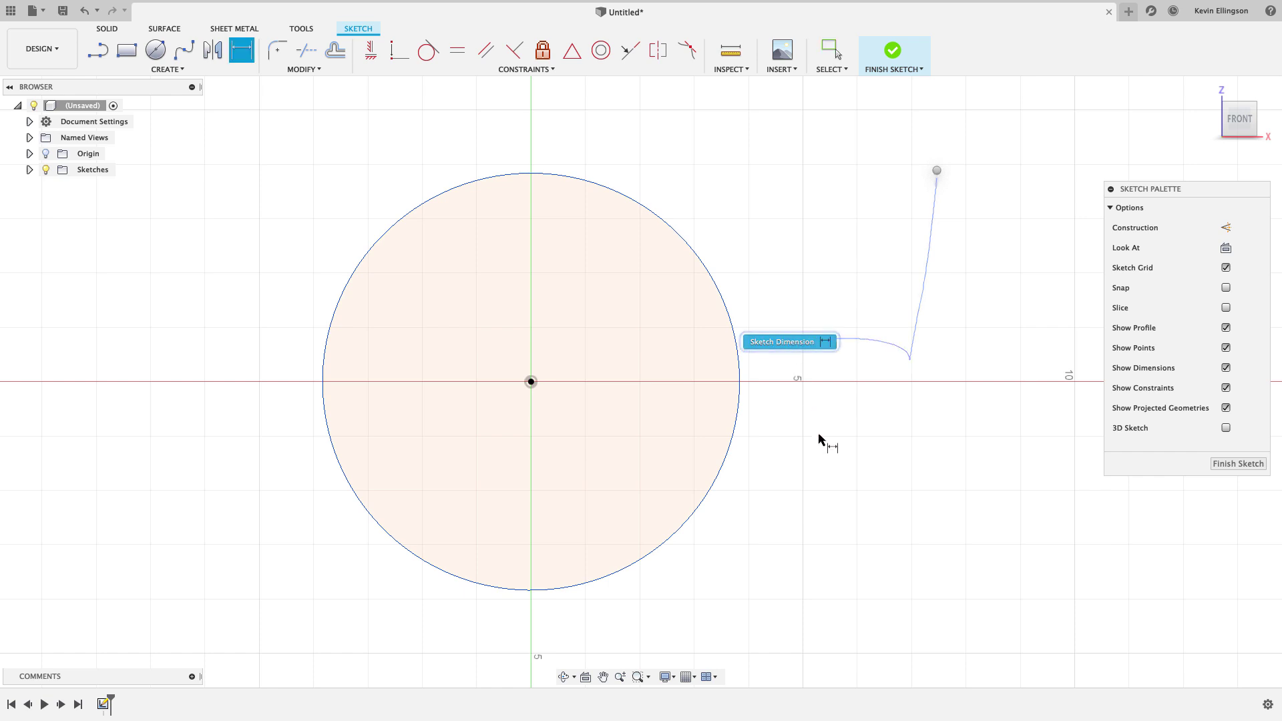
{"action": "left_click", "coordinate": [726, 313]}
{"action": "left_click", "coordinate": [790, 223]}
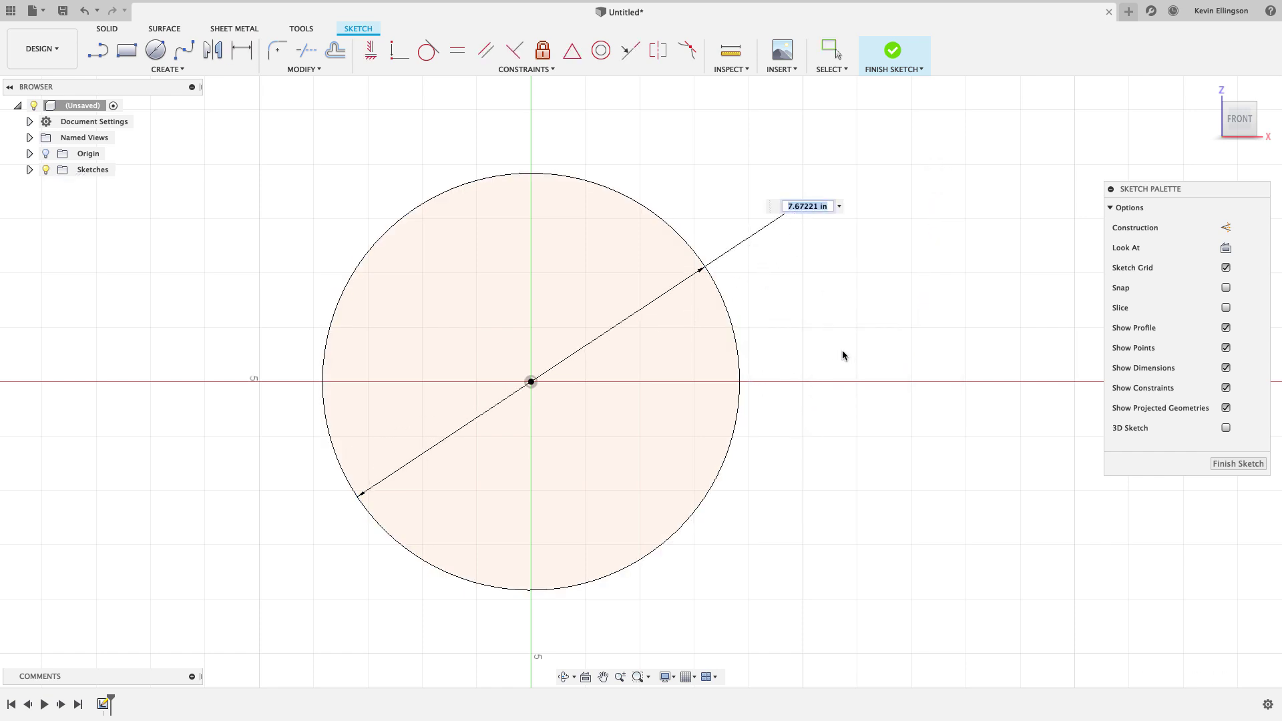
{"action": "type", "text": "8"}
{"action": "key", "text": "Return"}
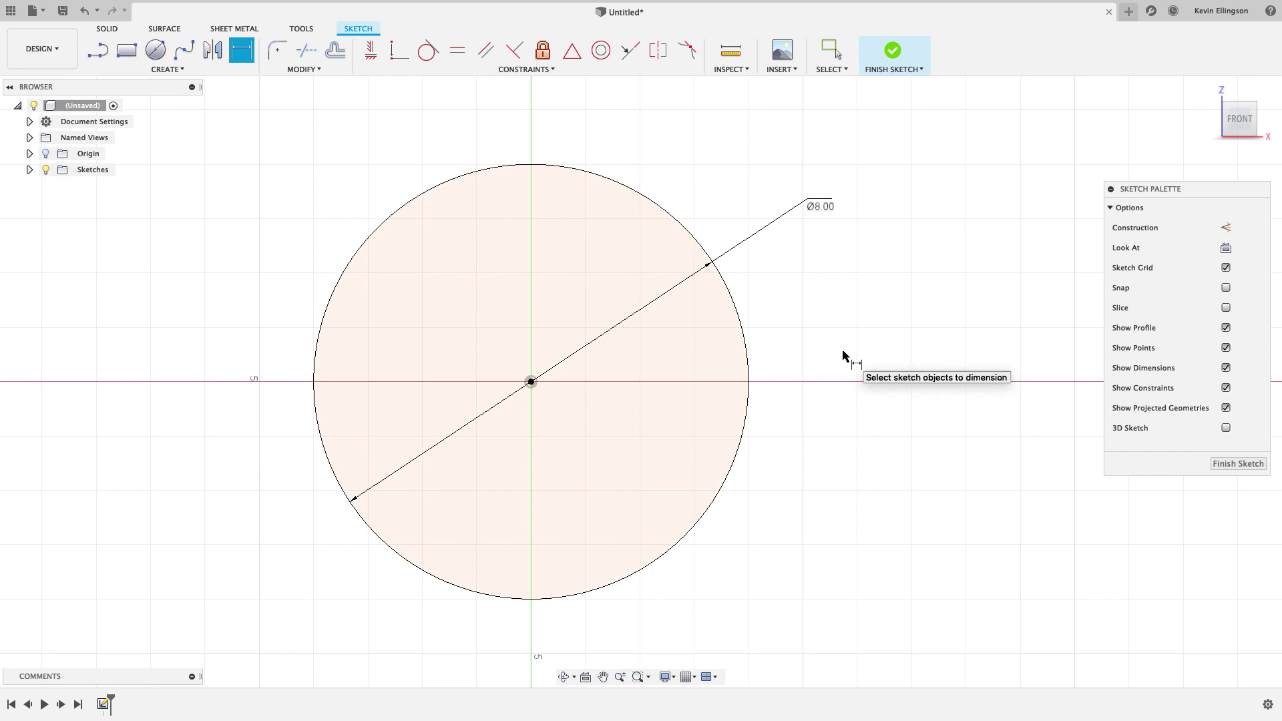
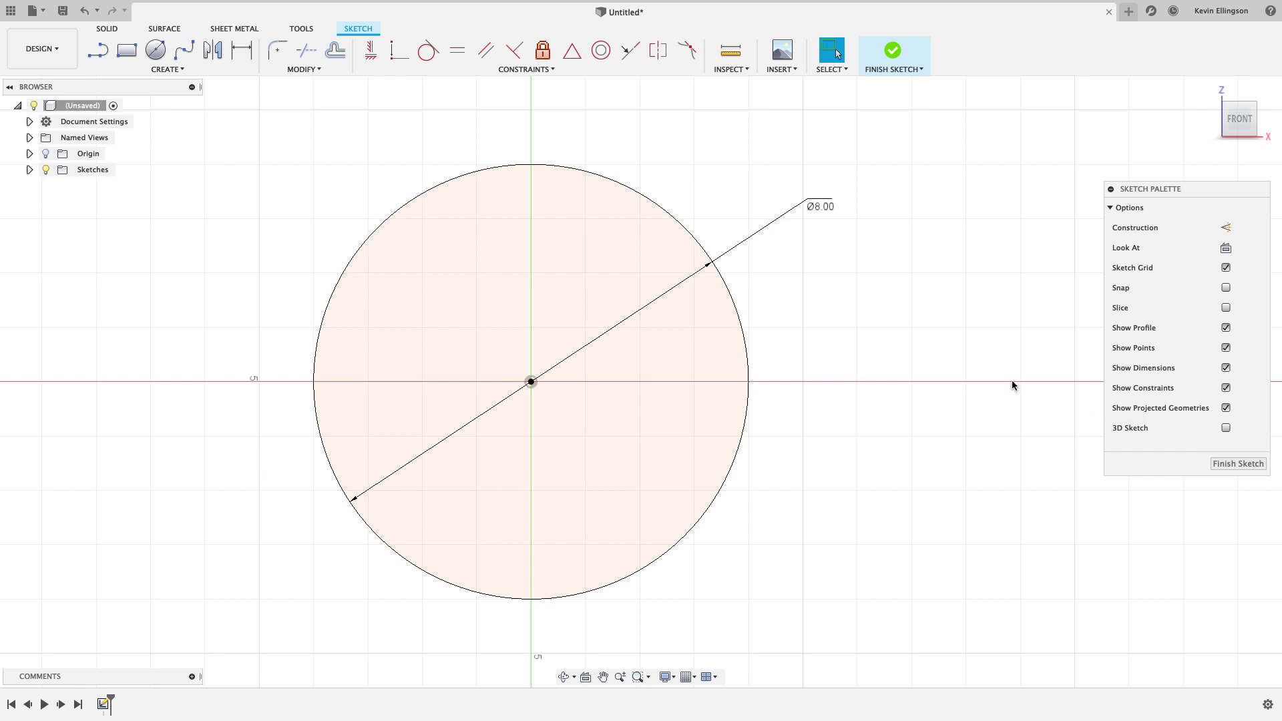
{"action": "right_click", "coordinate": [830, 271]}
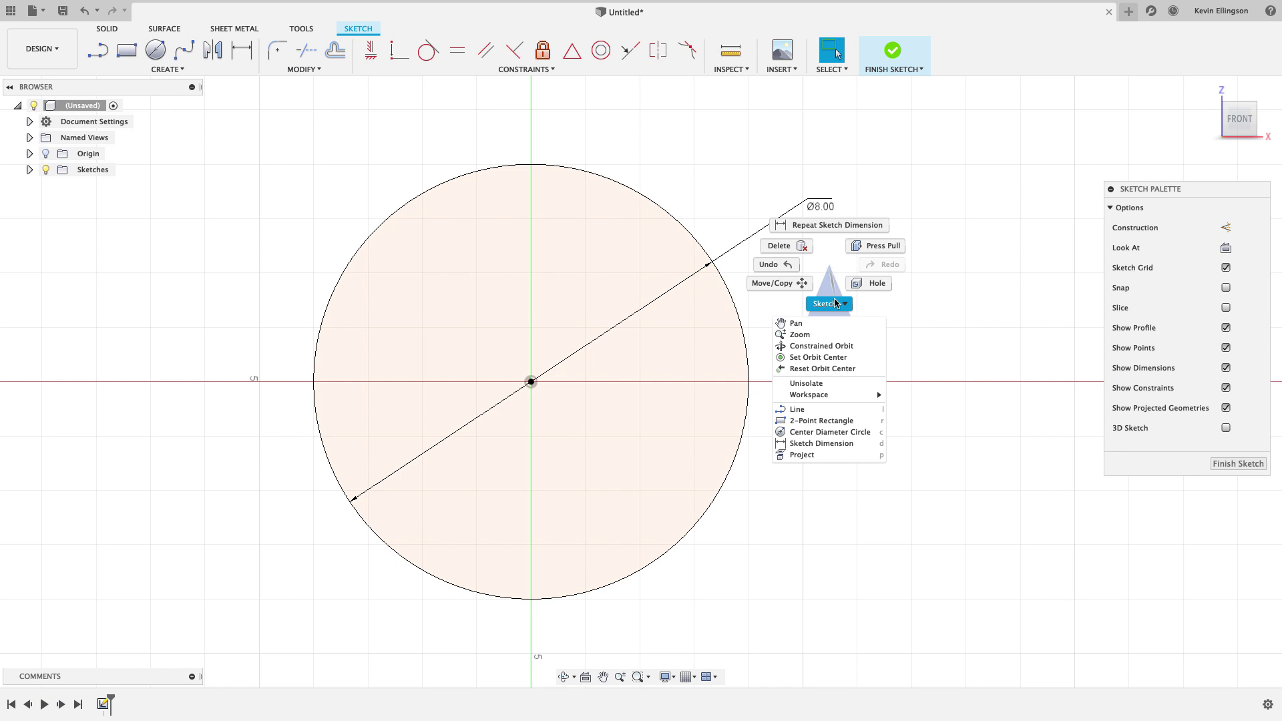
{"action": "left_click", "coordinate": [834, 302]}
{"action": "key", "text": "Escape"}
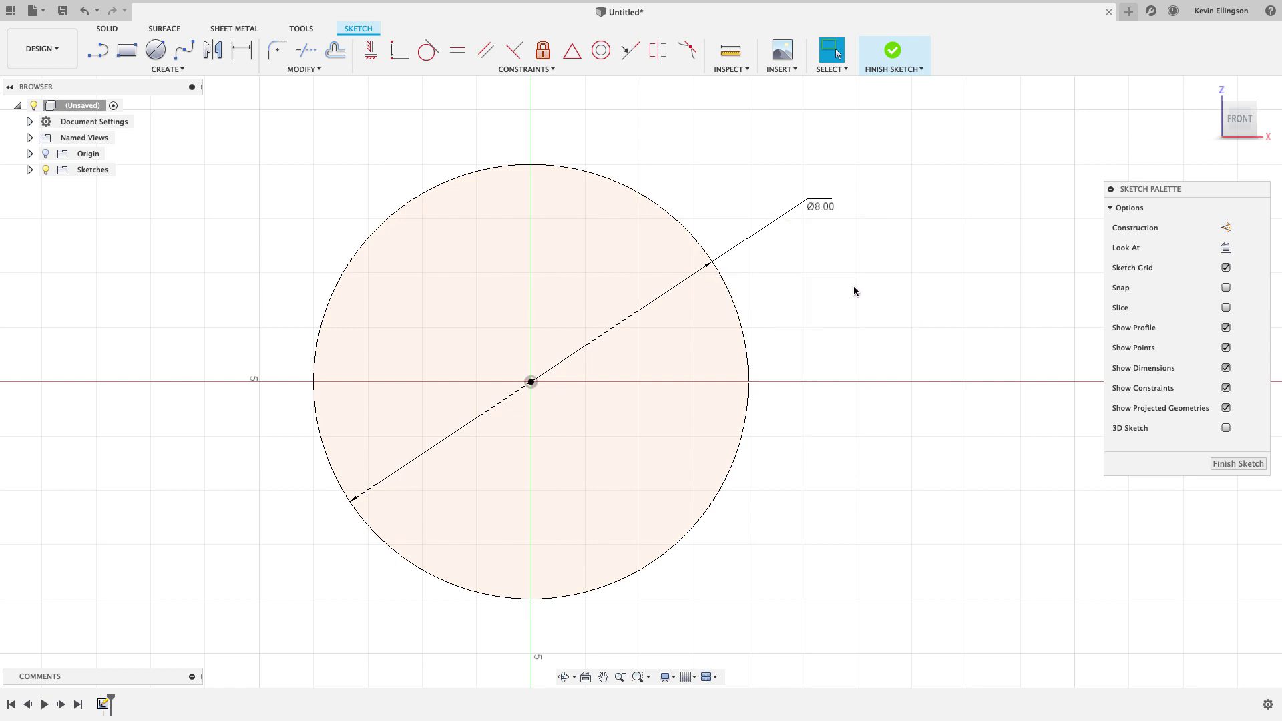
{"action": "right_click", "coordinate": [845, 285]}
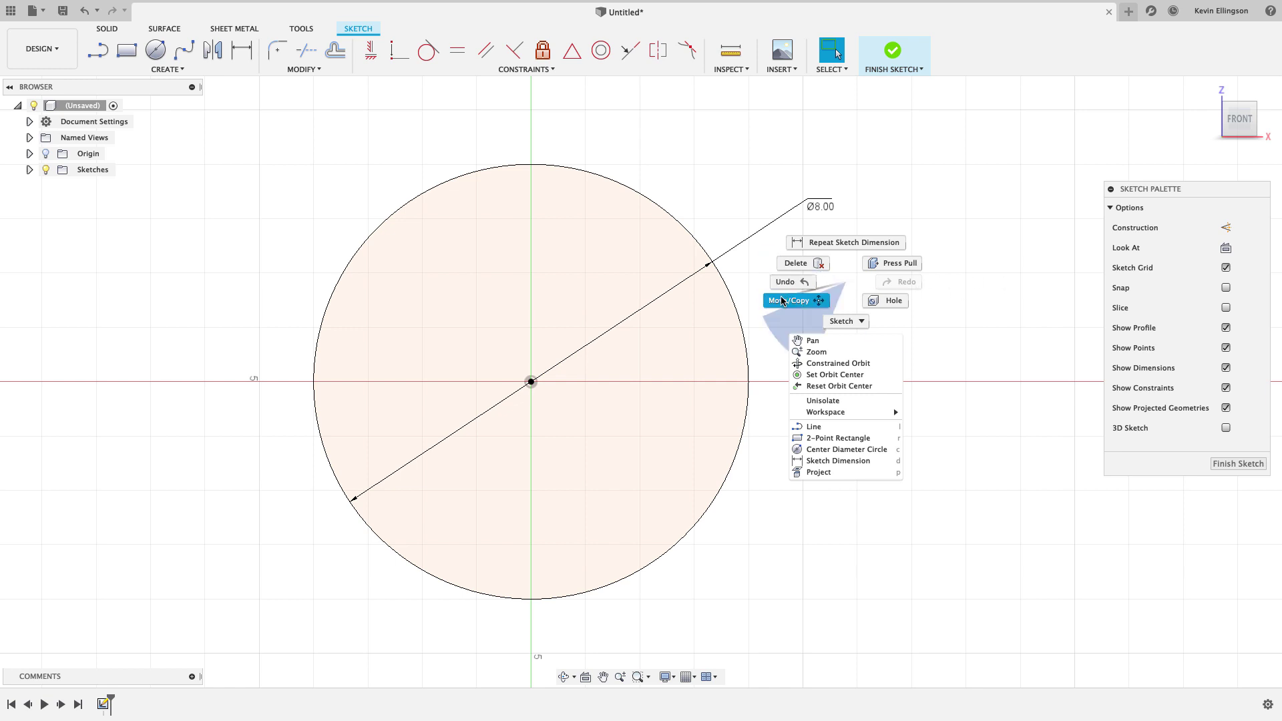
{"action": "left_click", "coordinate": [949, 290]}
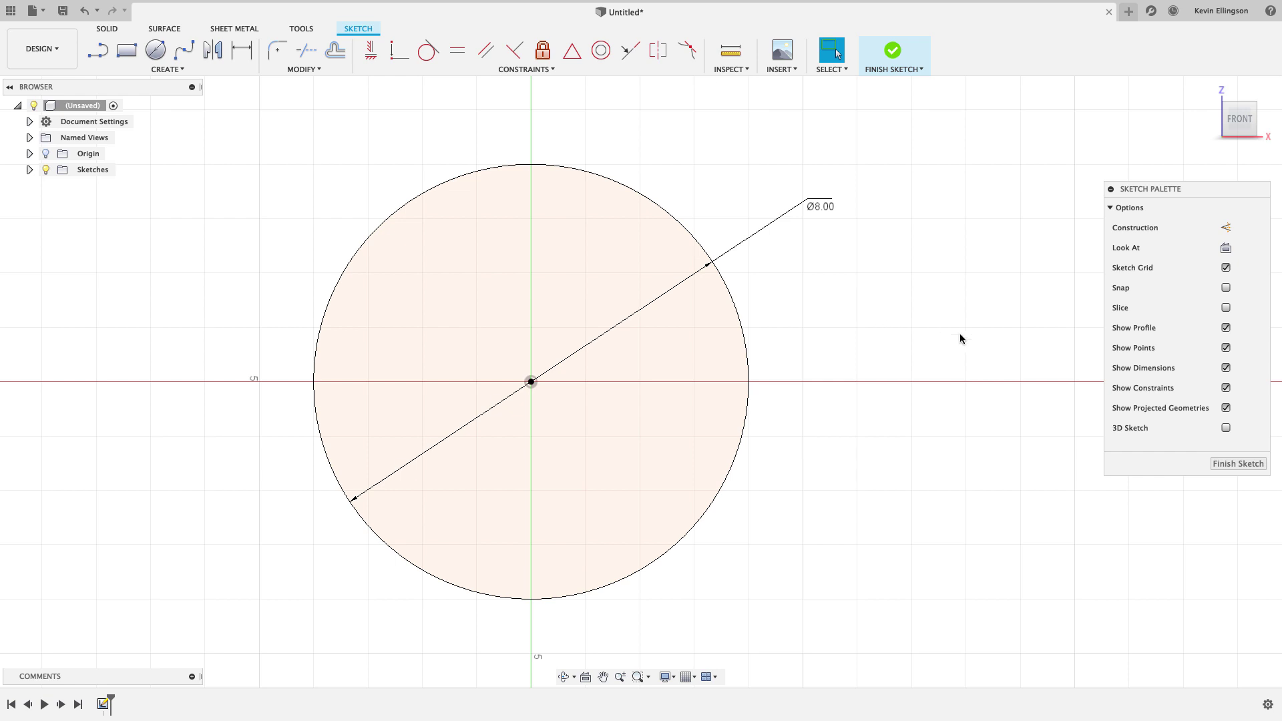
Finish the sketch and return the model to the home view.
{"action": "left_click", "coordinate": [1224, 460]}
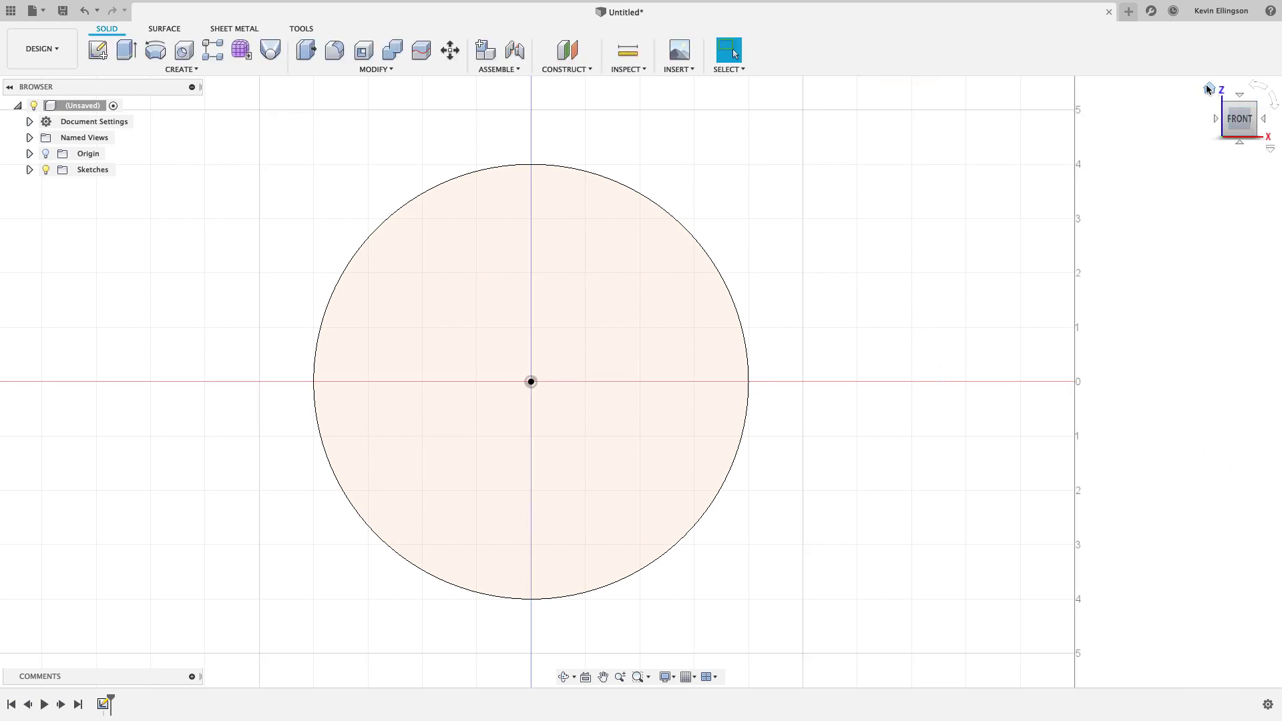
{"action": "left_click", "coordinate": [1209, 88]}
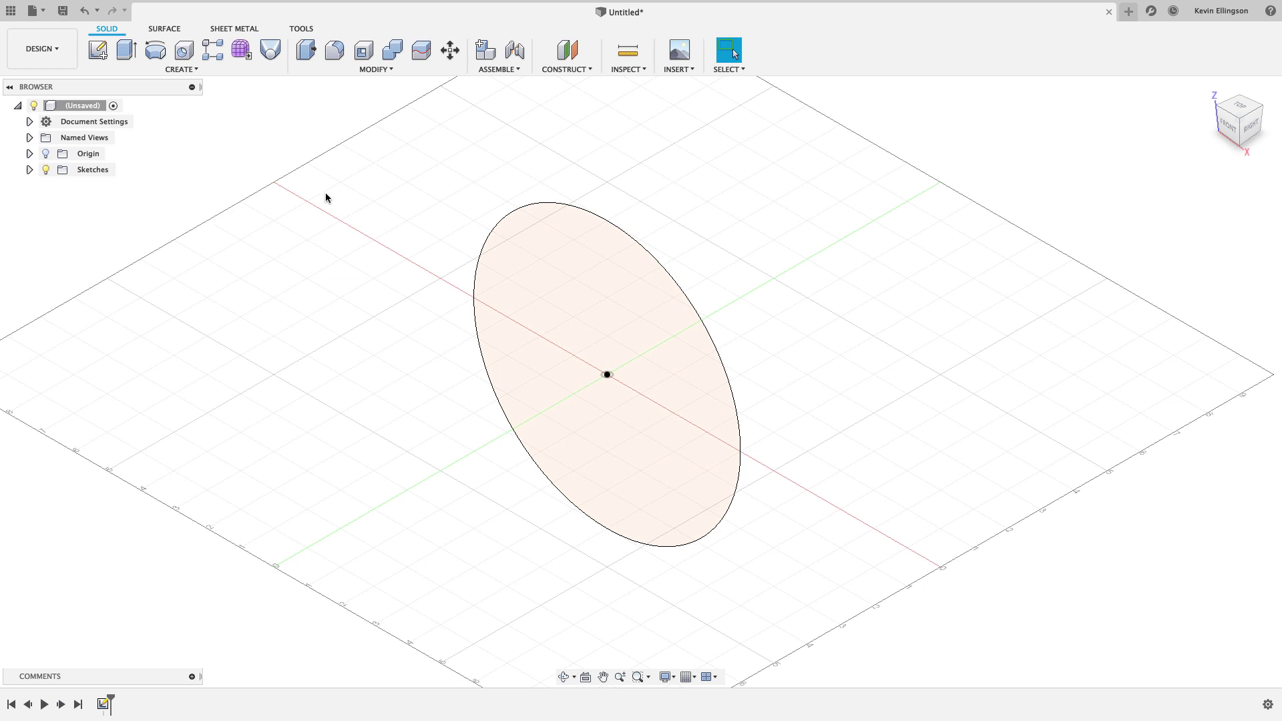
Examine the Surface tool set and the Create and Modify commands of the Solid tool set.
{"action": "left_click", "coordinate": [164, 30]}
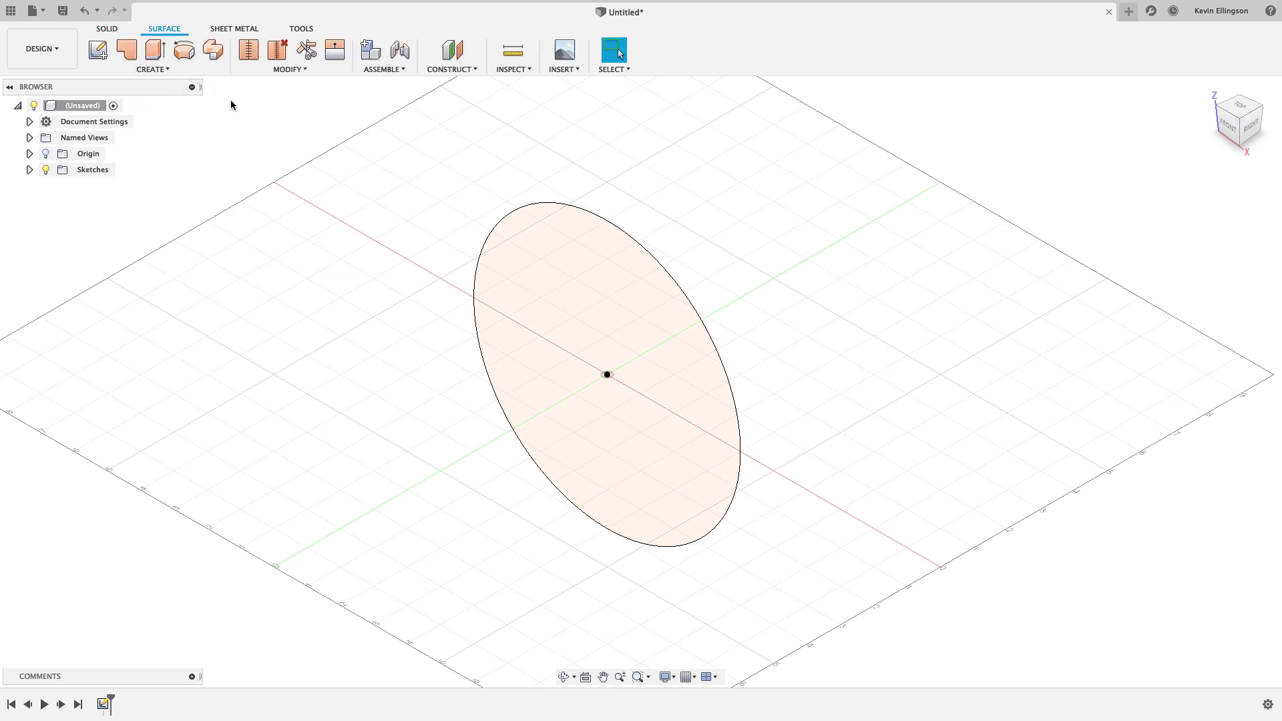
{"action": "left_click", "coordinate": [111, 31]}
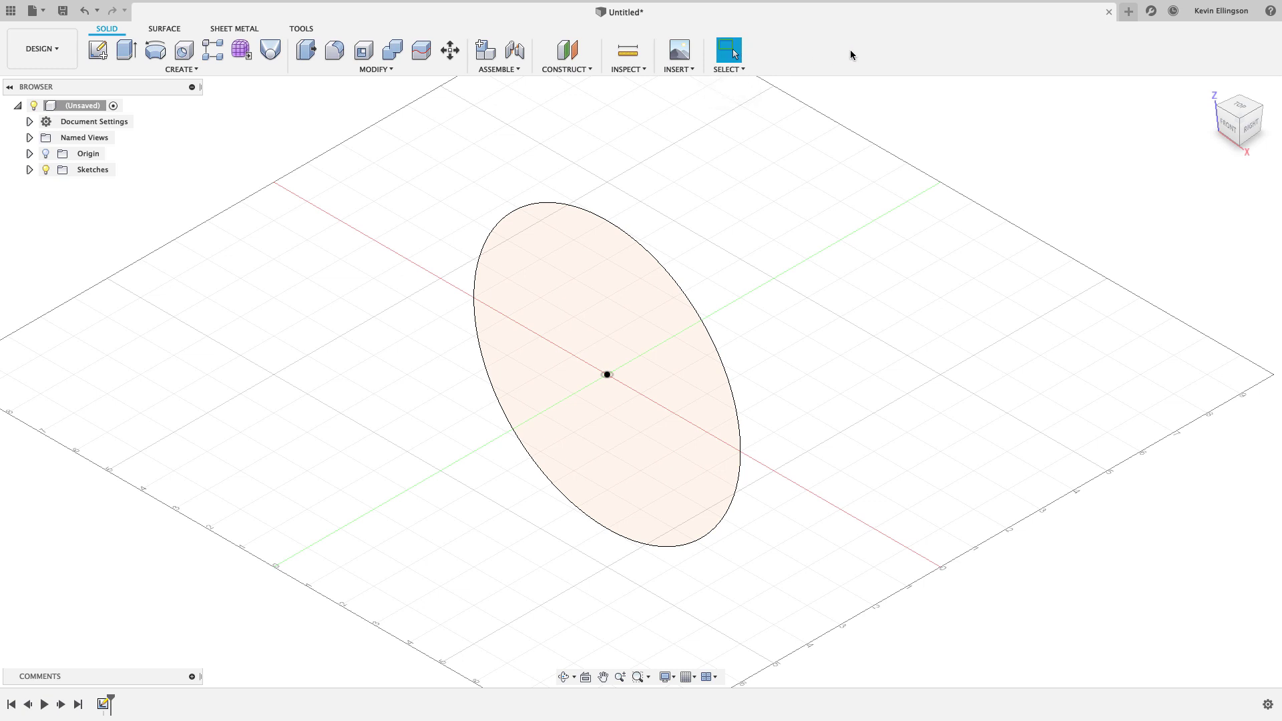
{"action": "left_click", "coordinate": [177, 69]}
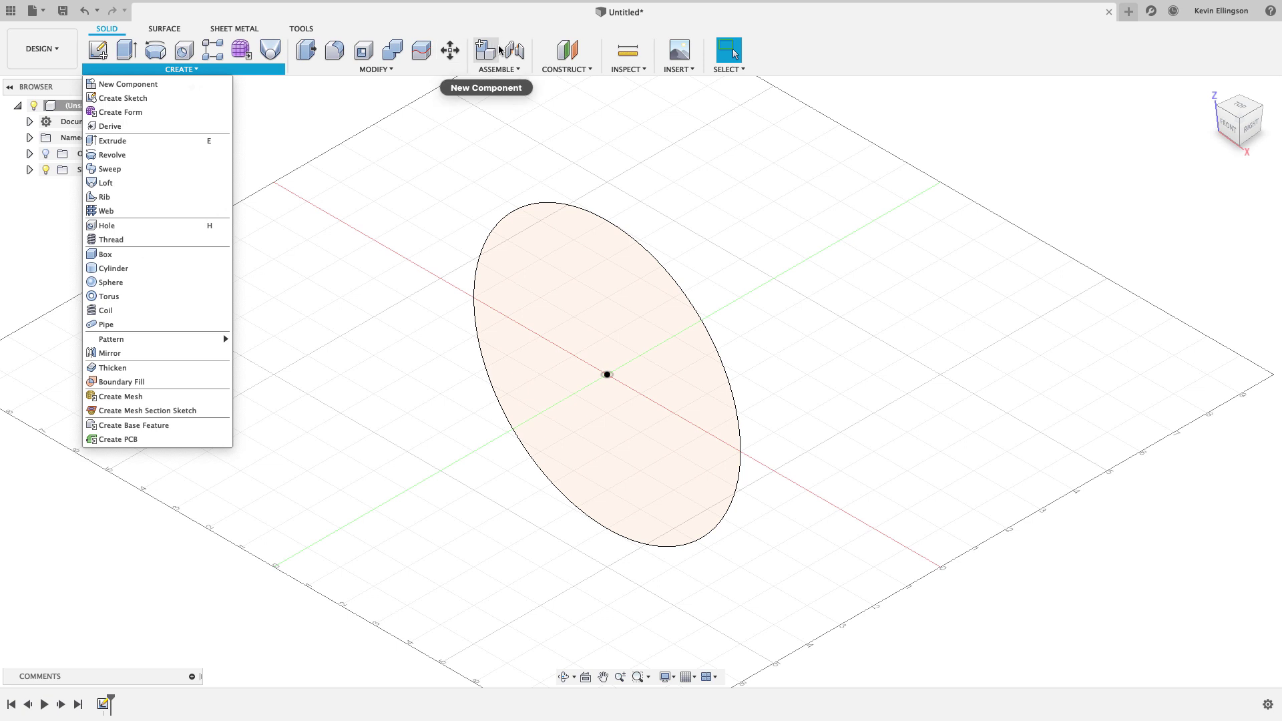
{"action": "left_click", "coordinate": [360, 70]}
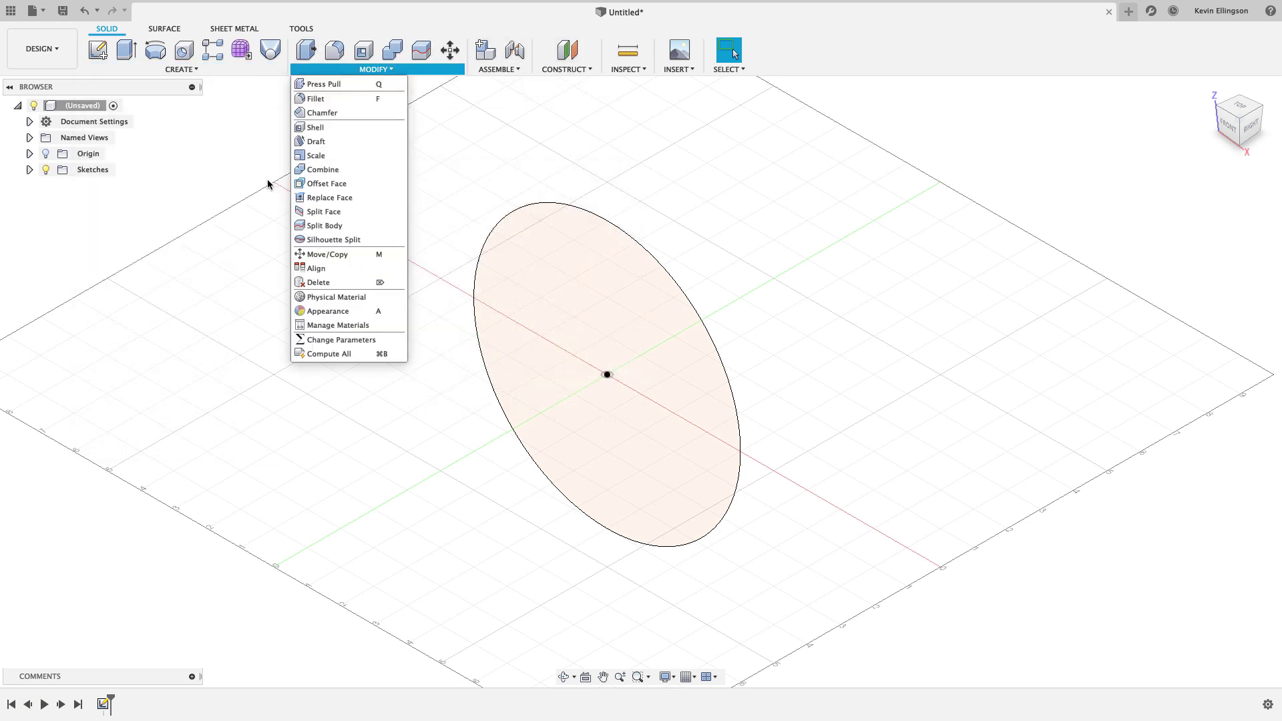
{"action": "left_click", "coordinate": [211, 180]}
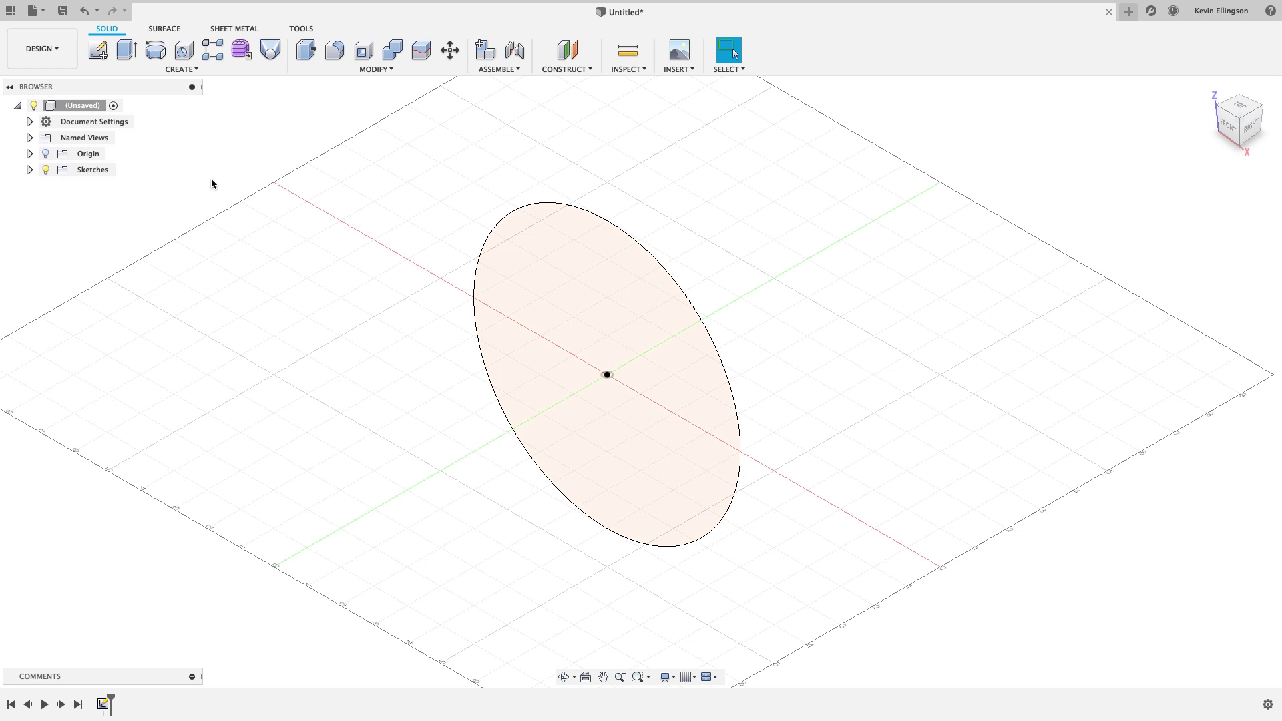
{"action": "left_click", "coordinate": [180, 69]}
Search the design shortcuts for "offset", clear the search text and close the shortcuts box.
{"action": "key", "text": "s"}
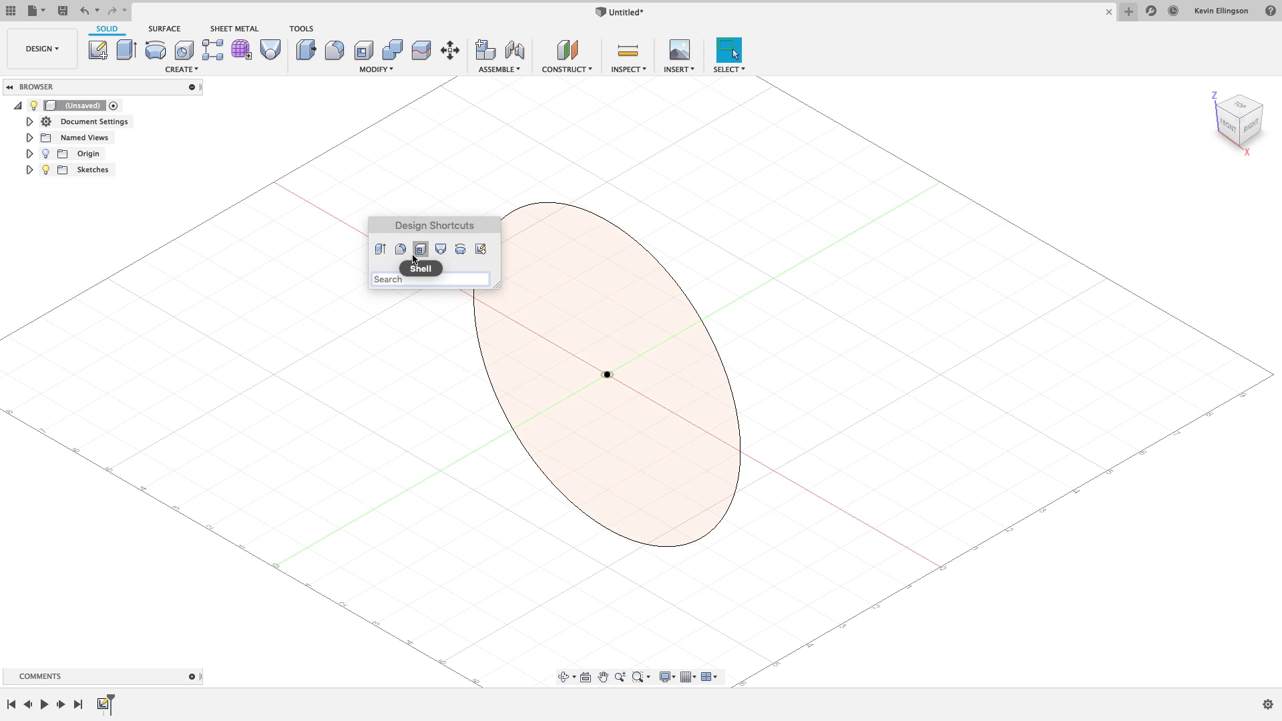
{"action": "type", "text": "offset"}
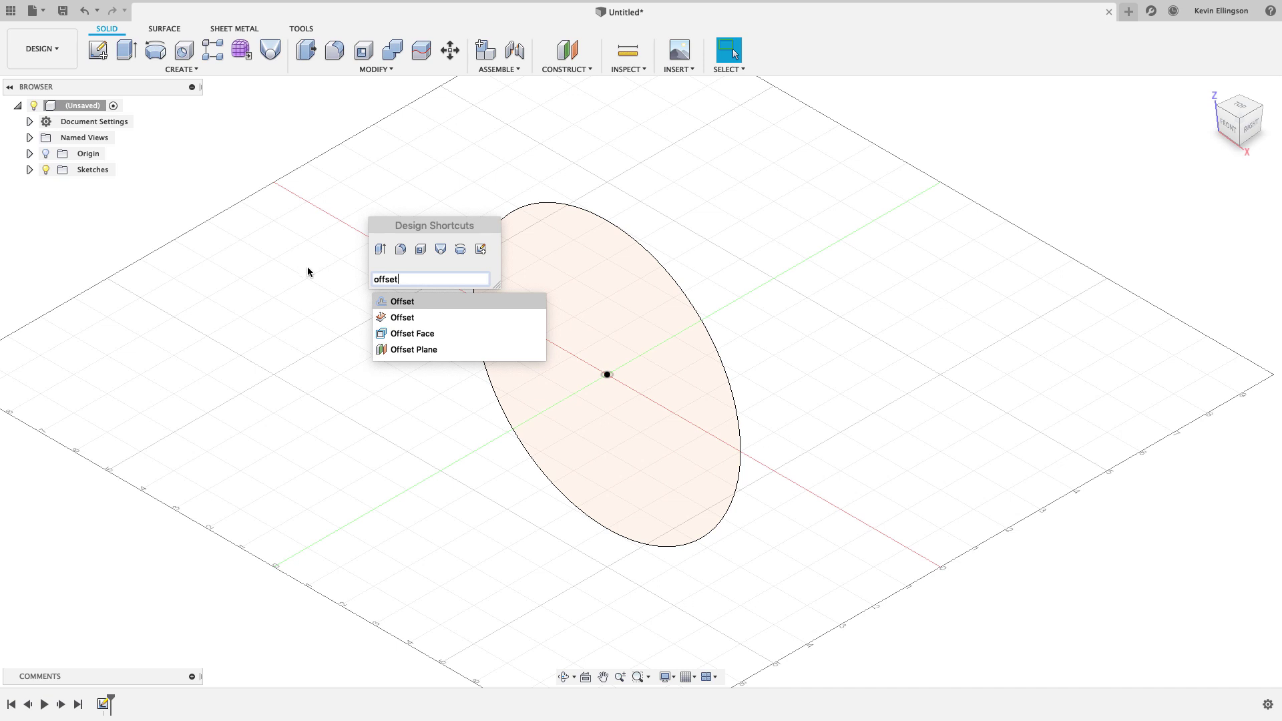
{"action": "key", "text": "BackSpace"}
{"action": "key", "text": "BackSpace"}
{"action": "key", "text": "BackSpace"}
{"action": "key", "text": "BackSpace"}
{"action": "key", "text": "BackSpace"}
{"action": "key", "text": "BackSpace"}
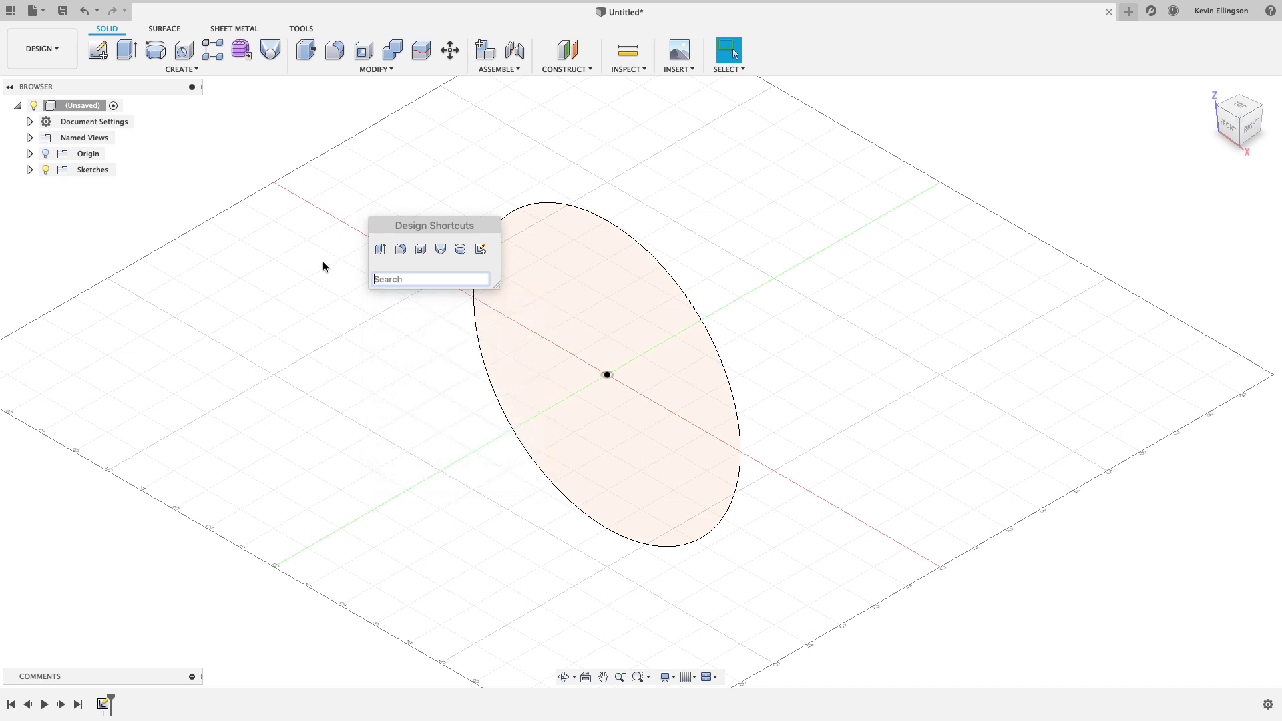
{"action": "key", "text": "Escape"}
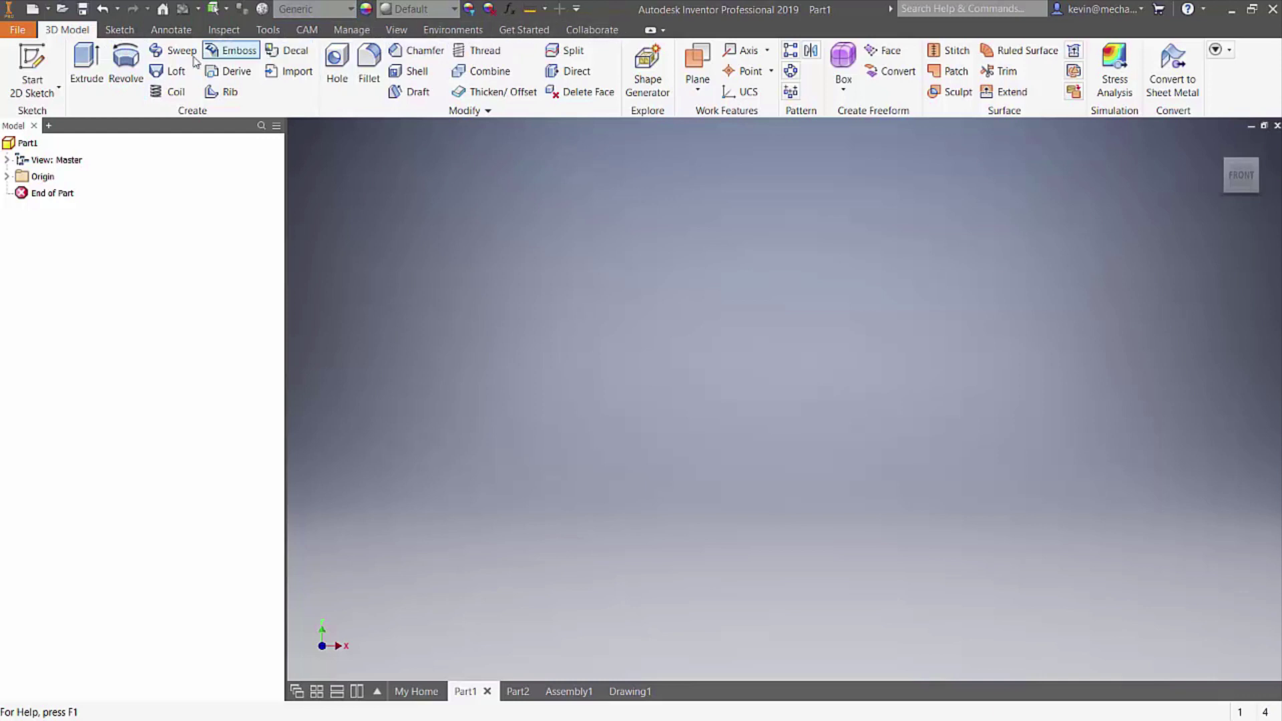
Switch to Autodesk Inventor and examine the CAM and 3D Model tool sets, the ribbon options and the part's marking-menu commands.
{"action": "left_click", "coordinate": [305, 32]}
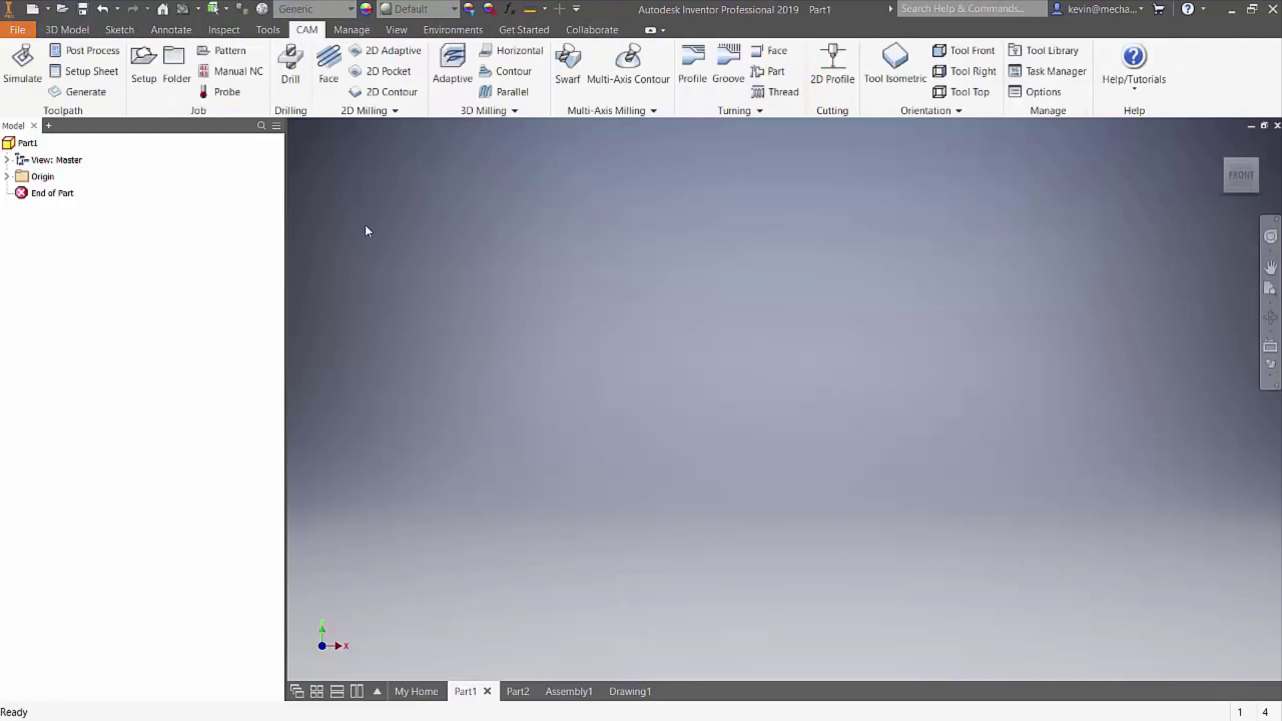
{"action": "left_click", "coordinate": [67, 30]}
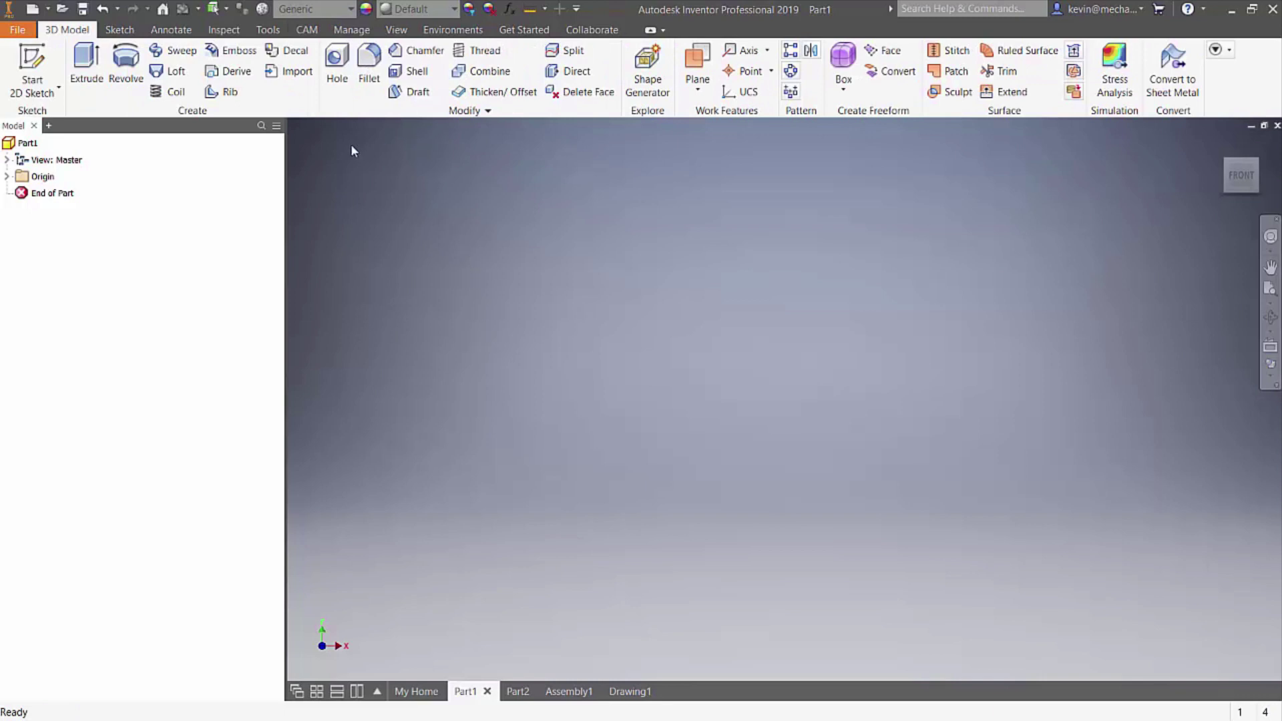
{"action": "left_click", "coordinate": [470, 111]}
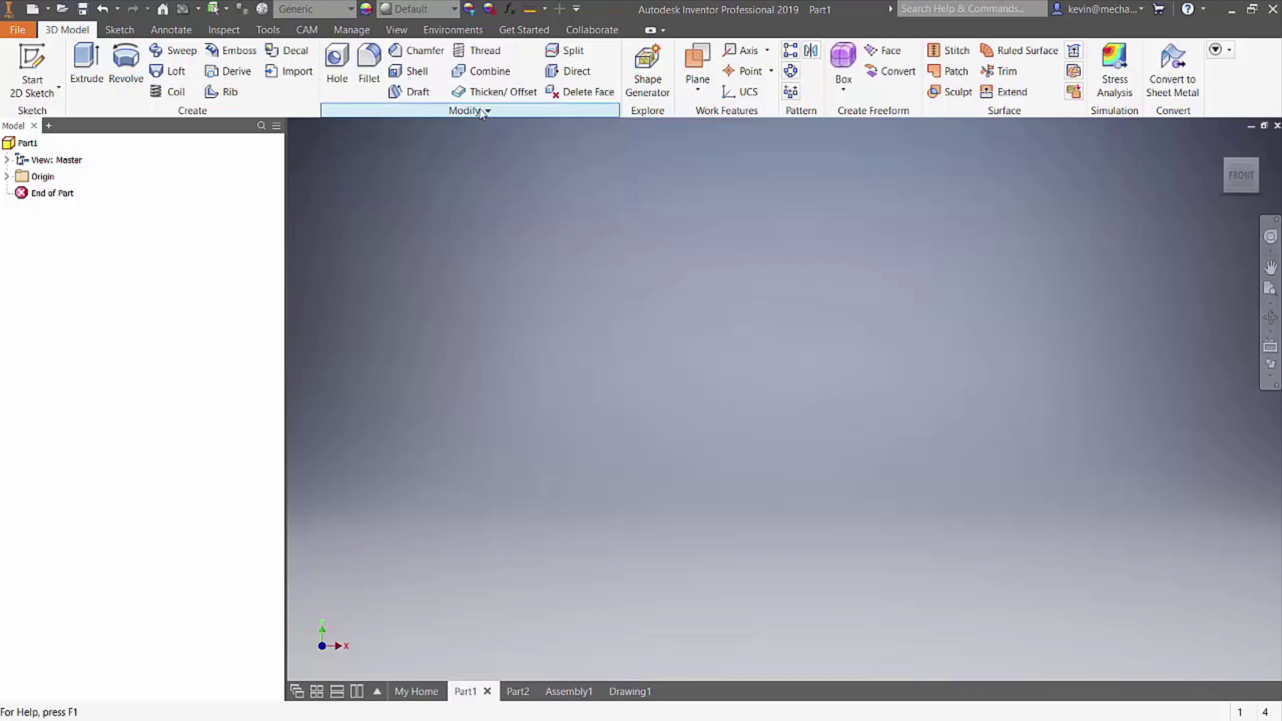
{"action": "right_click", "coordinate": [453, 112]}
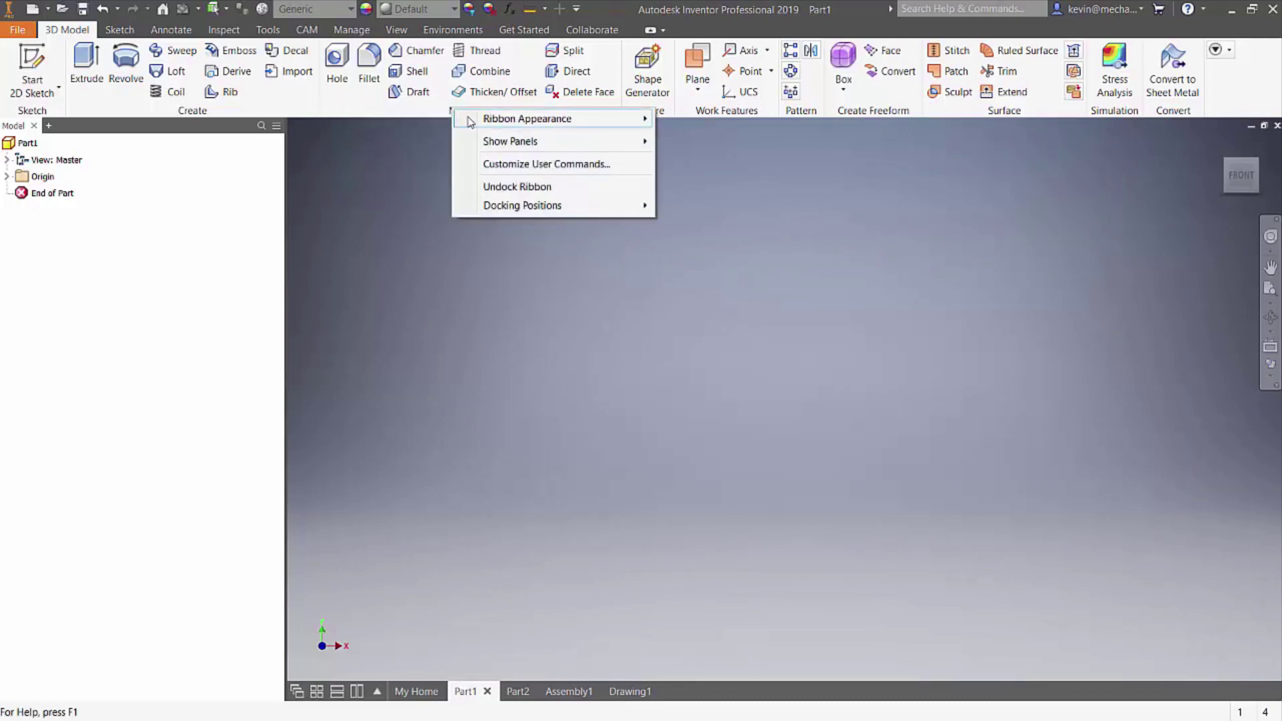
{"action": "mouse_move", "coordinate": [502, 150]}
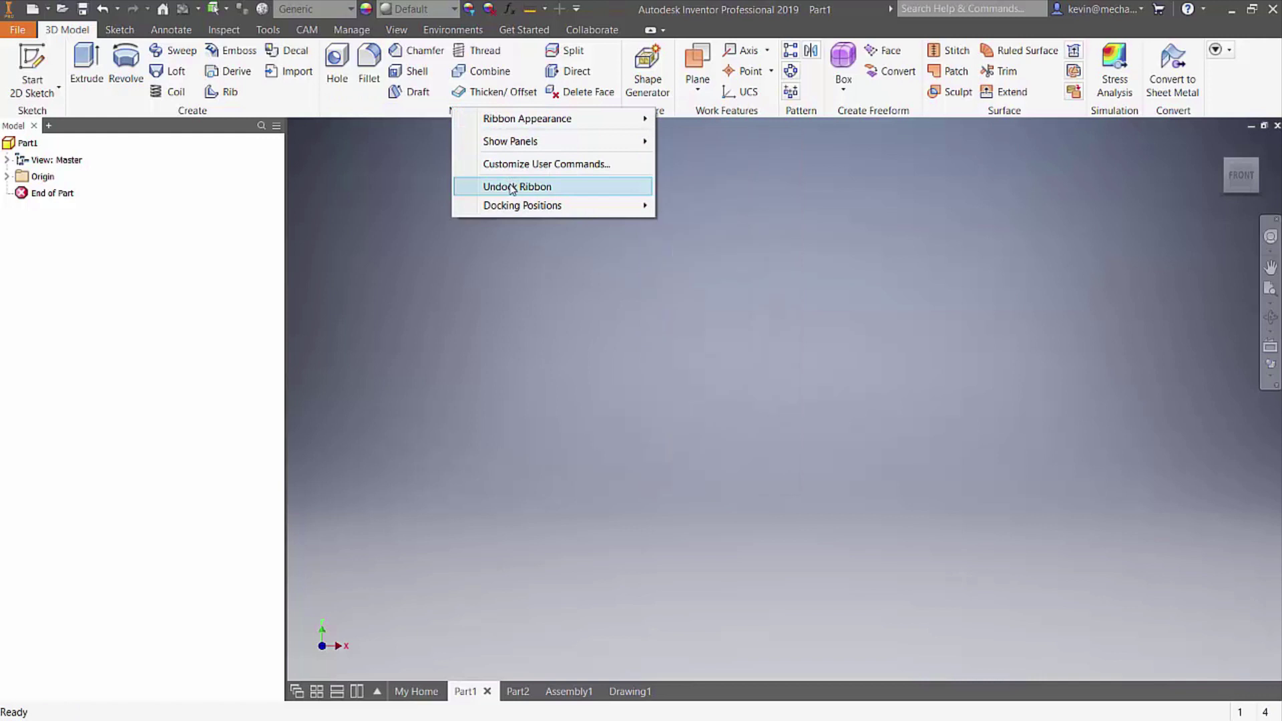
{"action": "left_click", "coordinate": [490, 270]}
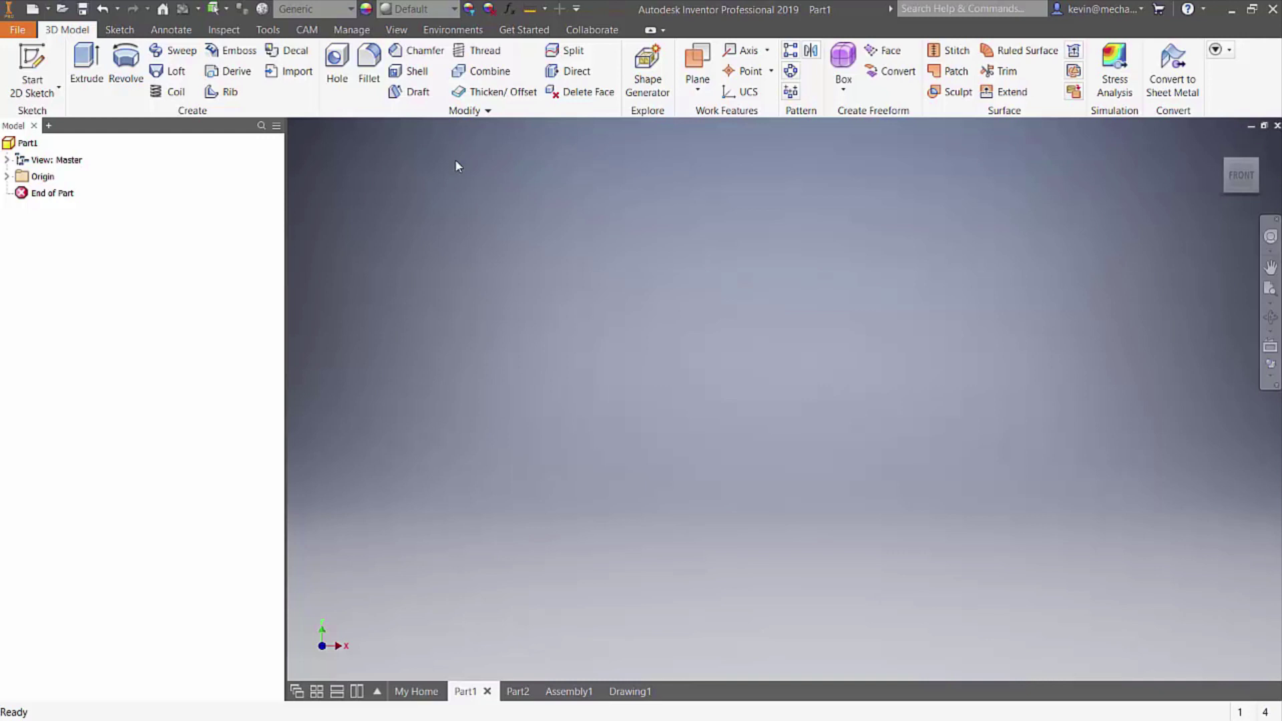
{"action": "right_click", "coordinate": [546, 245]}
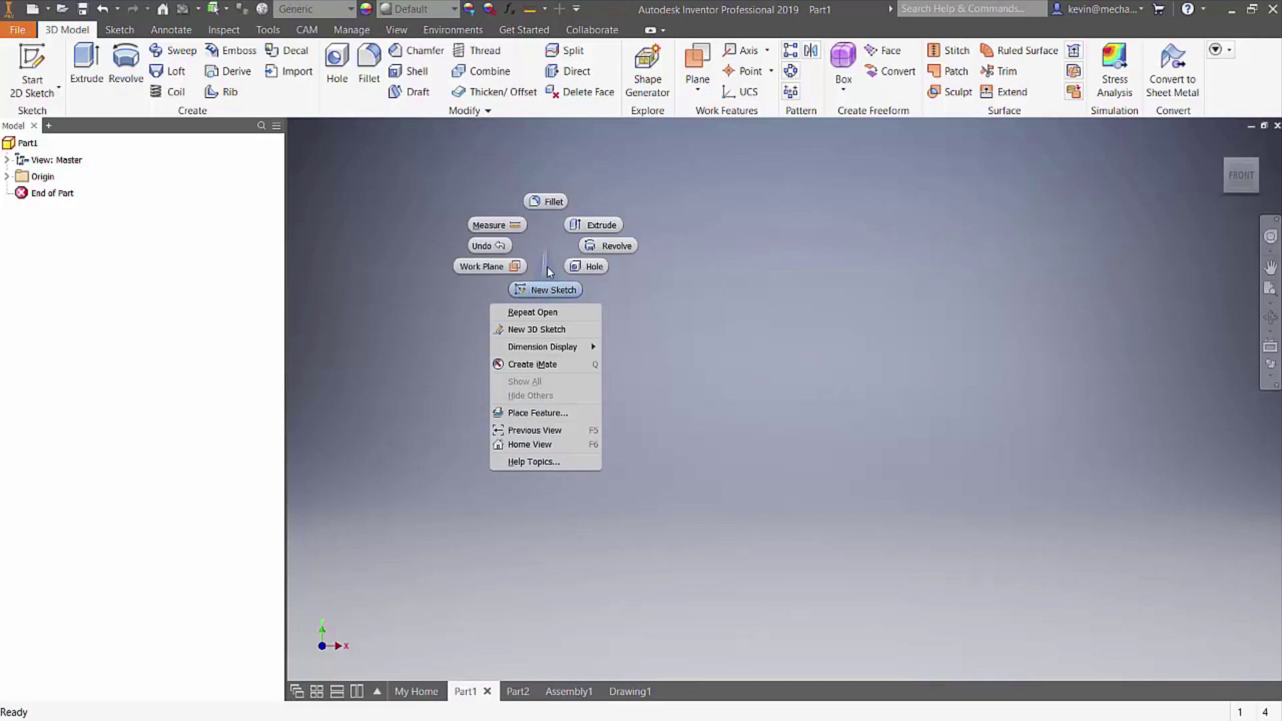
{"action": "left_click", "coordinate": [793, 289]}
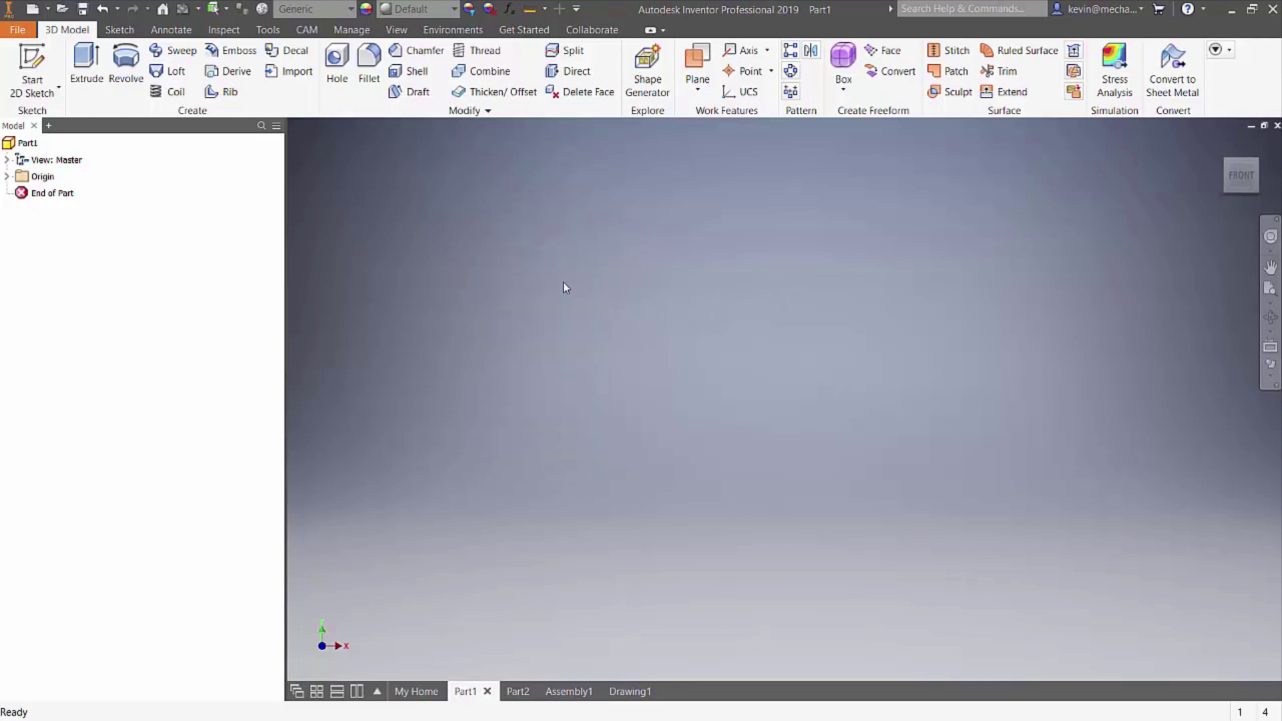
Start a new 2D sketch on the front XY plane of Part1 using the marking-menu gesture.
{"action": "right_click_drag", "start_coordinate": [579, 178], "coordinate": [572, 284]}
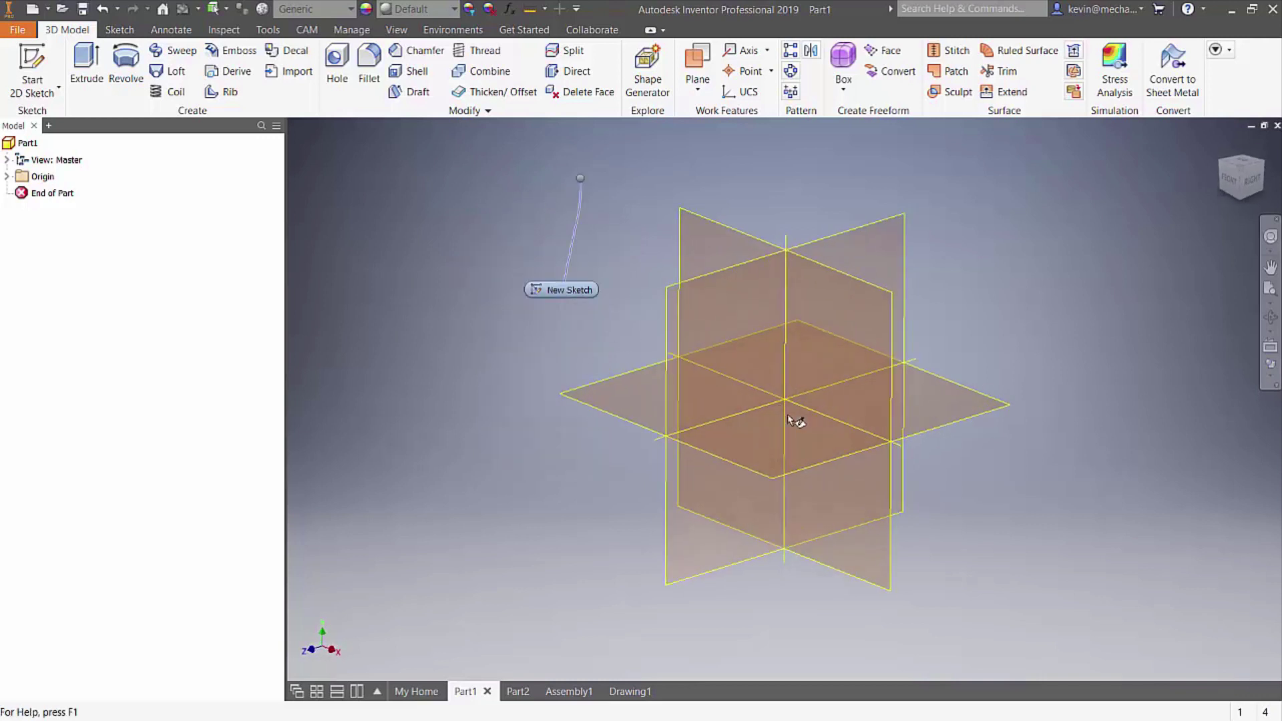
{"action": "left_click", "coordinate": [856, 347]}
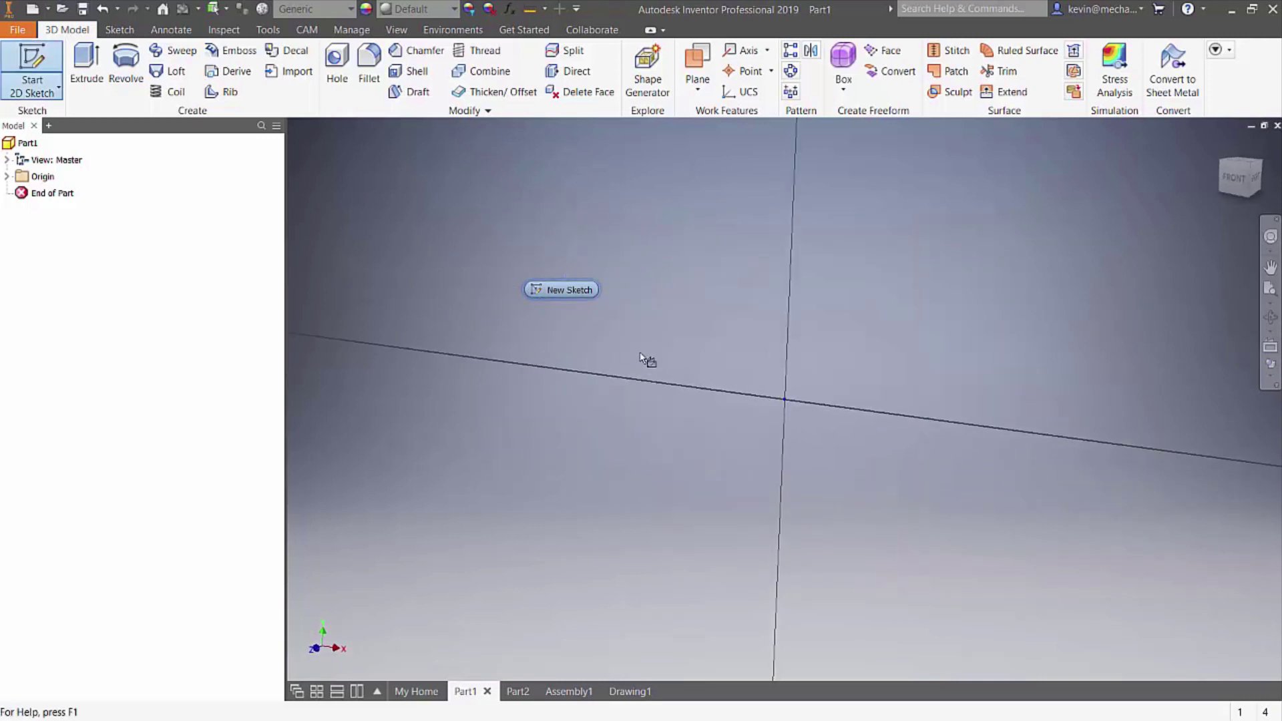
{"action": "right_click", "coordinate": [591, 239]}
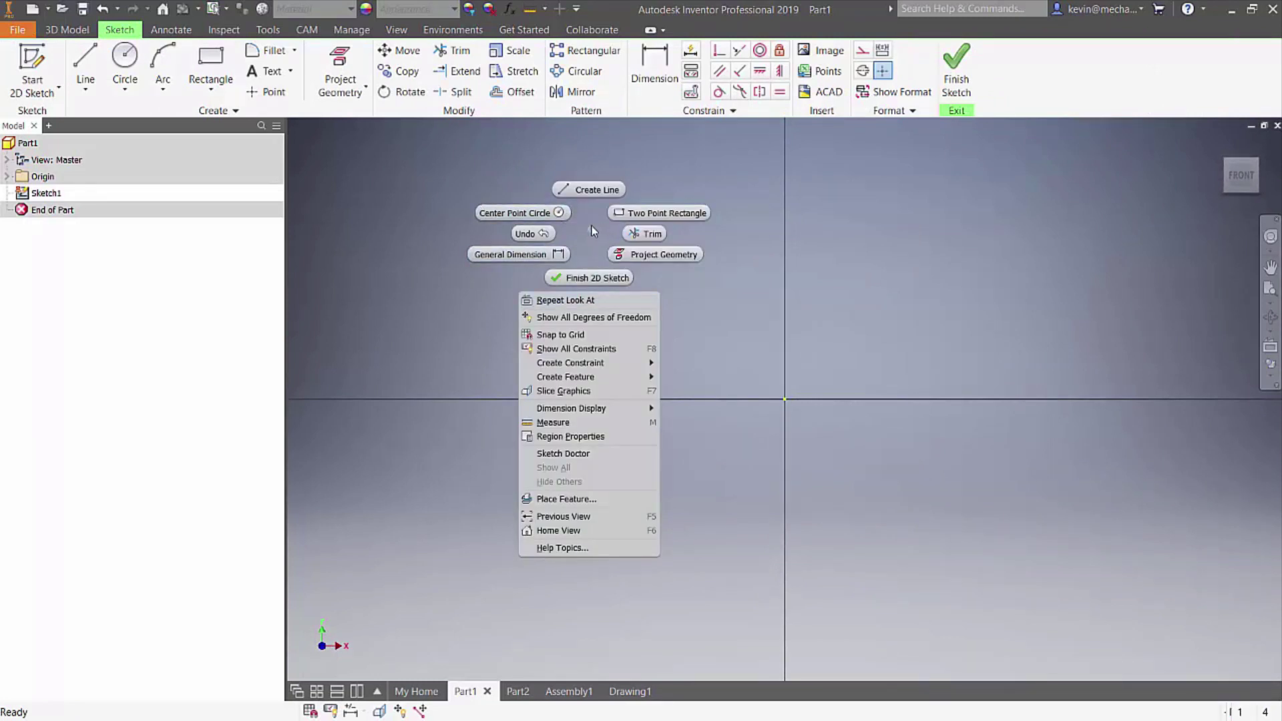
{"action": "left_click", "coordinate": [799, 334]}
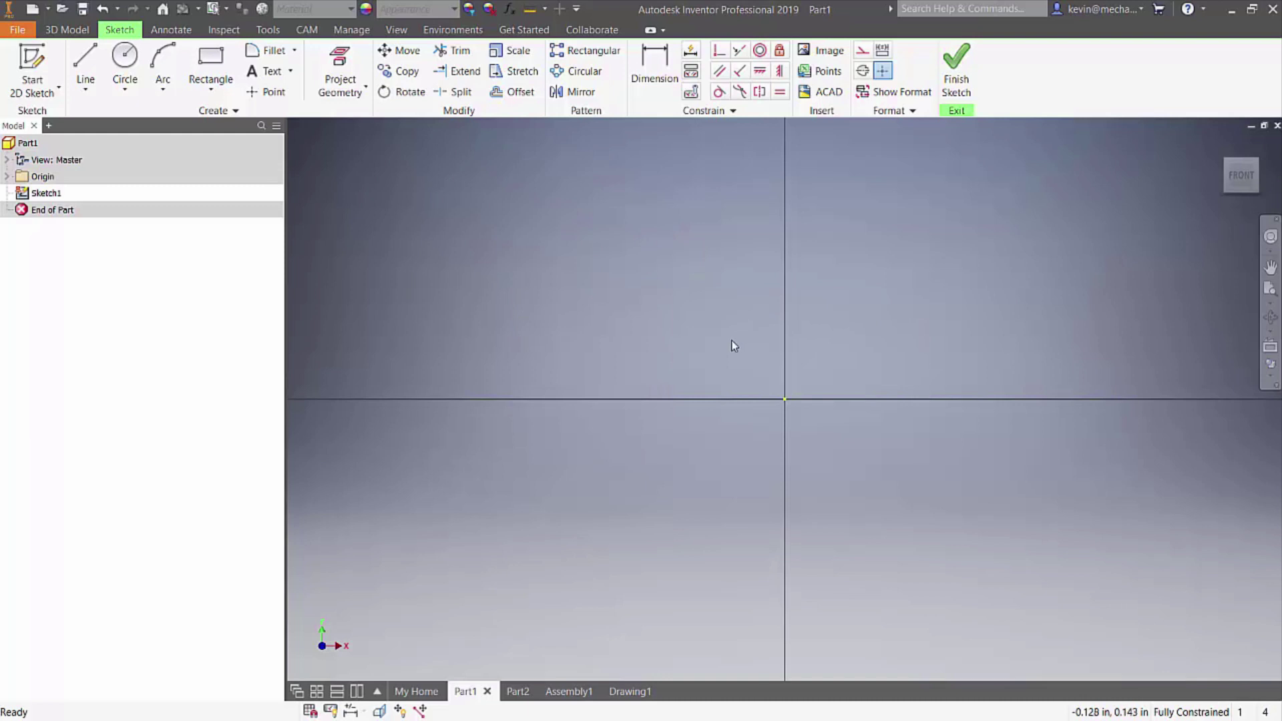
Sketch a center point circle about 0.93 in across, centred on the origin, and leave the circle command.
{"action": "right_click_drag", "start_coordinate": [731, 340], "coordinate": [644, 249]}
{"action": "left_click", "coordinate": [784, 399]}
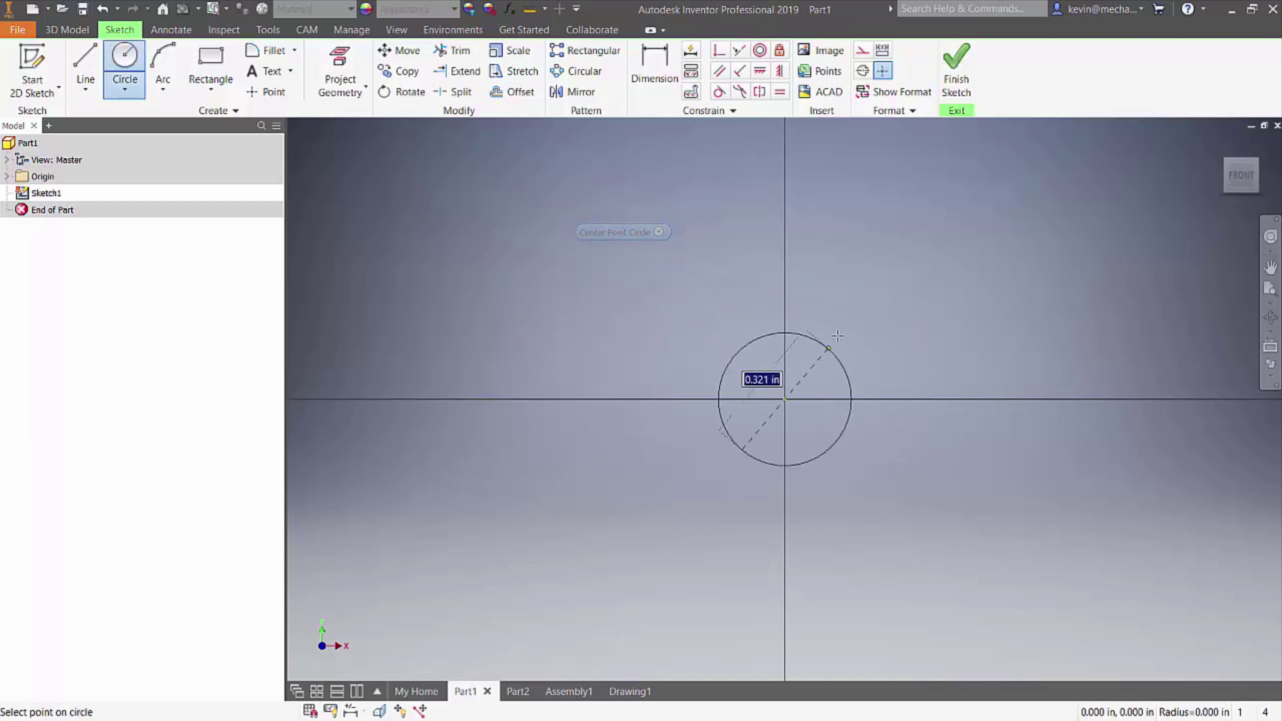
{"action": "left_click", "coordinate": [906, 251]}
{"action": "right_click", "coordinate": [879, 317]}
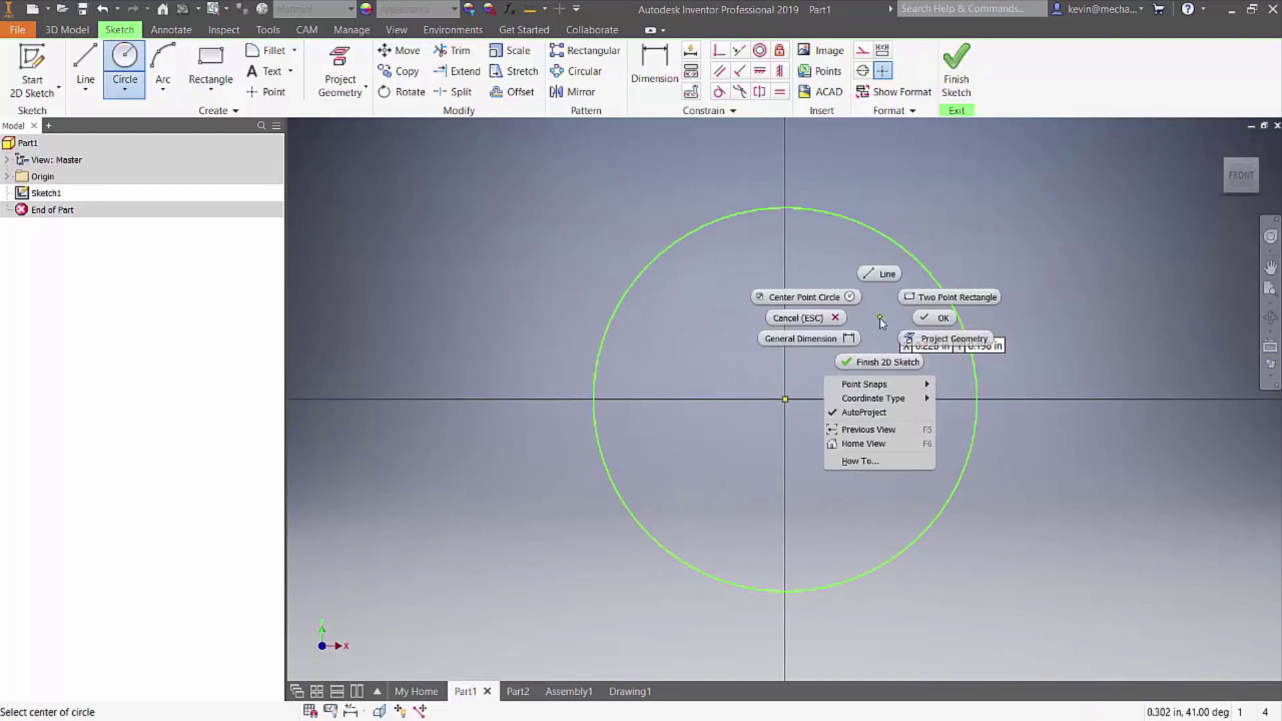
{"action": "left_click", "coordinate": [1019, 252]}
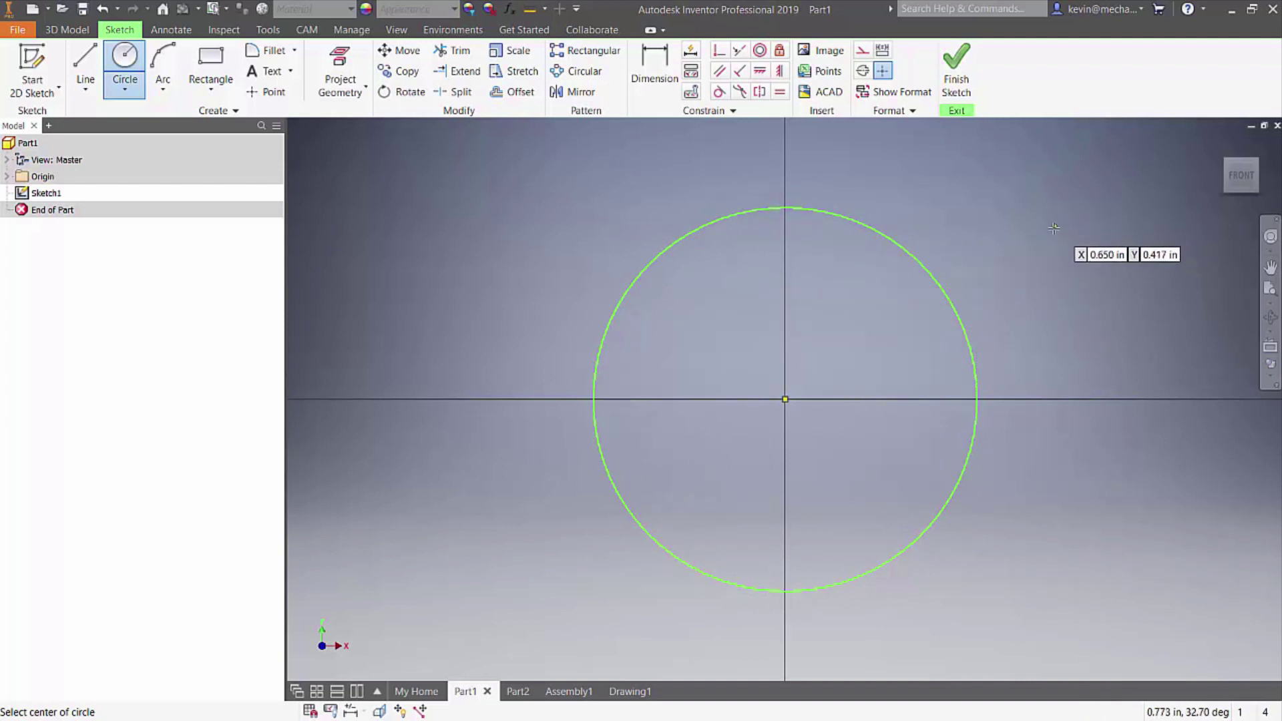
{"action": "key", "text": "Escape"}
Dimension the circle's diameter in Part1, set it to 2 in, and leave the dimension command.
{"action": "right_click_drag", "start_coordinate": [1081, 188], "coordinate": [938, 303]}
{"action": "left_click", "coordinate": [964, 329]}
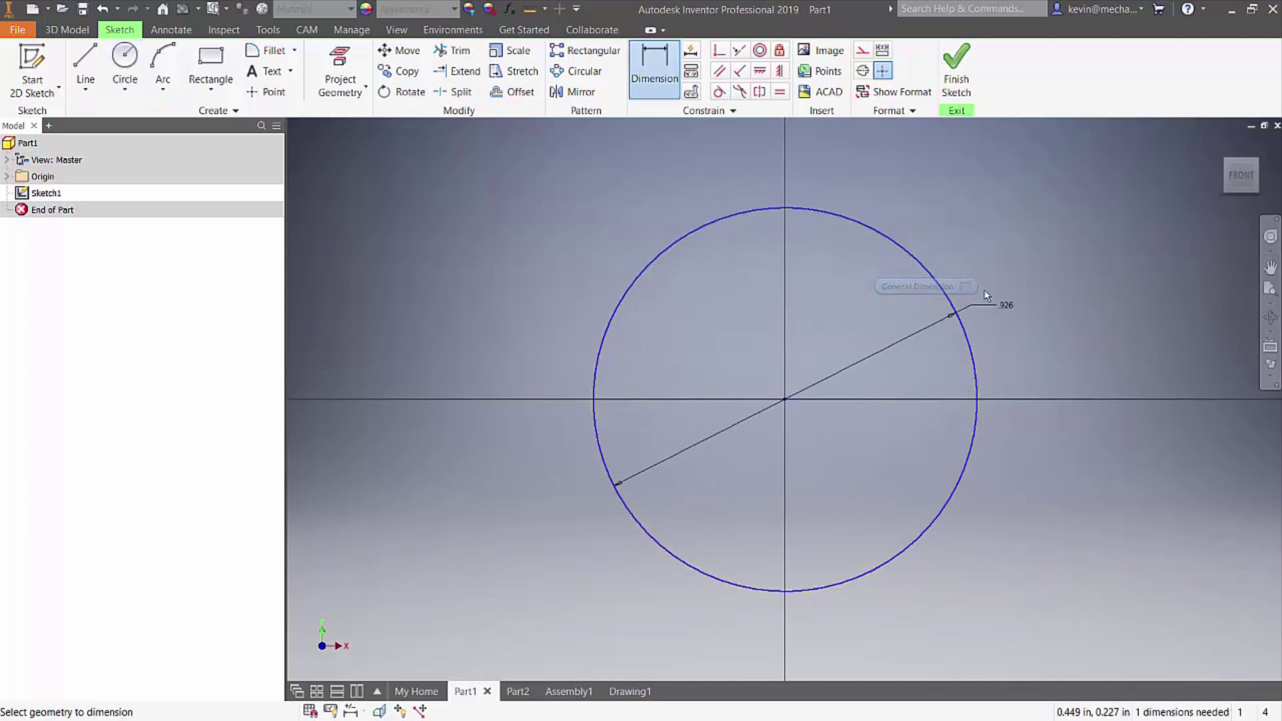
{"action": "left_click", "coordinate": [1027, 218]}
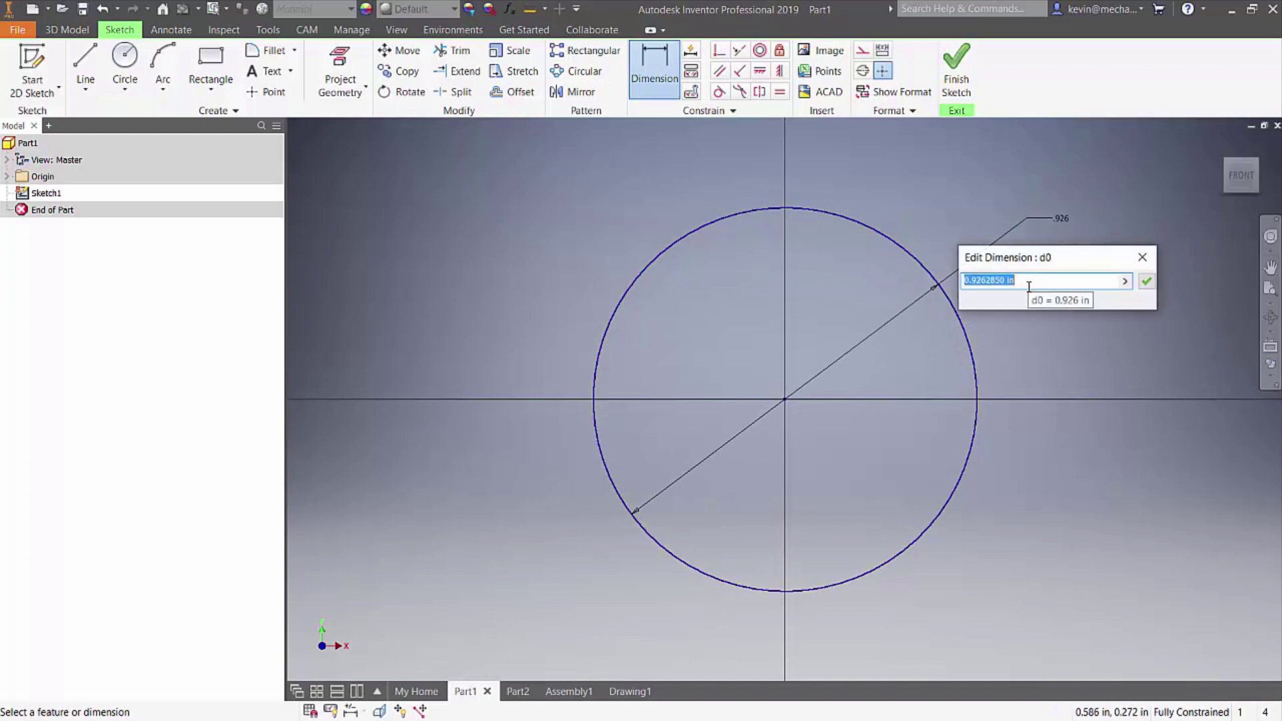
{"action": "type", "text": "2"}
{"action": "key", "text": "Return"}
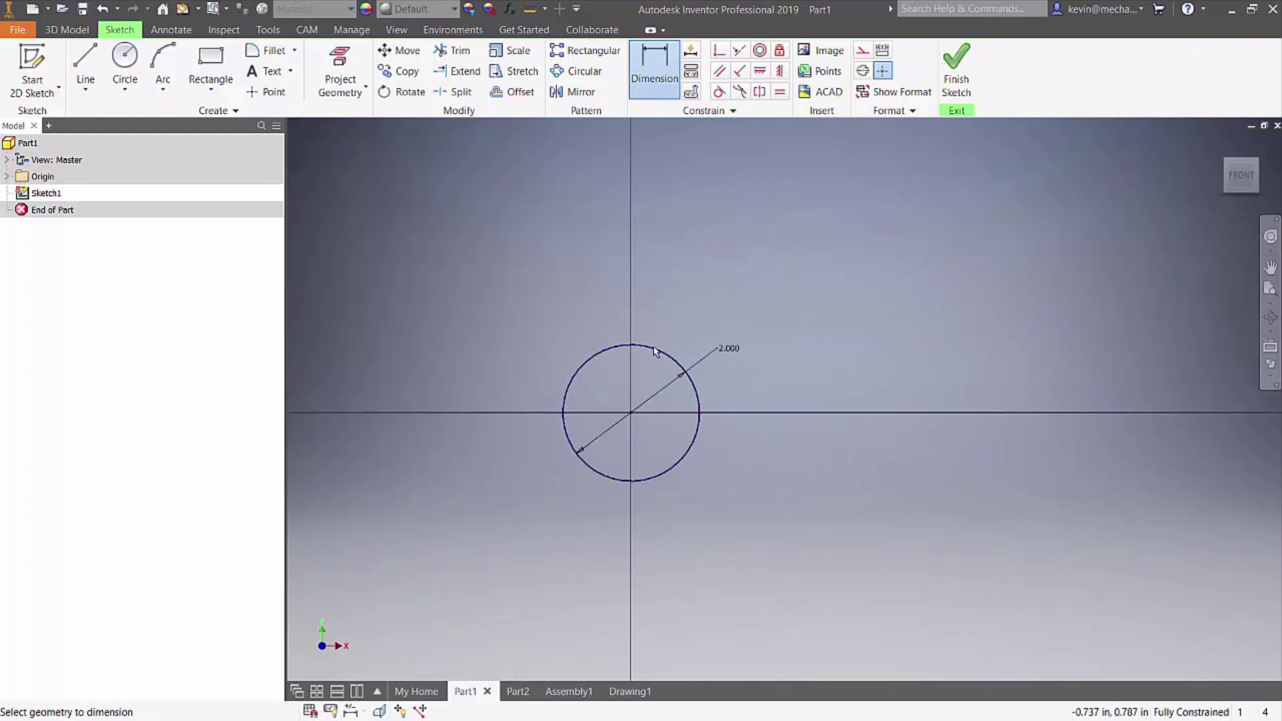
{"action": "right_click", "coordinate": [793, 327]}
{"action": "left_click", "coordinate": [850, 324]}
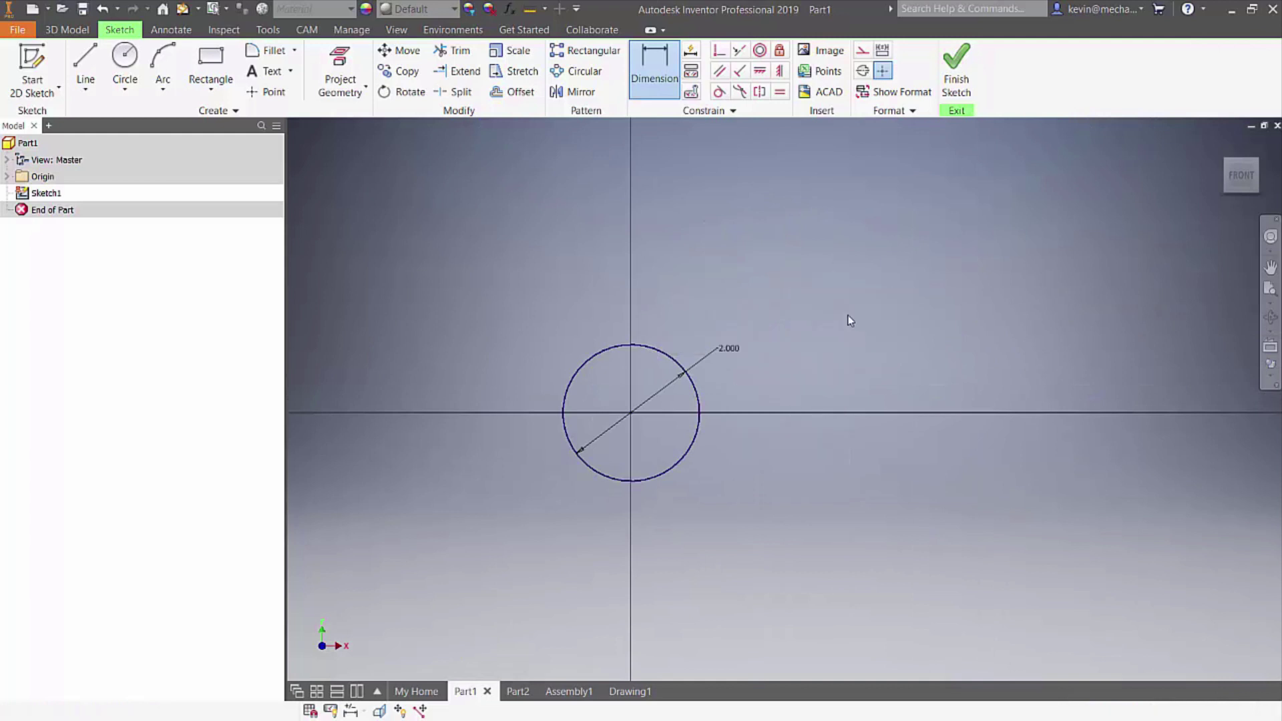
Finish the 2D sketch of Part1 and extrude the circle 1 in into a solid cylinder.
{"action": "right_click", "coordinate": [851, 252]}
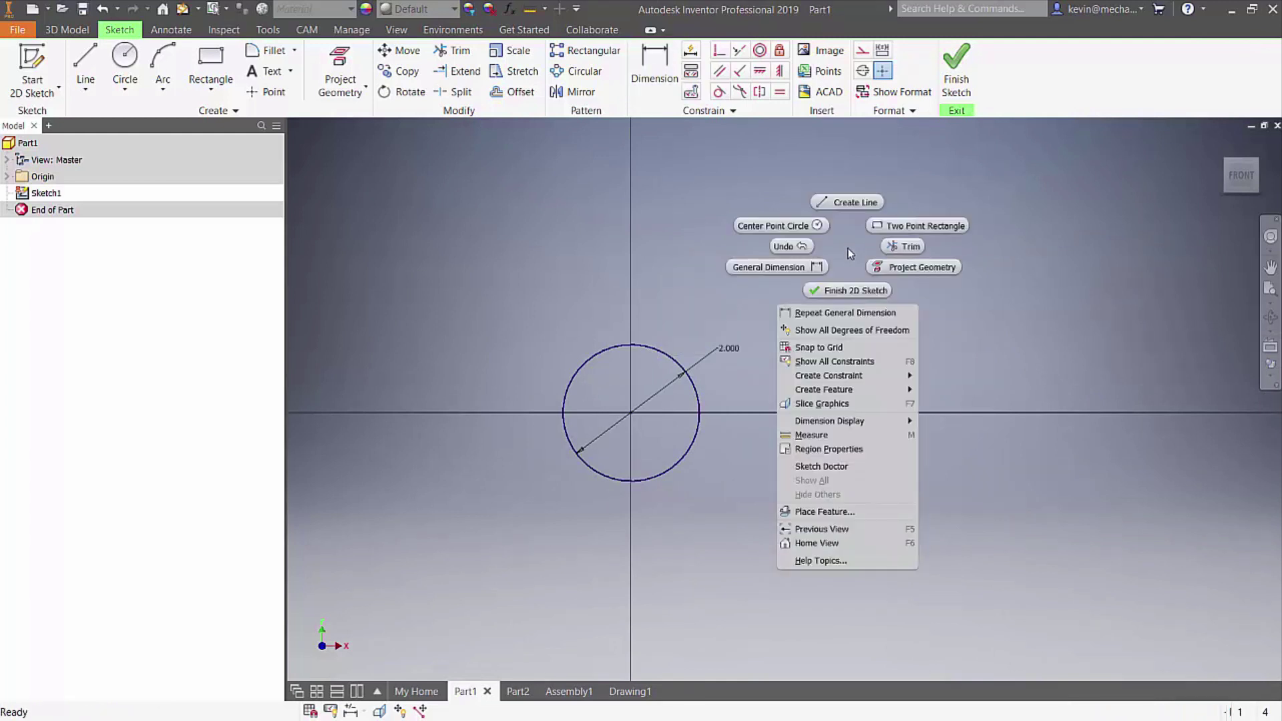
{"action": "right_click_drag", "start_coordinate": [853, 202], "coordinate": [853, 327]}
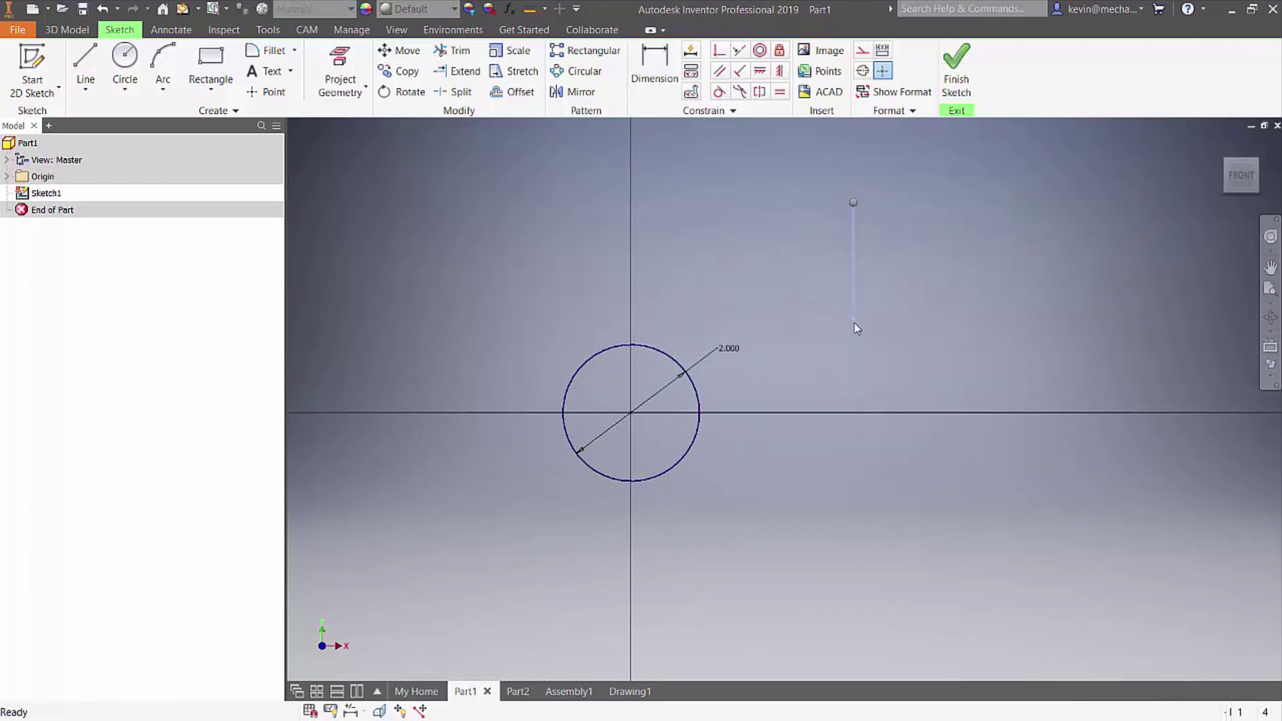
{"action": "right_click", "coordinate": [850, 357]}
{"action": "left_click", "coordinate": [894, 327]}
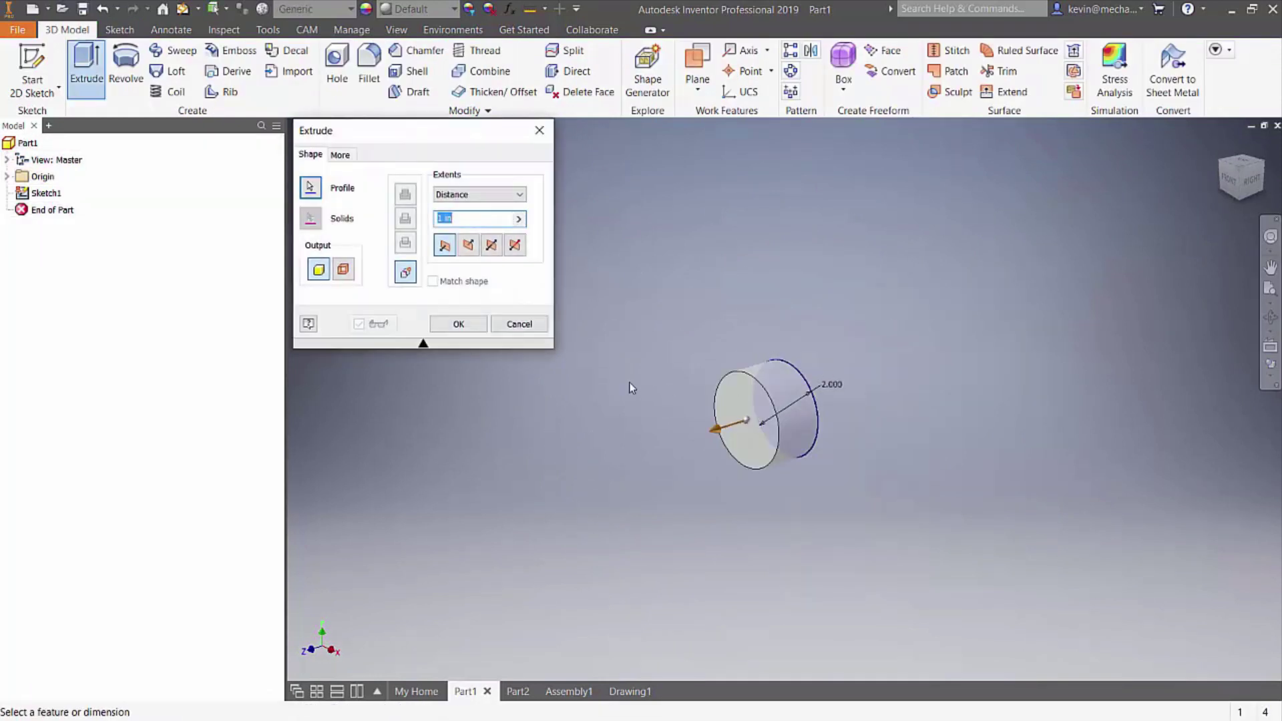
{"action": "key", "text": "Return"}
{"action": "scroll", "coordinate": [883, 370], "scroll_direction": "down", "scroll_amount": 3}
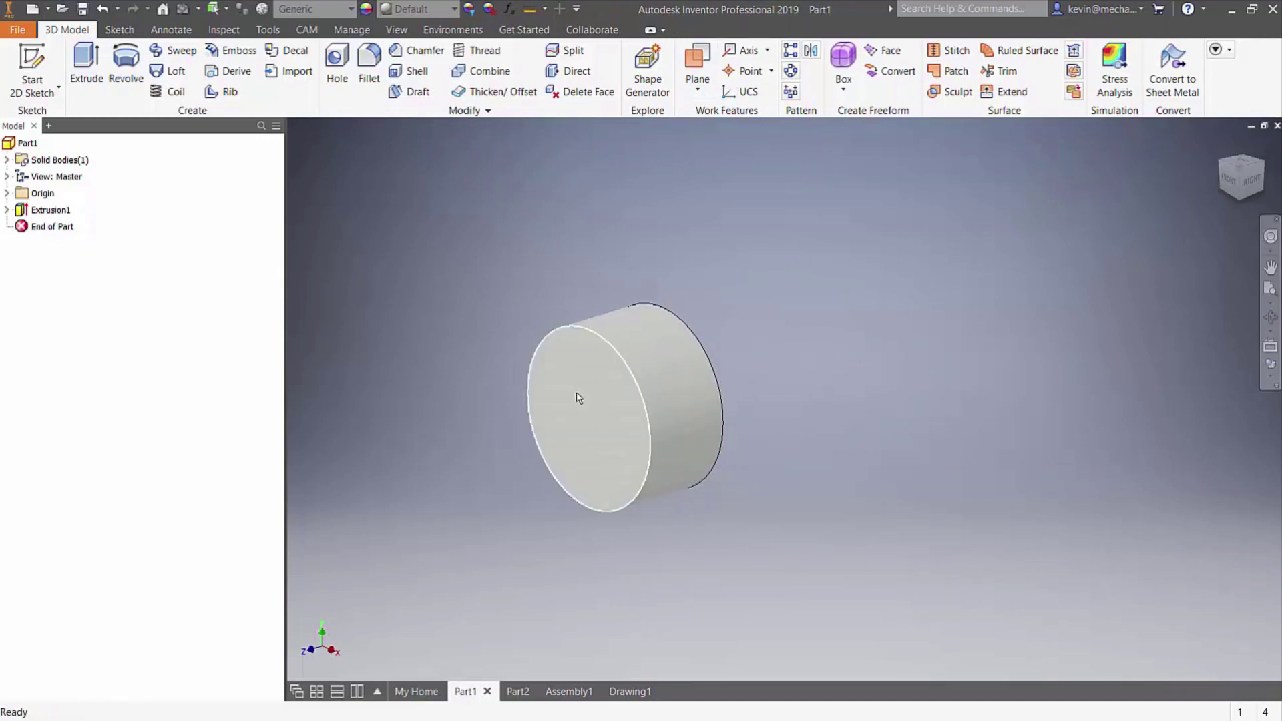
{"action": "middle_click_drag", "start_coordinate": [458, 353], "coordinate": [450, 378]}
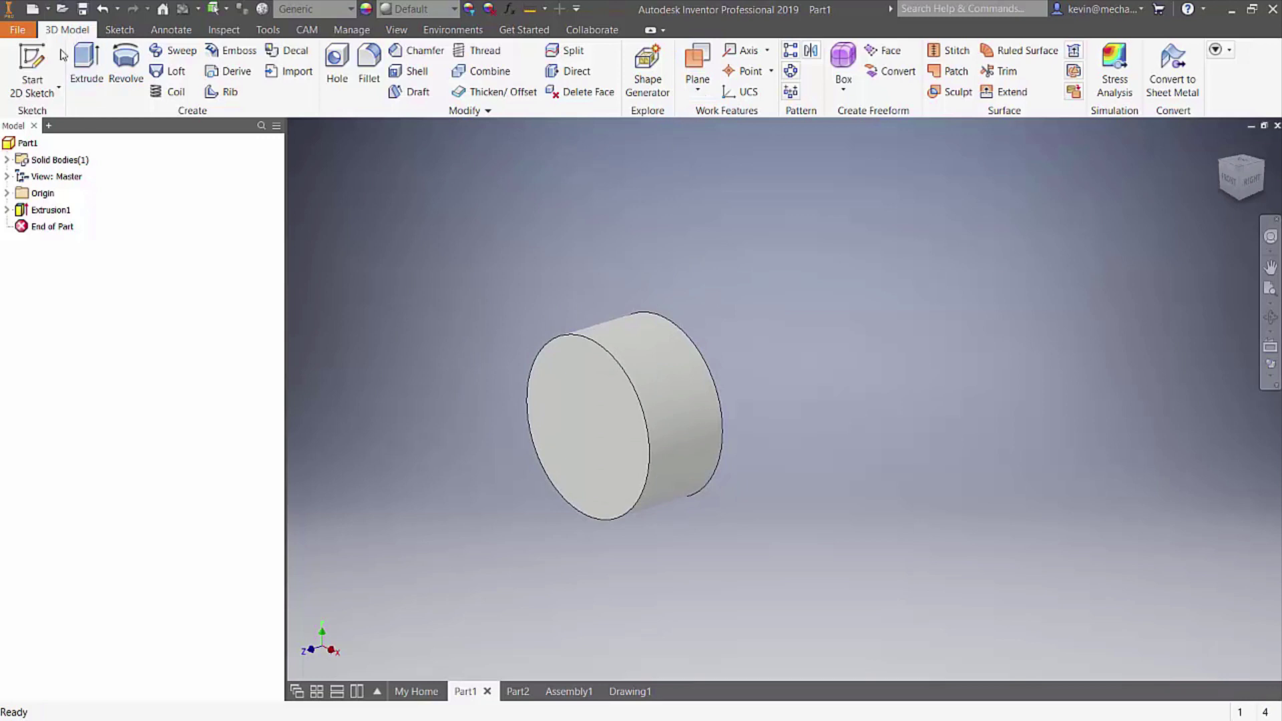
Create a new part file and start a 2D sketch on its front XY plane with the marking-menu gesture.
{"action": "left_click", "coordinate": [48, 7]}
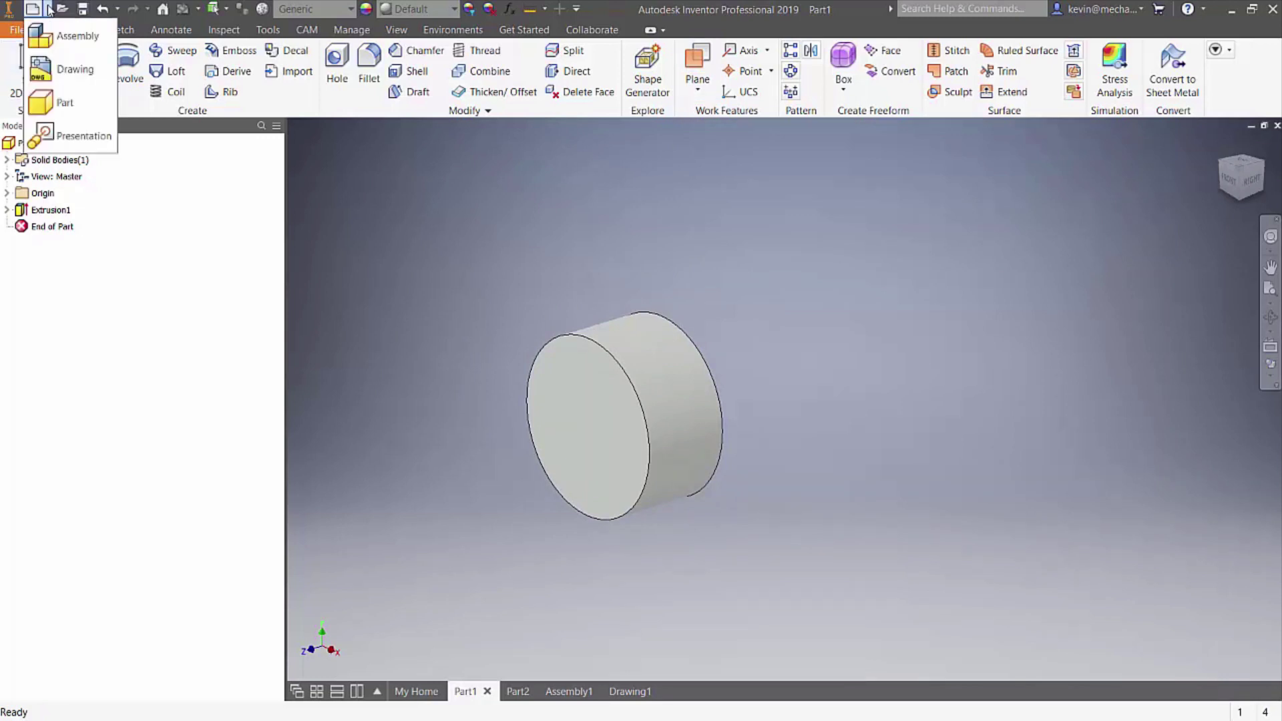
{"action": "left_click", "coordinate": [50, 103]}
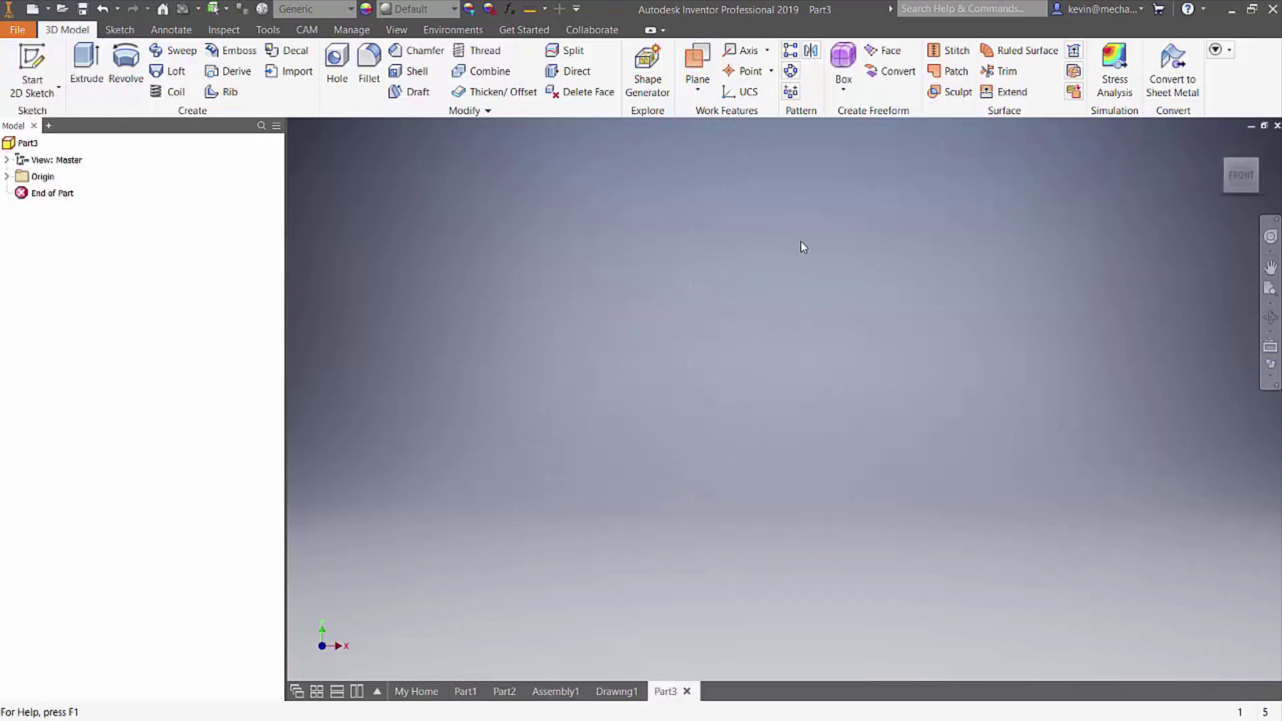
{"action": "right_click_drag", "start_coordinate": [802, 244], "coordinate": [795, 367]}
{"action": "left_click", "coordinate": [844, 342]}
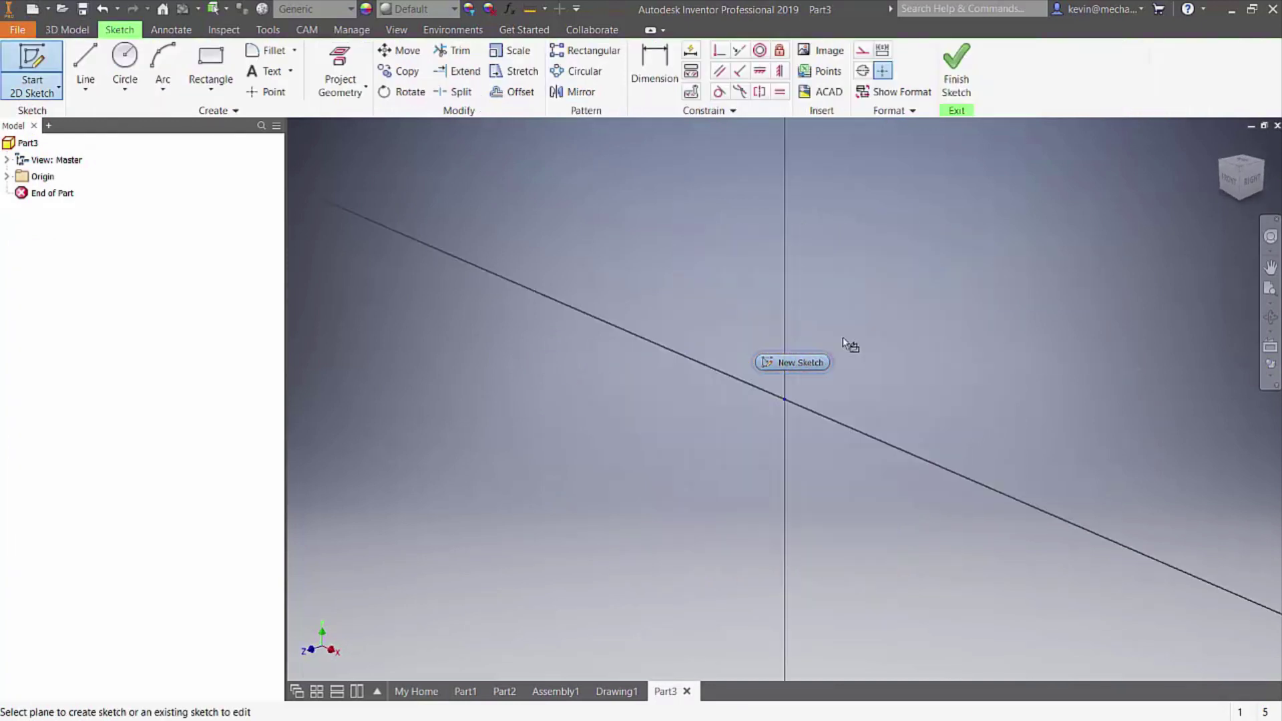
Sketch a center point circle about 0.61 in across, centred on the origin of the new part.
{"action": "right_click_drag", "start_coordinate": [863, 357], "coordinate": [810, 314]}
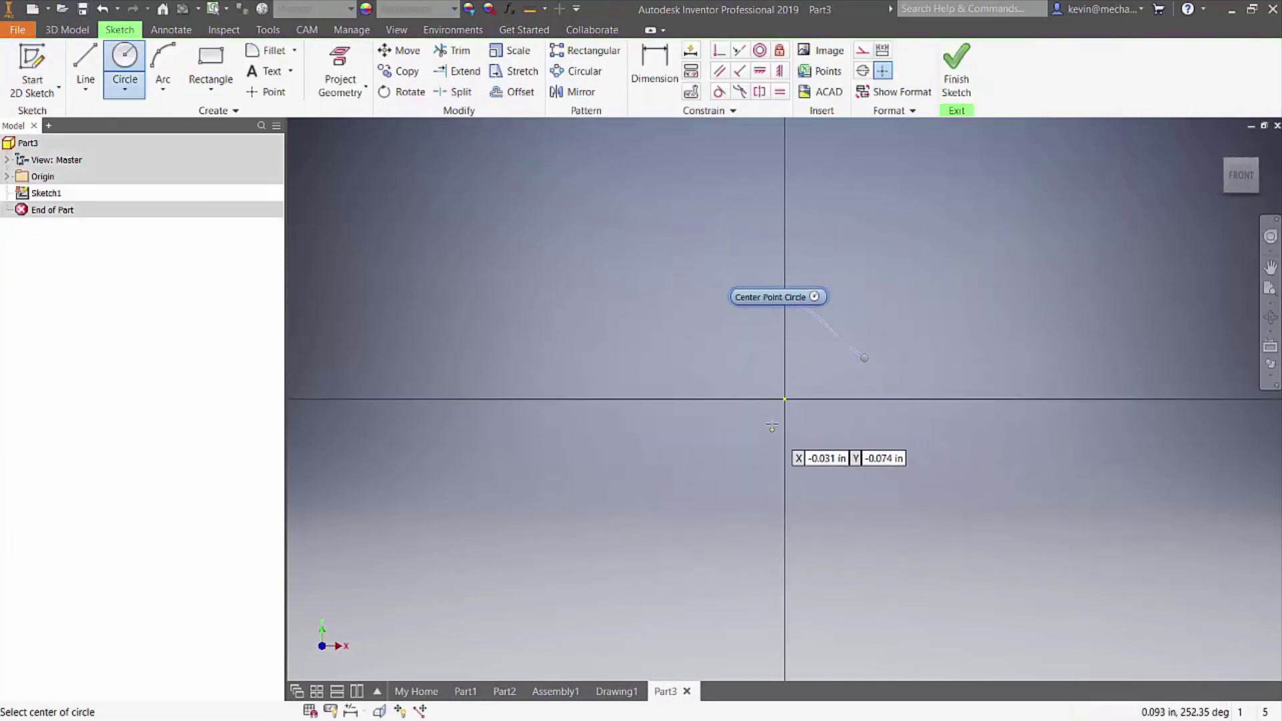
{"action": "left_click", "coordinate": [785, 399]}
{"action": "left_click", "coordinate": [680, 326]}
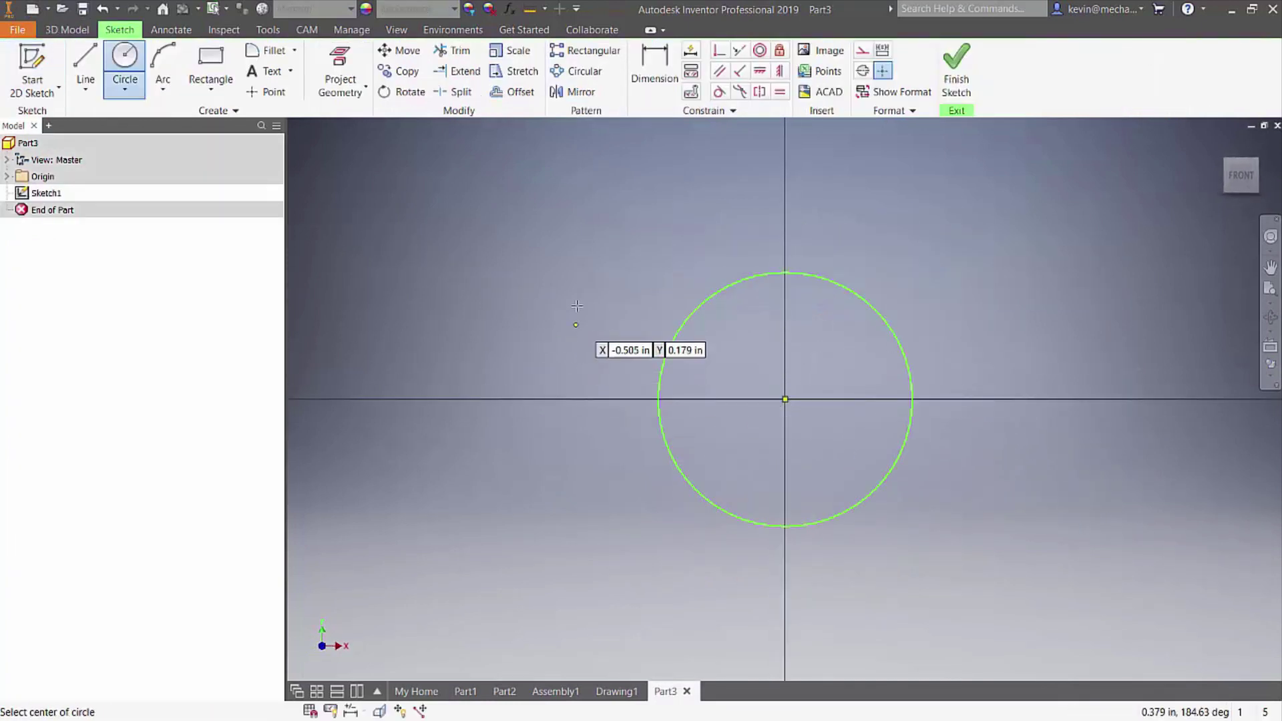
Dimension the new circle's diameter with the General Dimension gesture and set it to 2 in.
{"action": "right_click_drag", "start_coordinate": [577, 305], "coordinate": [498, 421]}
{"action": "left_click", "coordinate": [725, 289]}
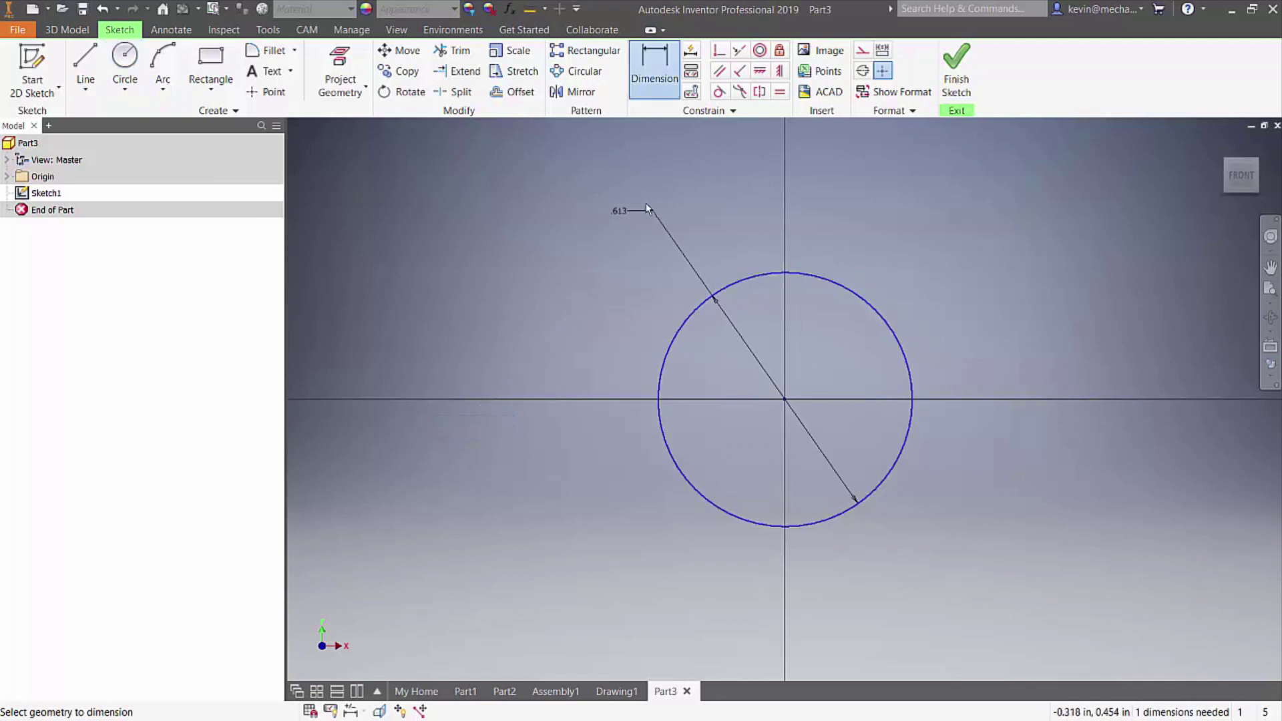
{"action": "left_click", "coordinate": [642, 200]}
{"action": "type", "text": "2"}
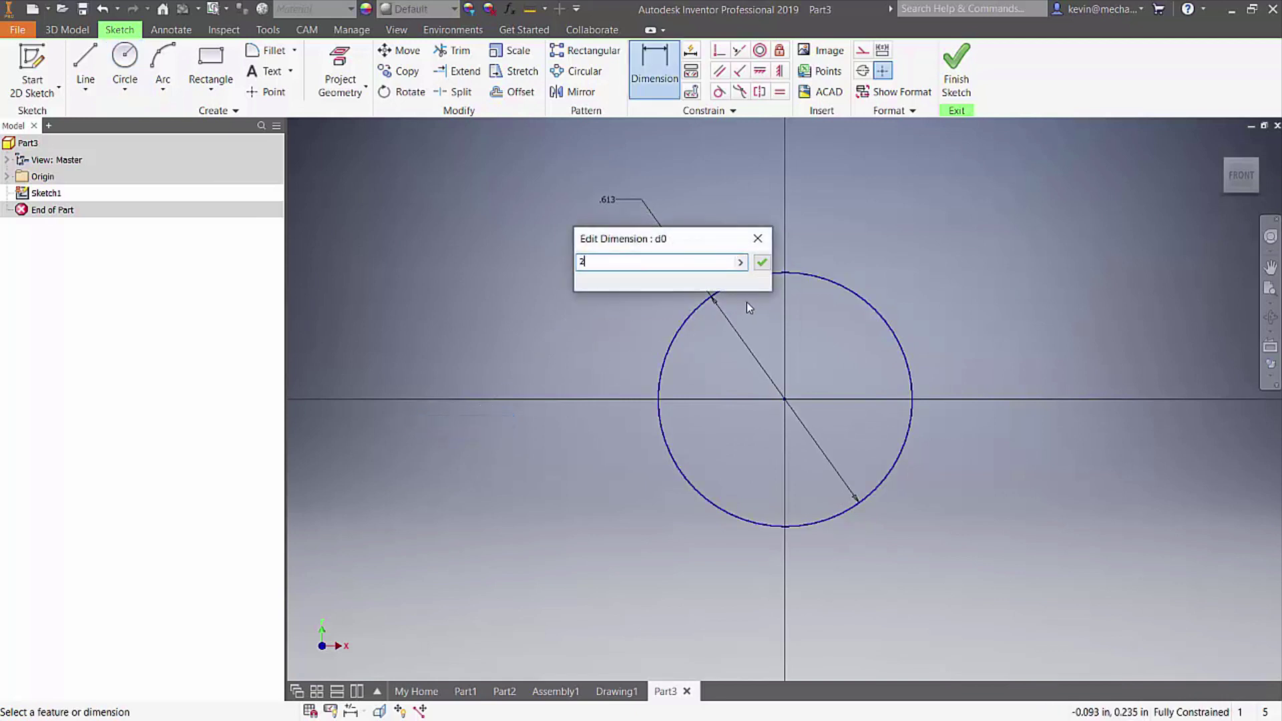
{"action": "key", "text": "Return"}
Finish the new part's sketch and extrude the circle 1 in as a solid, using marking-menu gestures.
{"action": "right_click_drag", "start_coordinate": [451, 214], "coordinate": [450, 437]}
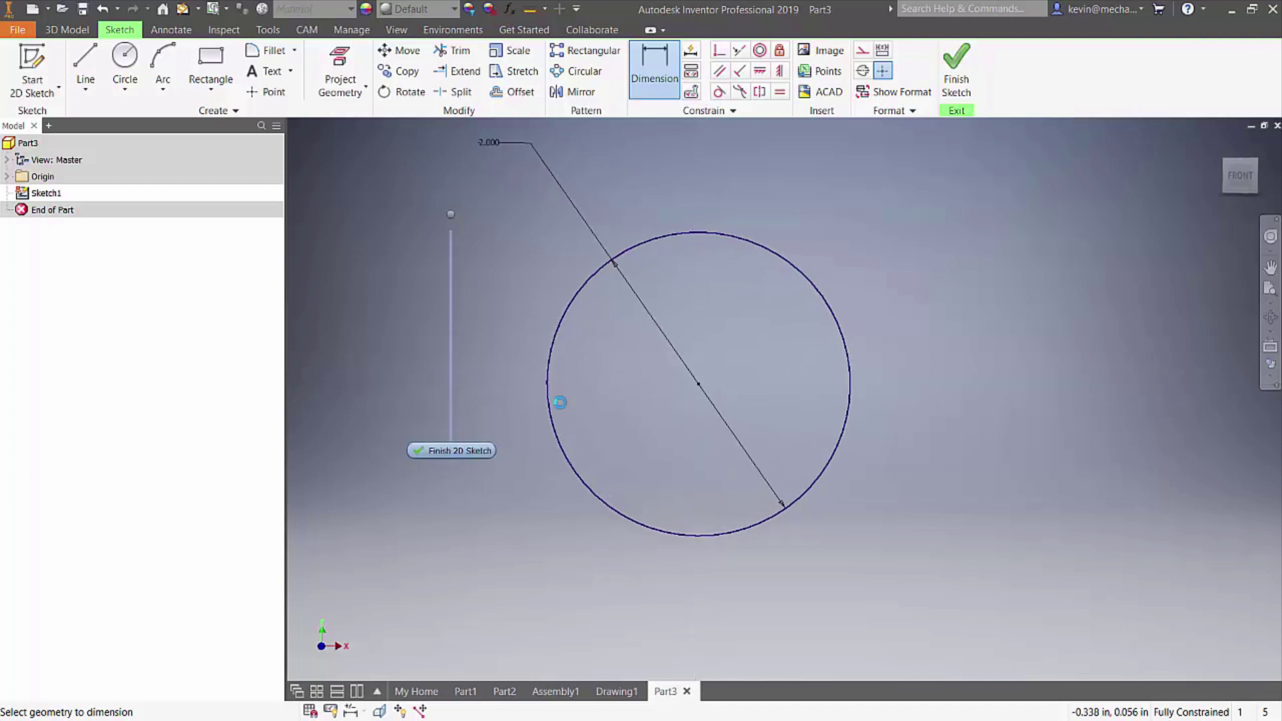
{"action": "right_click_drag", "start_coordinate": [788, 323], "coordinate": [875, 253]}
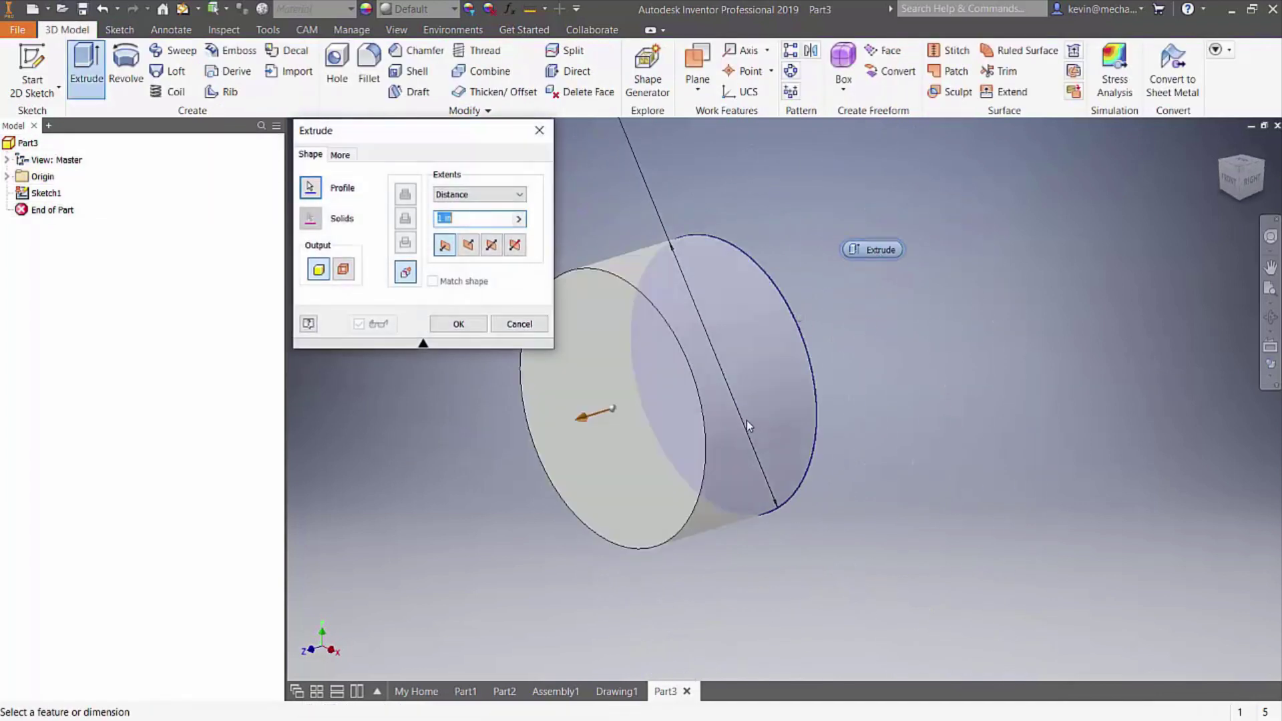
{"action": "left_click", "coordinate": [476, 325]}
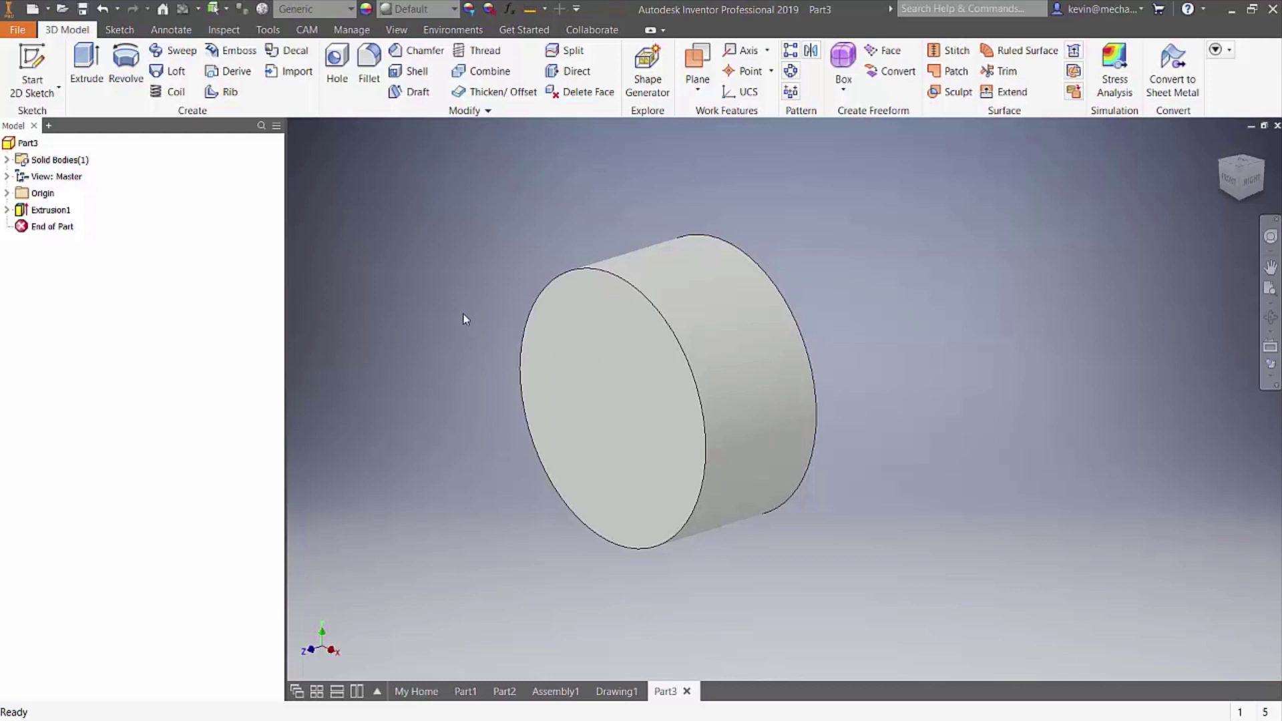
Examine the marking-menu commands offered in the sheet metal file Part2, in Assembly1 and in Drawing1.
{"action": "left_click", "coordinate": [504, 691]}
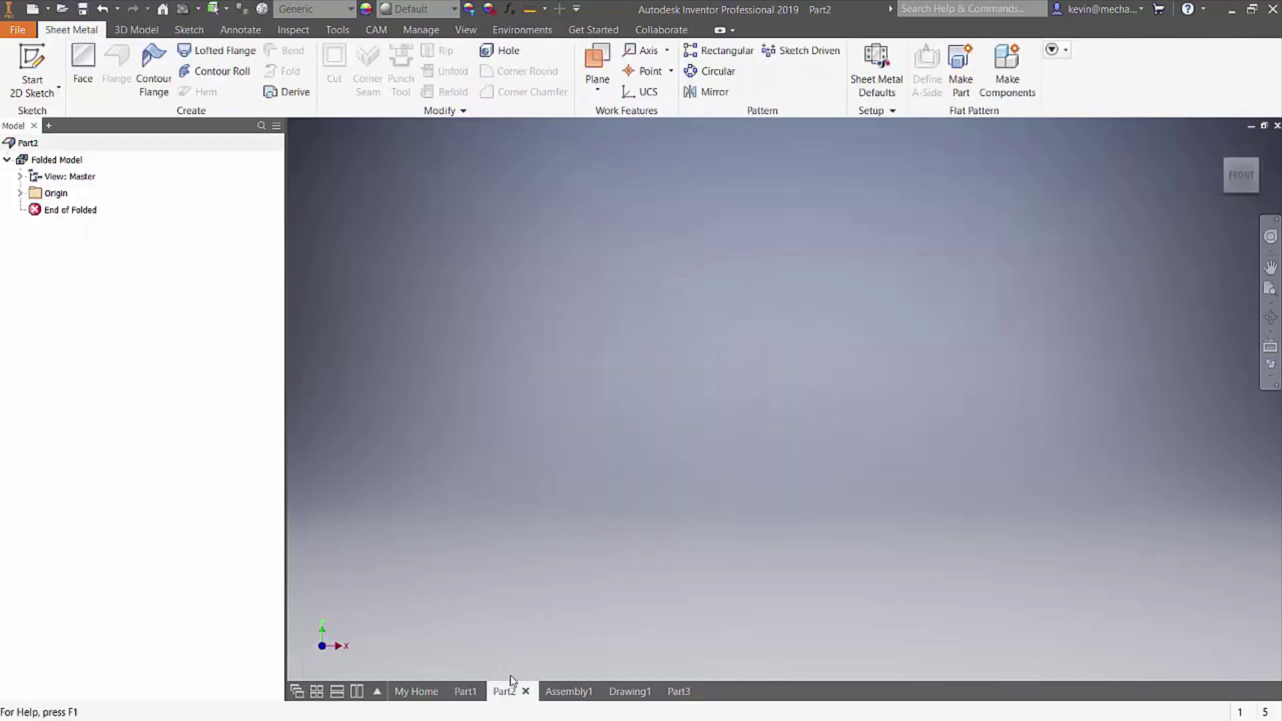
{"action": "right_click", "coordinate": [608, 247]}
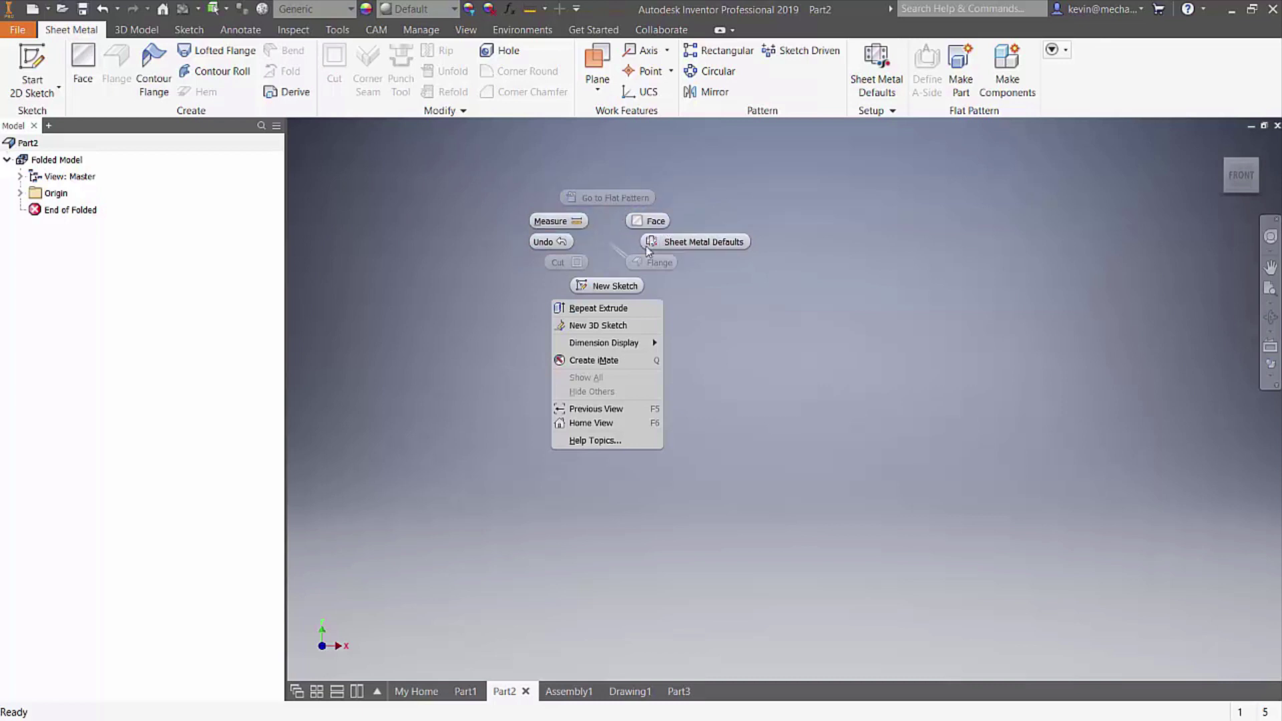
{"action": "left_click", "coordinate": [622, 225]}
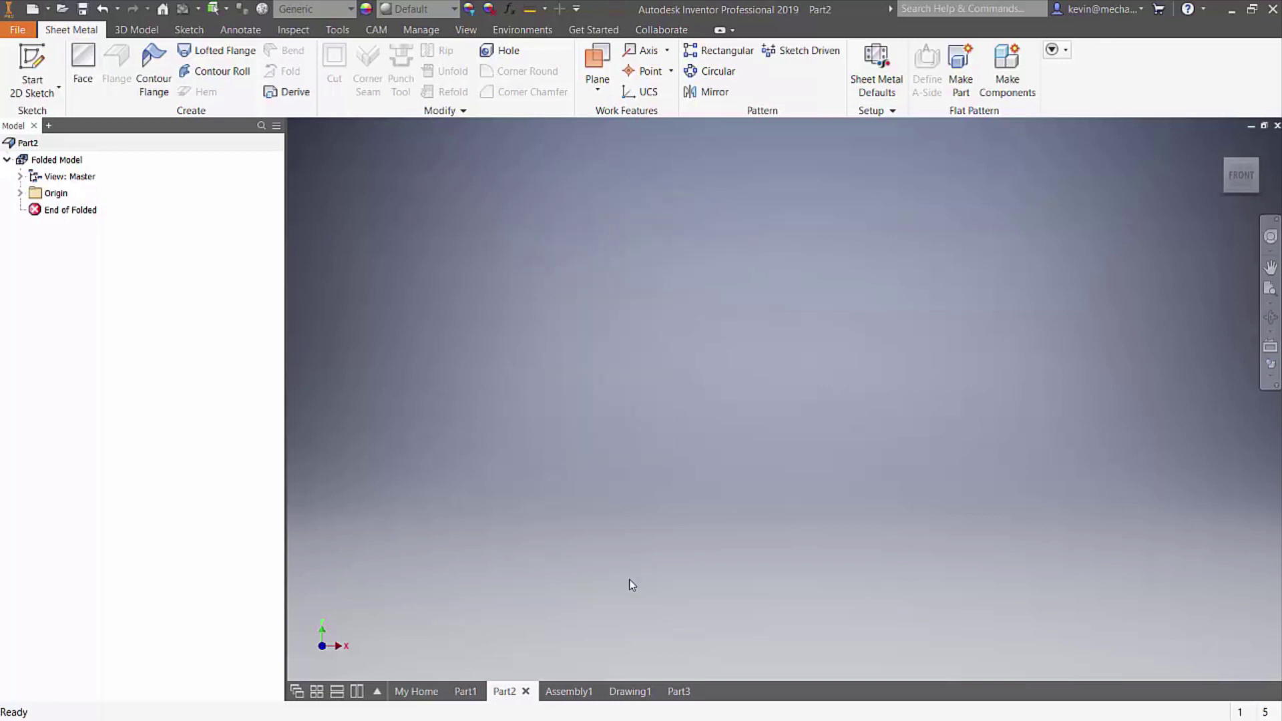
{"action": "left_click", "coordinate": [557, 691]}
{"action": "right_click", "coordinate": [565, 304]}
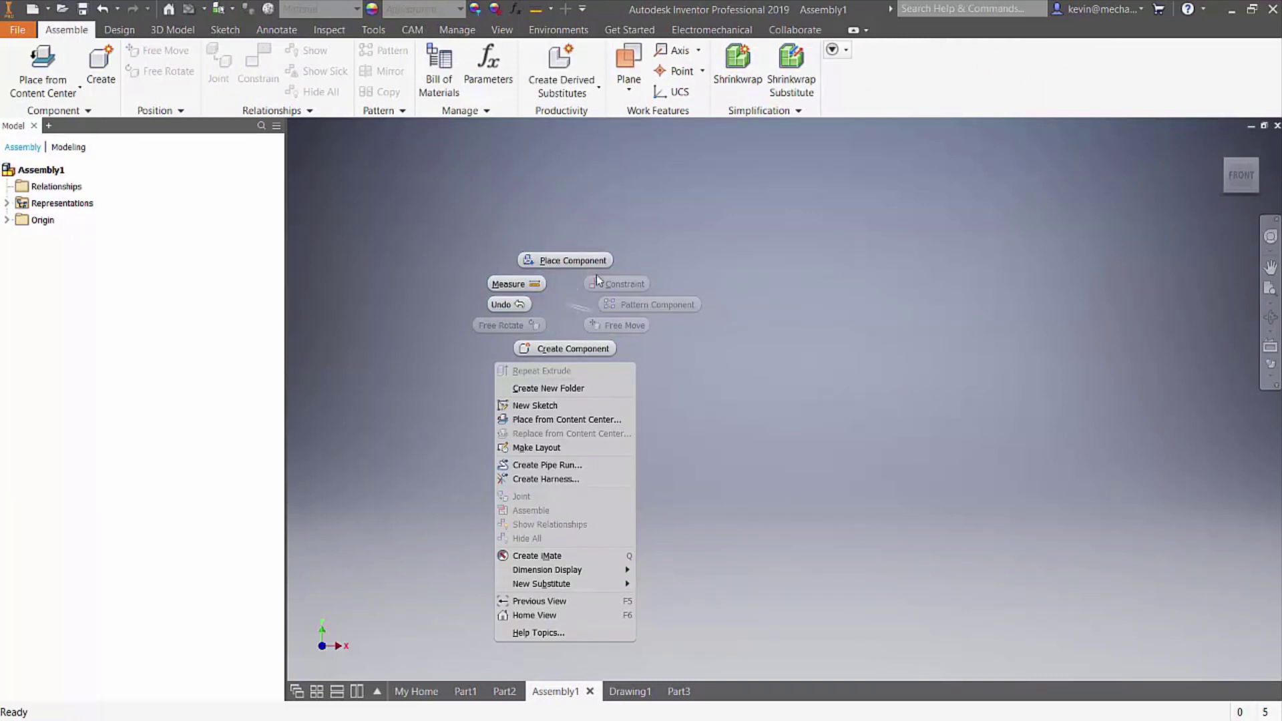
{"action": "left_click", "coordinate": [628, 691]}
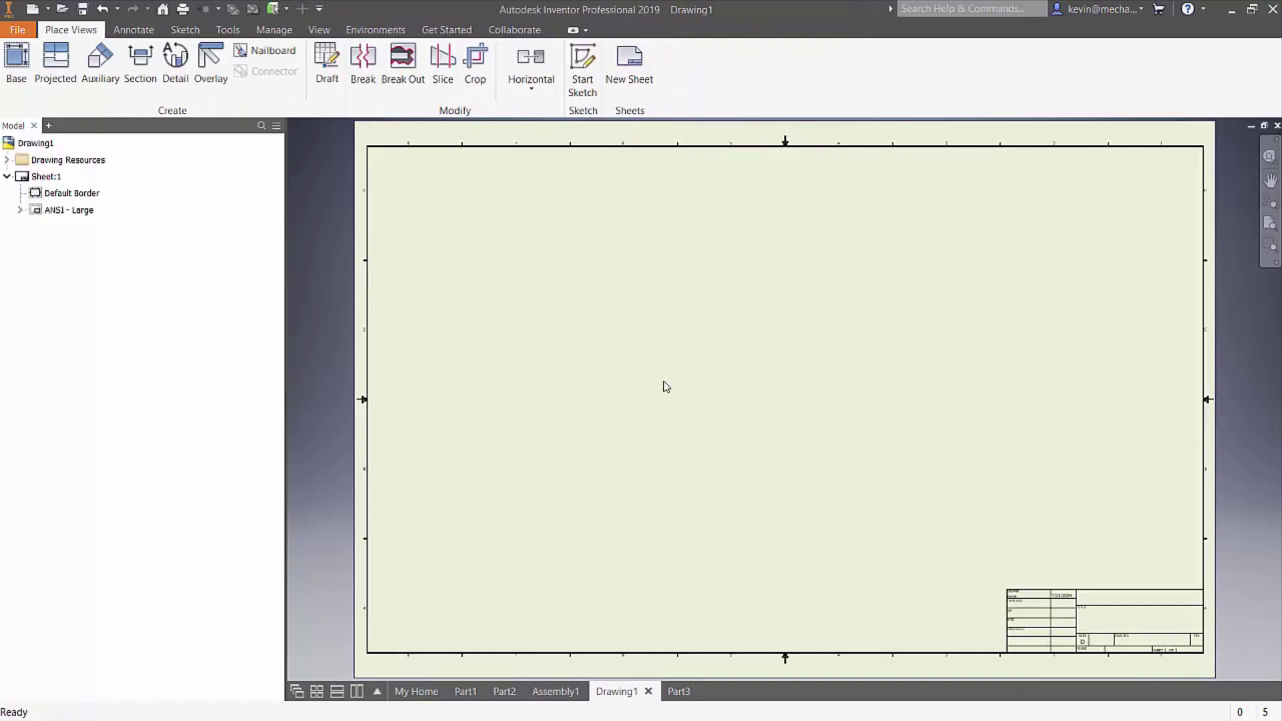
{"action": "right_click", "coordinate": [663, 351]}
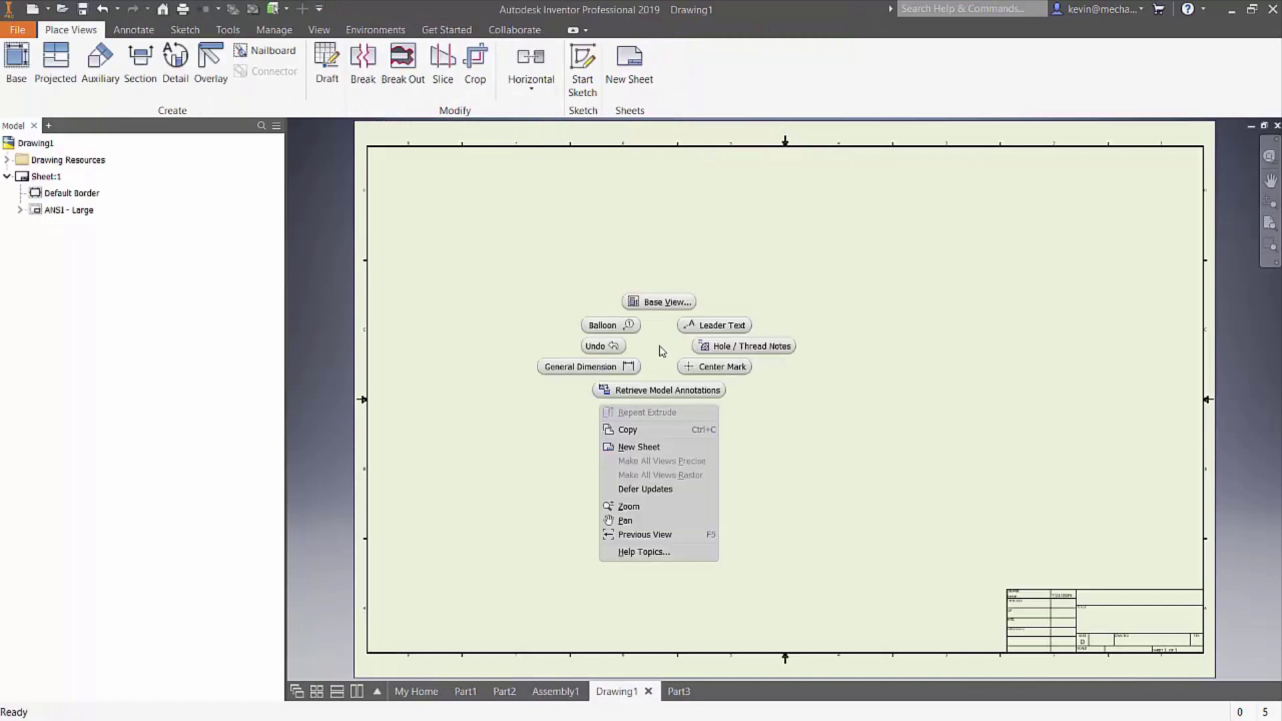
{"action": "key", "text": "Escape"}
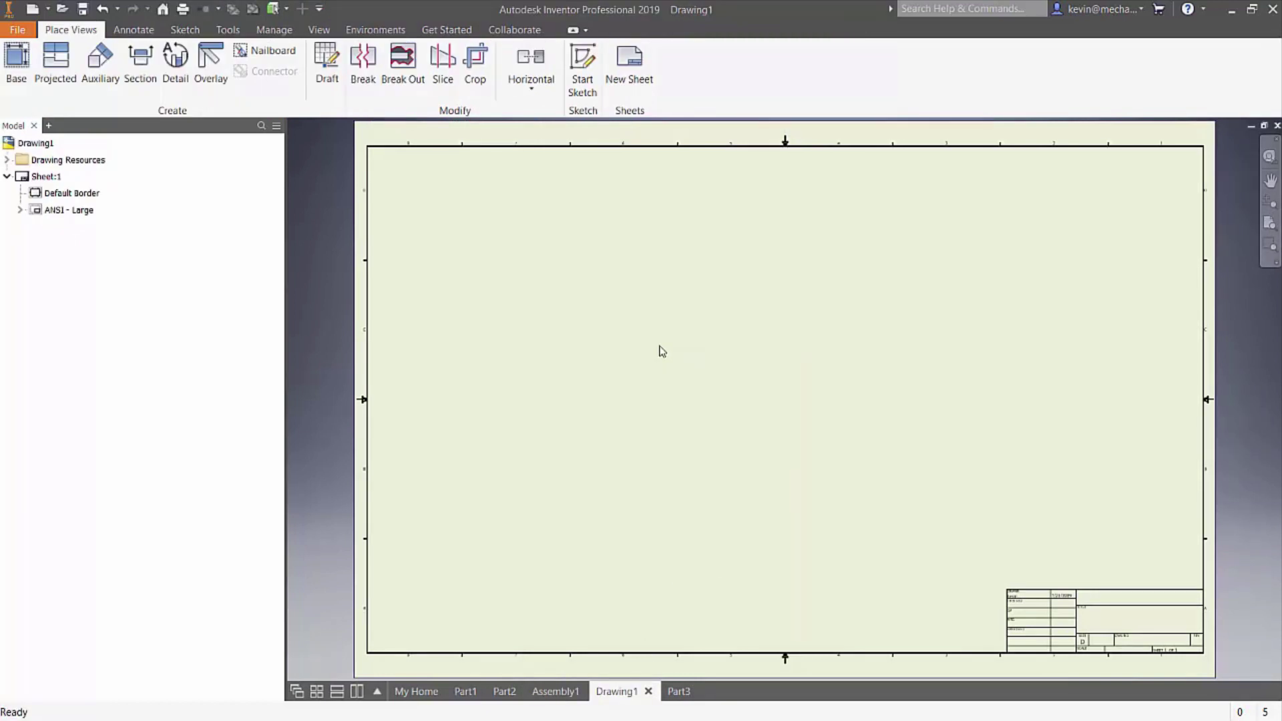